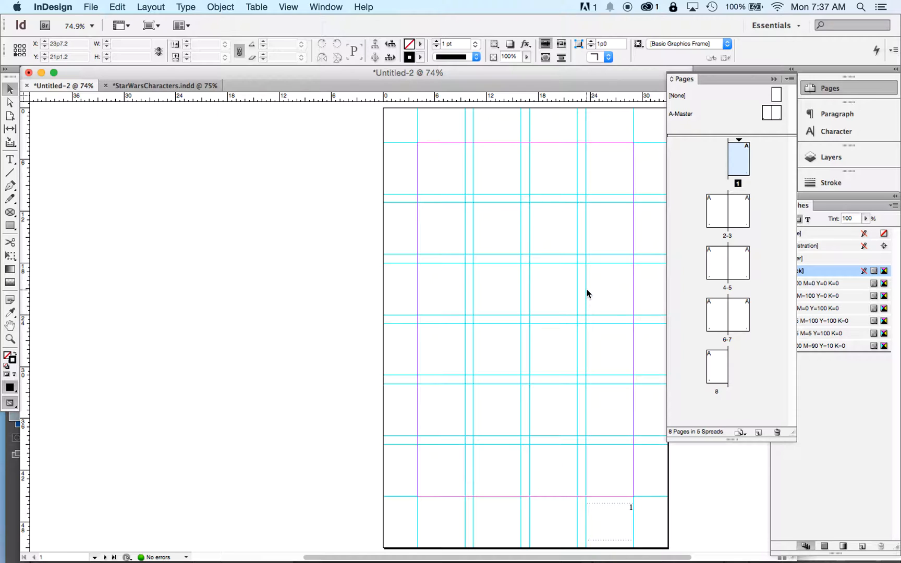
Review the booklet specs and page instructions in GDC Project3 28Feb2015.pdf in Acrobat, close it, and return to the InDesign document
scroll(587, 292, right, 5)
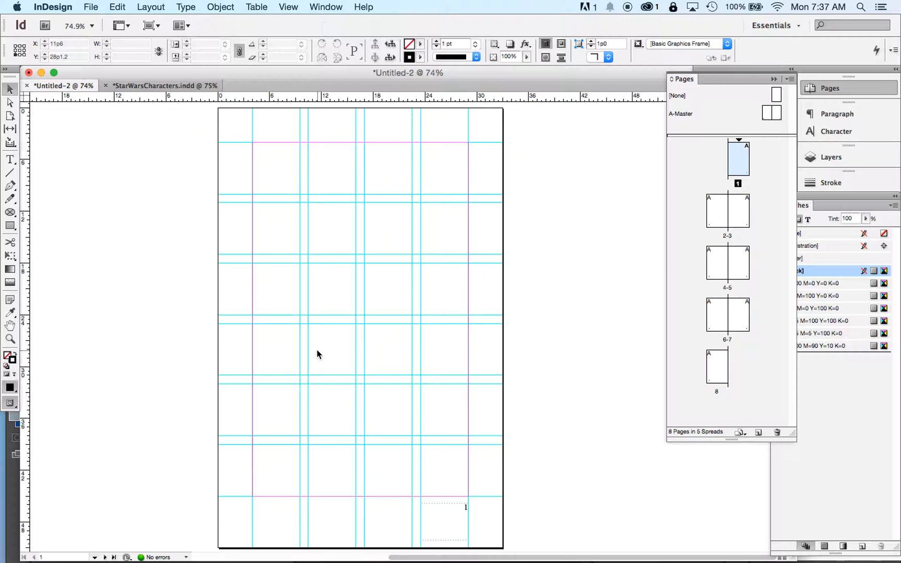
key(super+Tab)
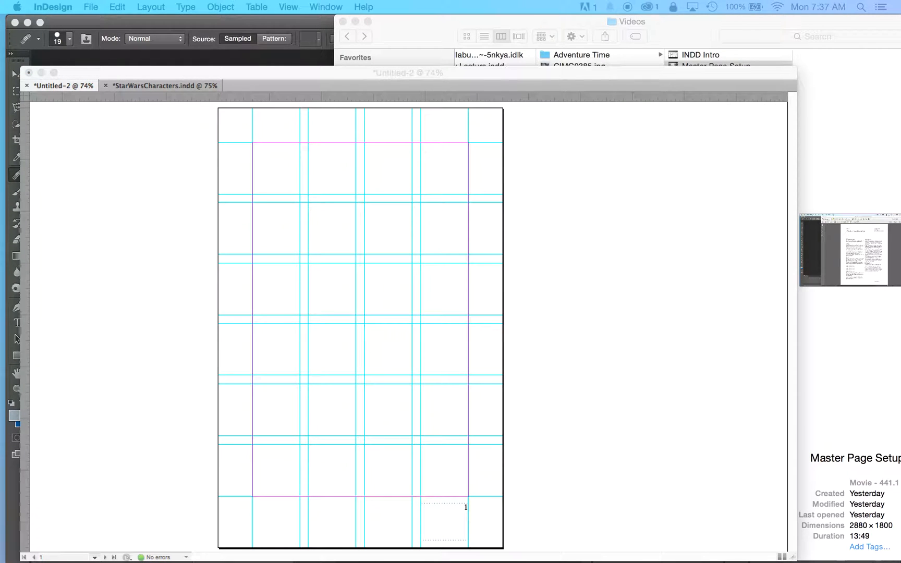
drag(457, 21, 538, 9)
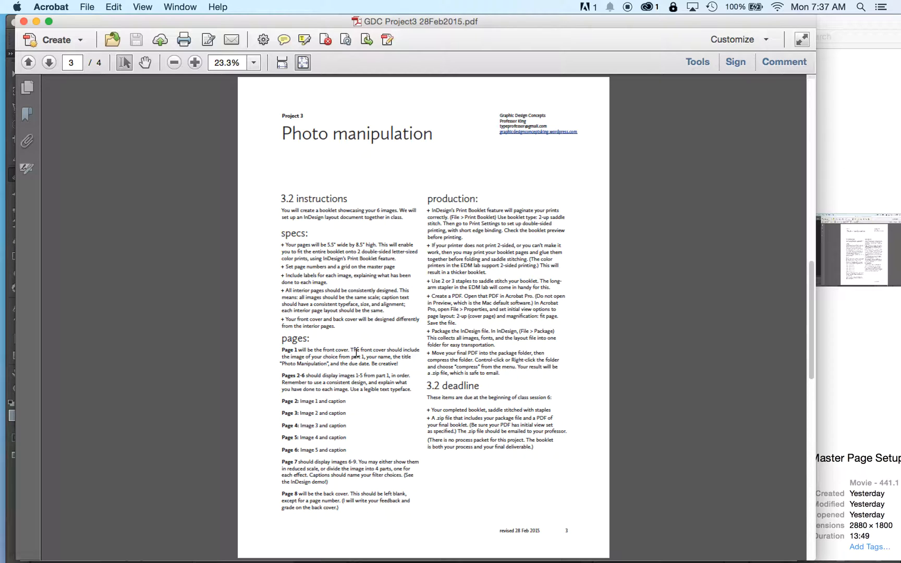
click(333, 24)
click(281, 378)
key(super+w)
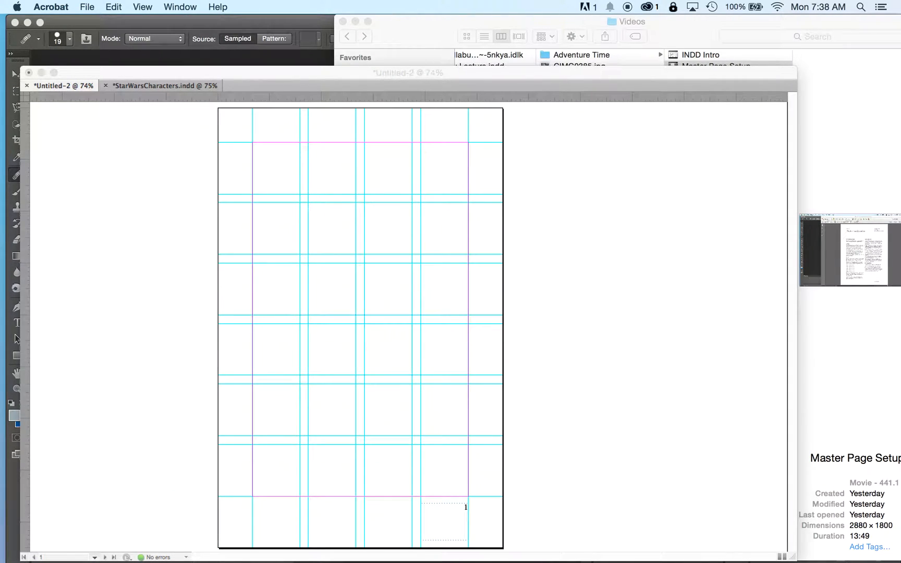
click(522, 195)
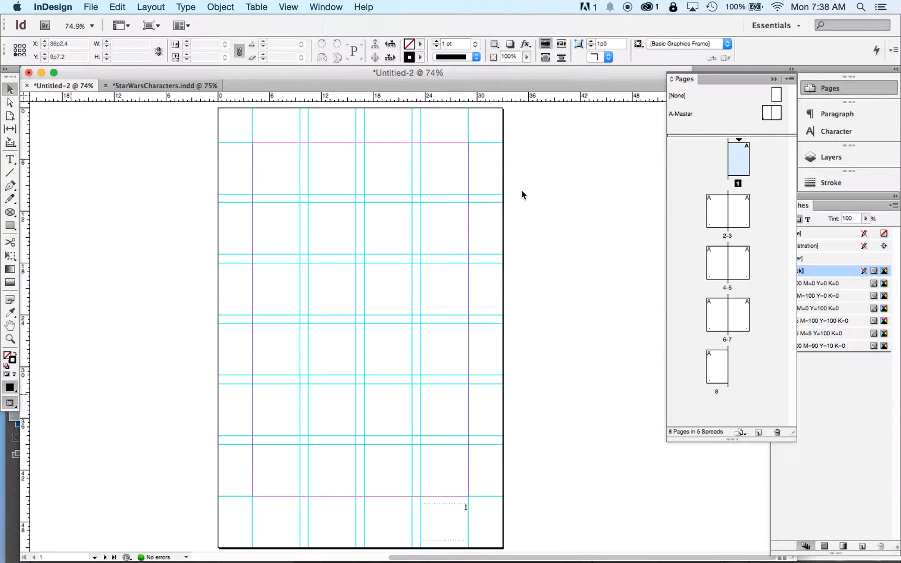
Go to the page 2-3 spread and draw a 25p0 by 20p0 rectangle from page 2's upper margin corner across the full margin width
click(714, 210)
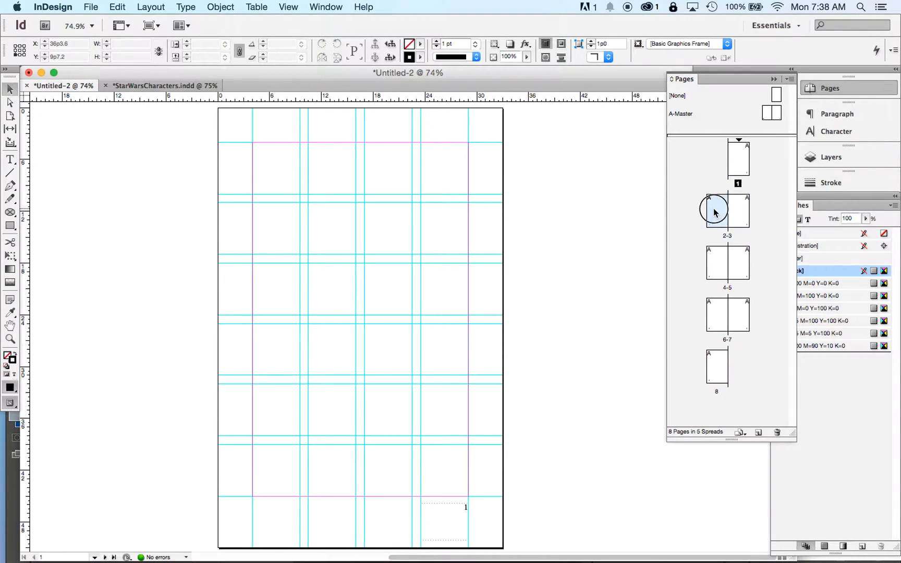
double_click(714, 210)
scroll(478, 410, right, 5)
scroll(479, 409, left, 3)
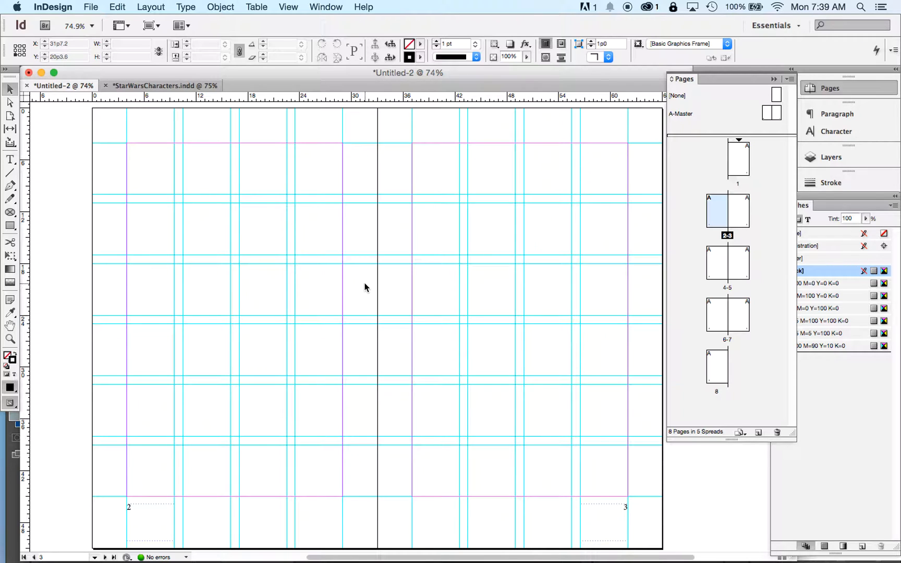
click(8, 228)
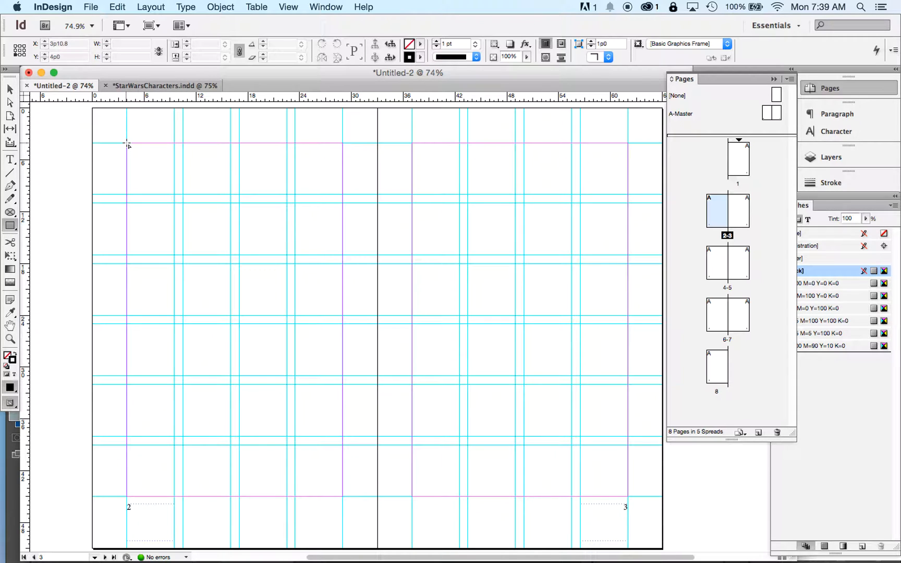
drag(127, 144, 343, 315)
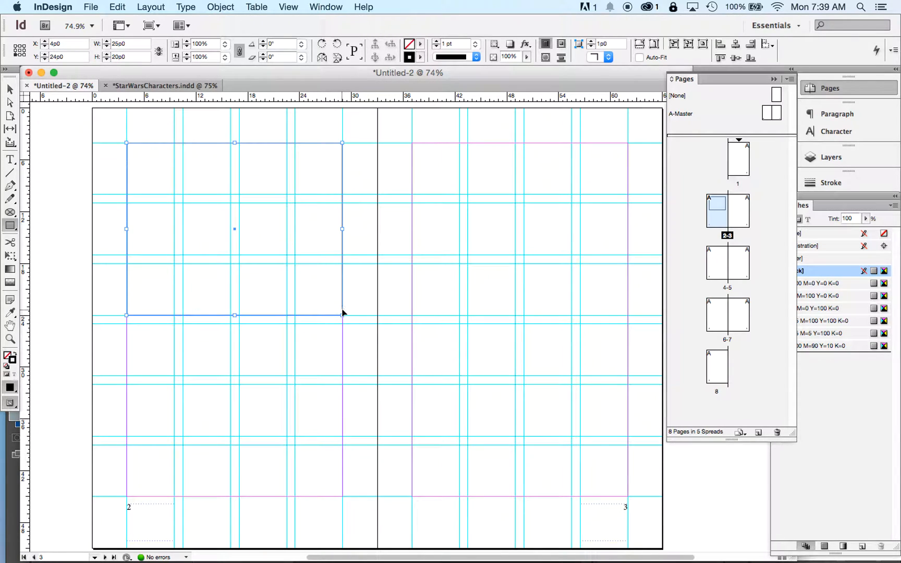
Hide the guides, set the page 2 rectangle's stroke to None, deselect it, and show the guides again
key(super+semicolon)
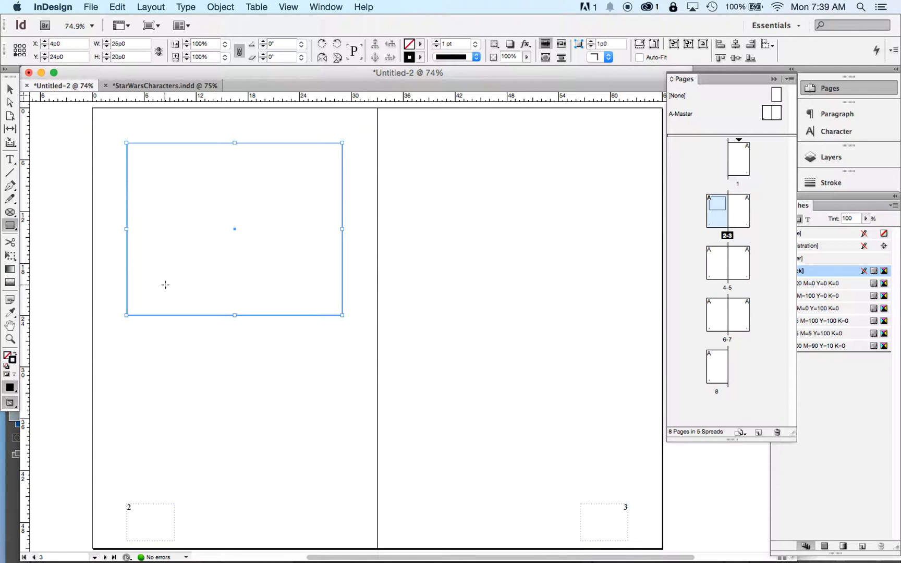
click(420, 57)
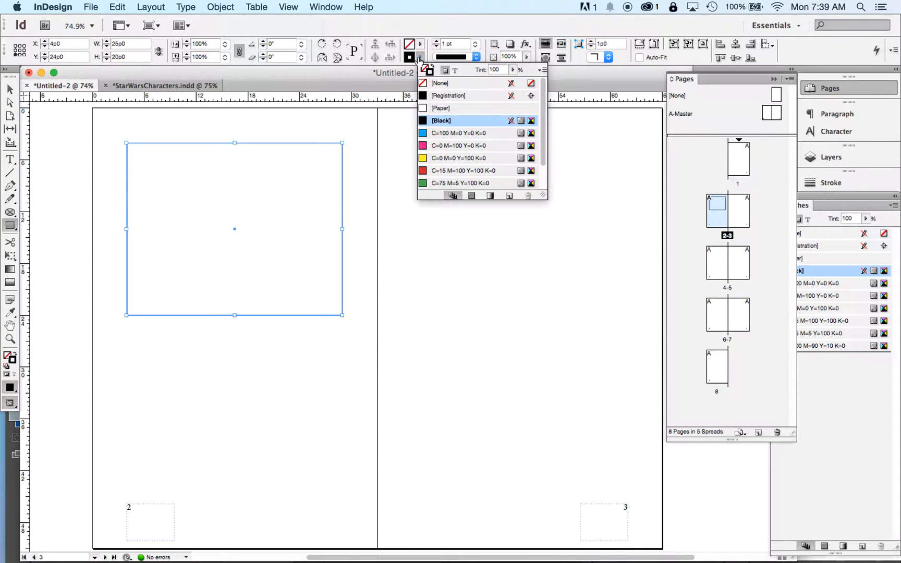
click(439, 85)
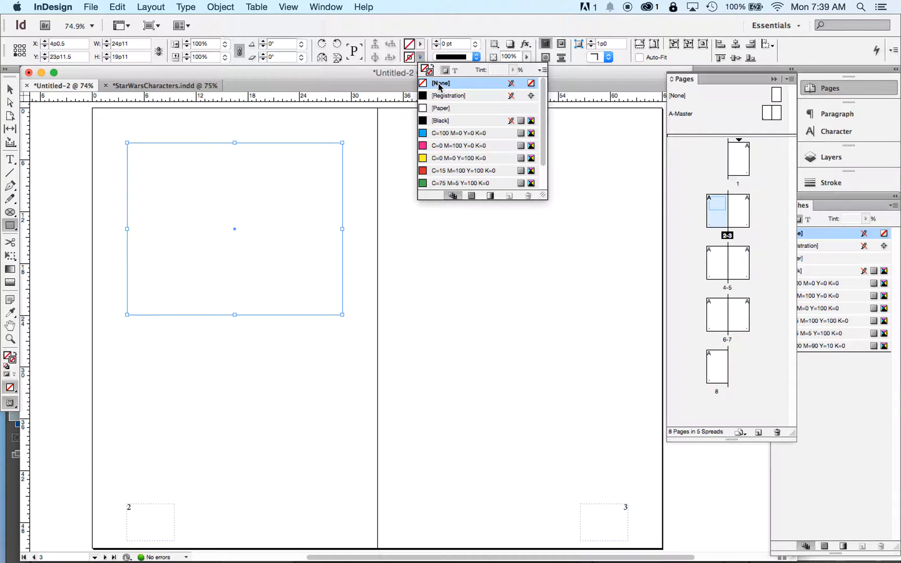
click(9, 90)
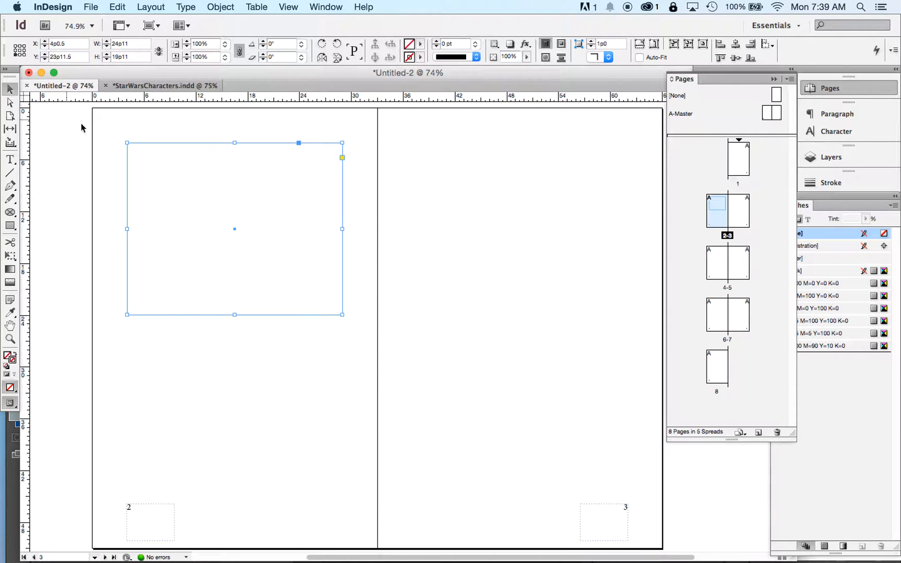
click(106, 128)
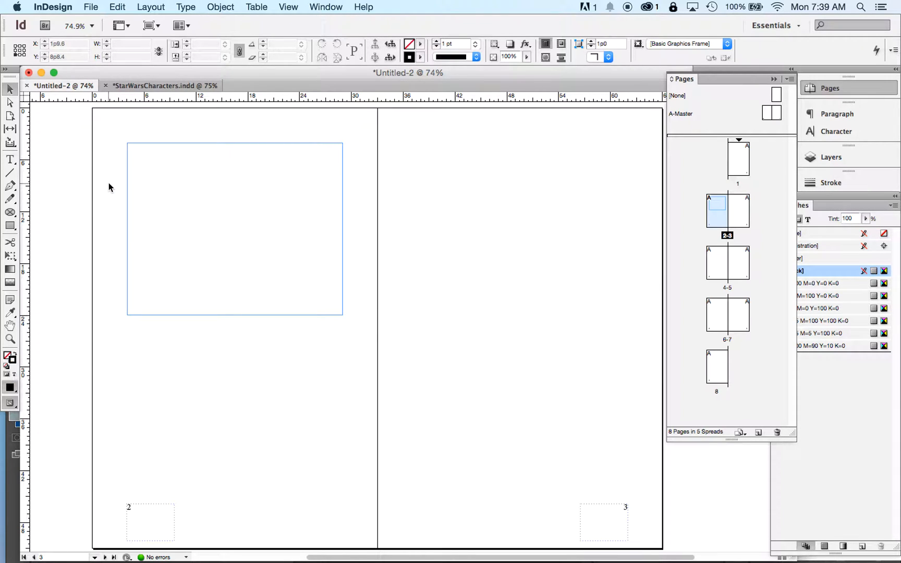
key(super+semicolon)
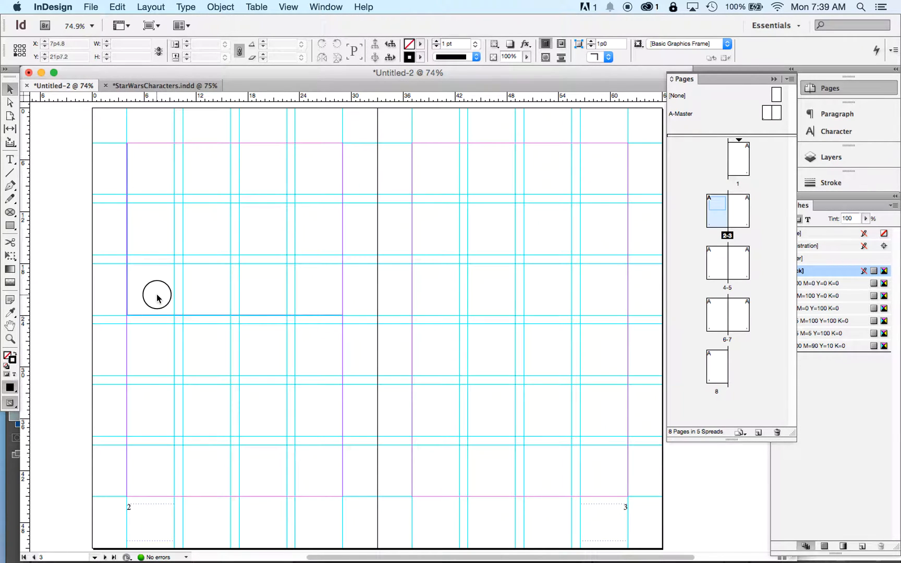
Place GDC_P3_Image1_Example.jpg into the empty rectangle frame on page 2
click(151, 315)
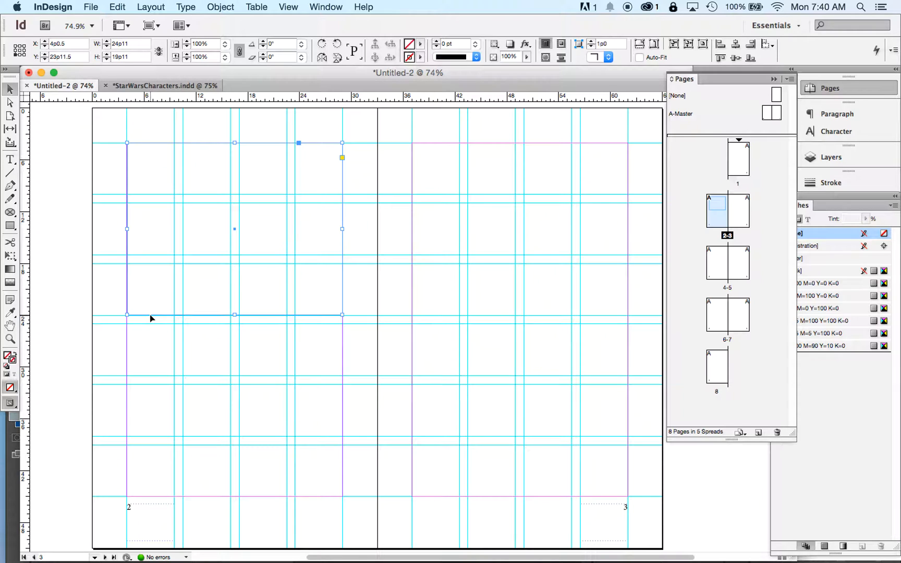
click(109, 213)
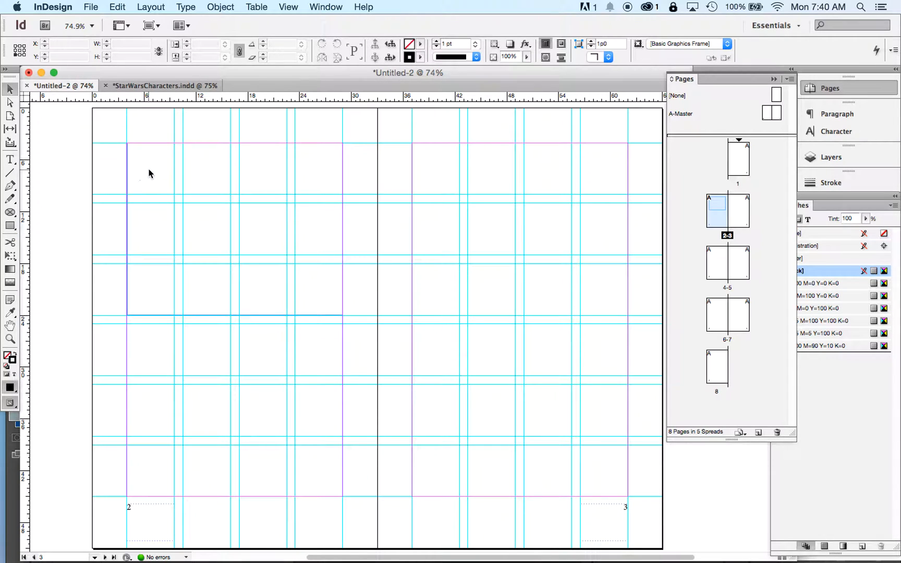
click(127, 169)
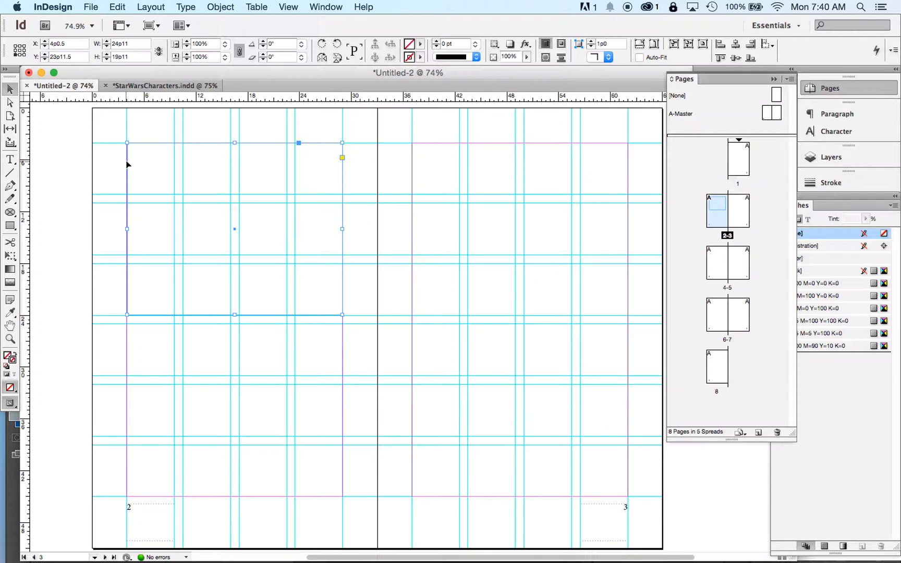
click(10, 102)
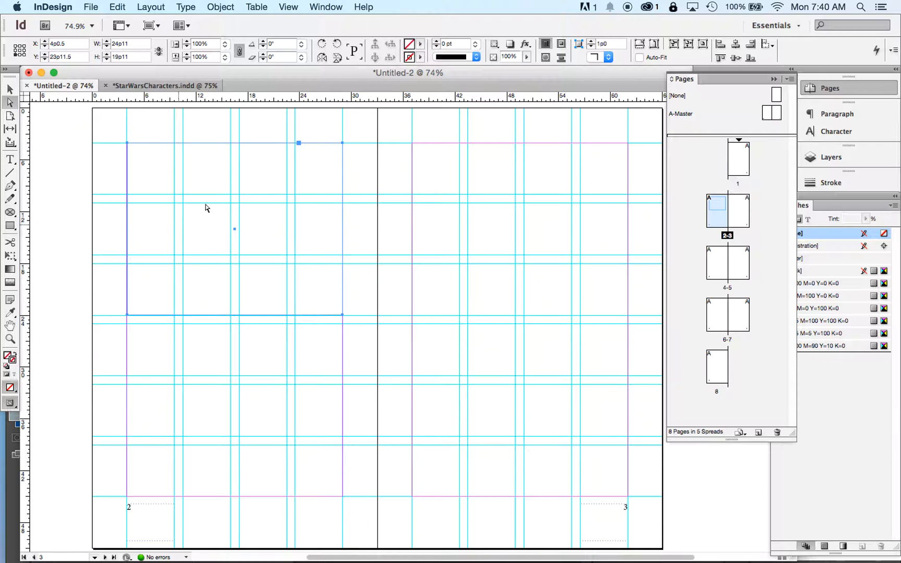
click(10, 90)
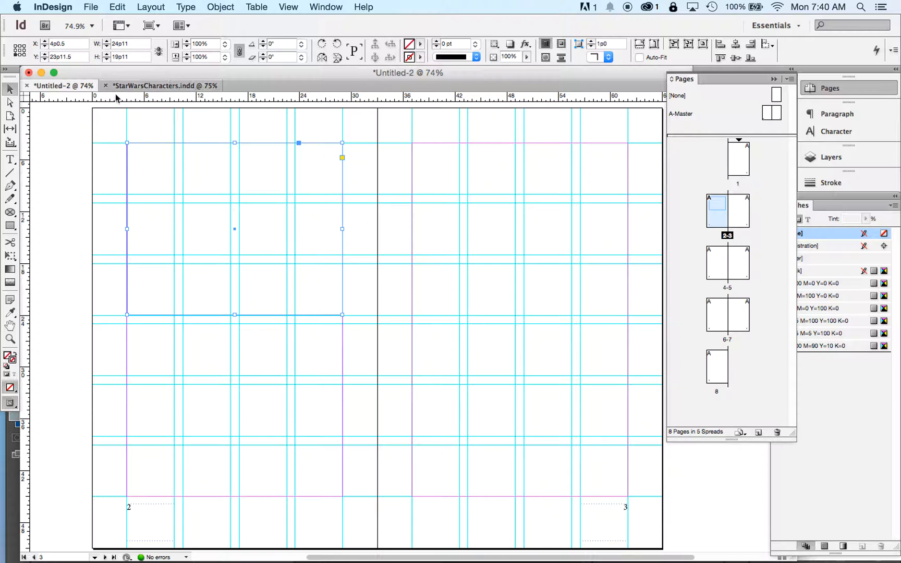
click(91, 7)
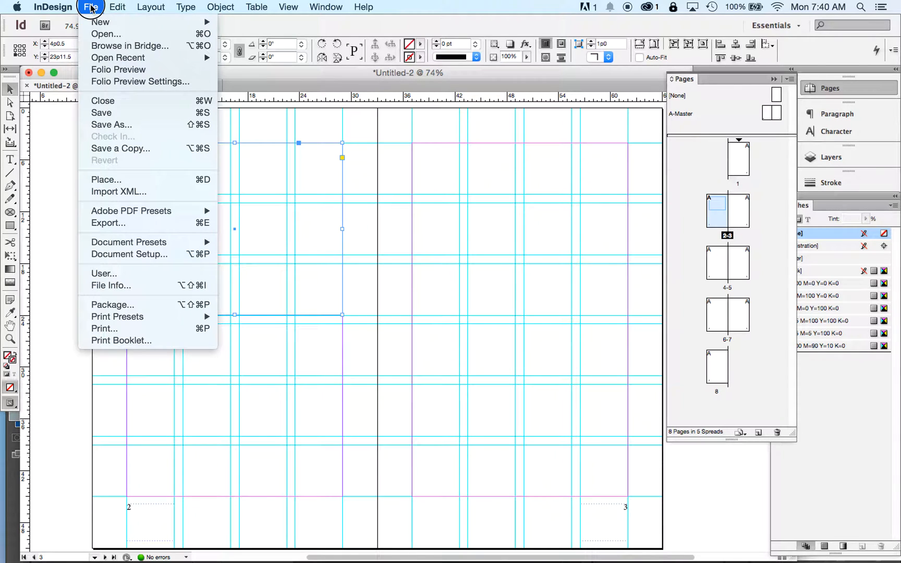
click(116, 180)
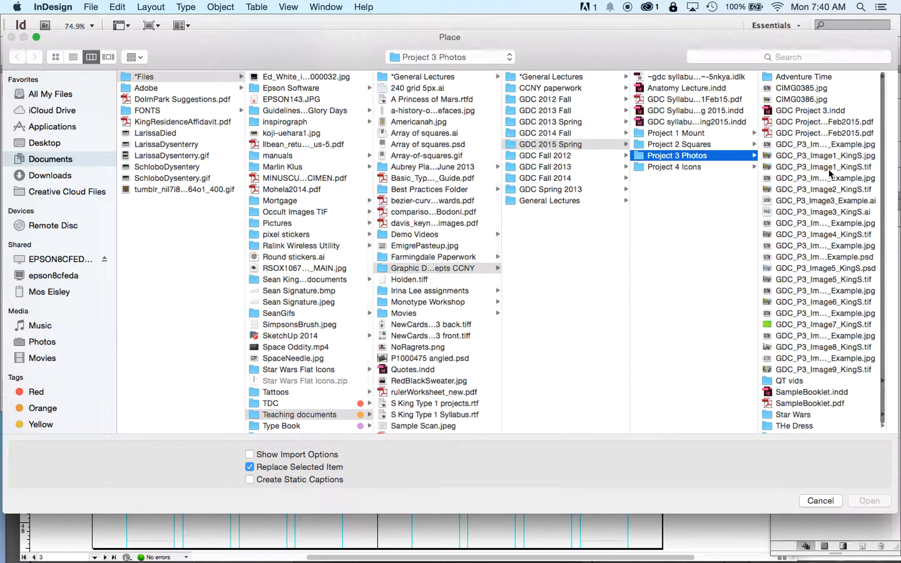
click(820, 145)
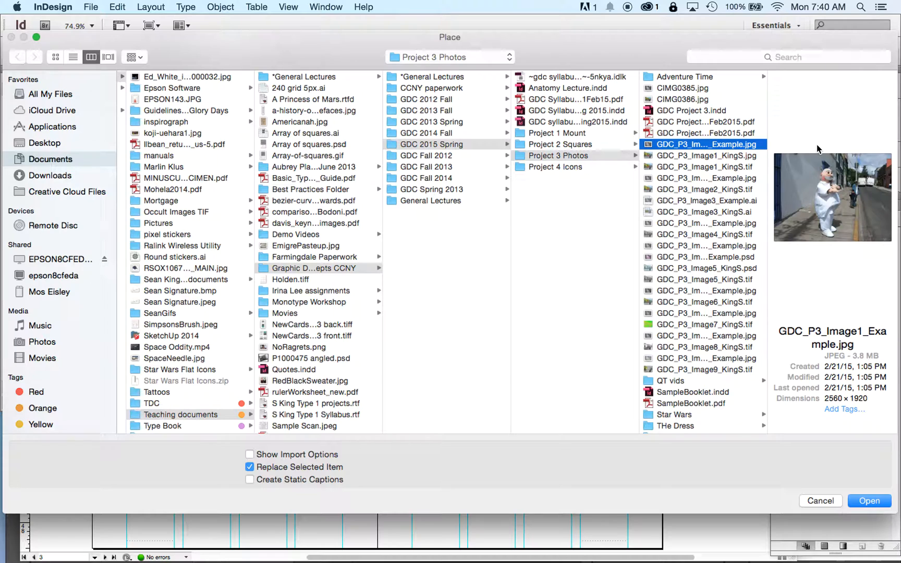
key(Return)
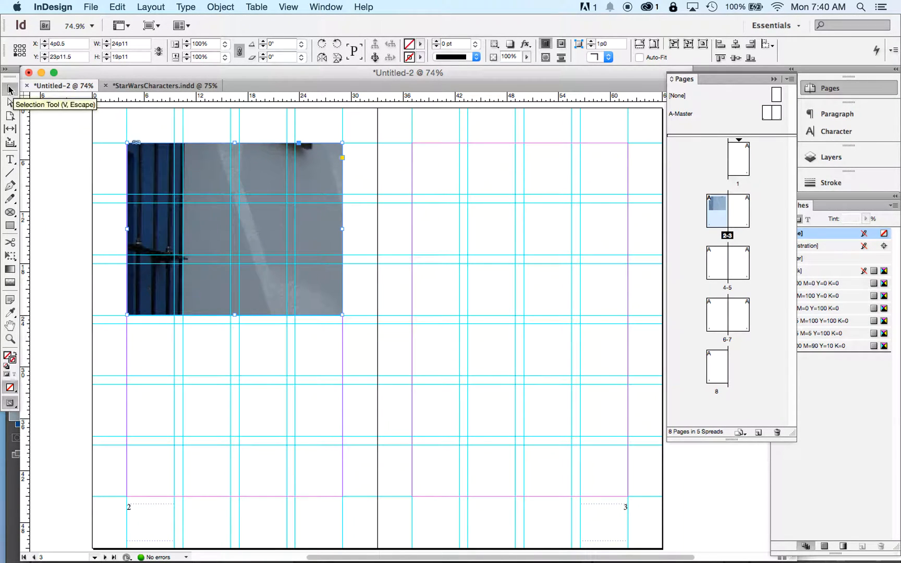
click(108, 135)
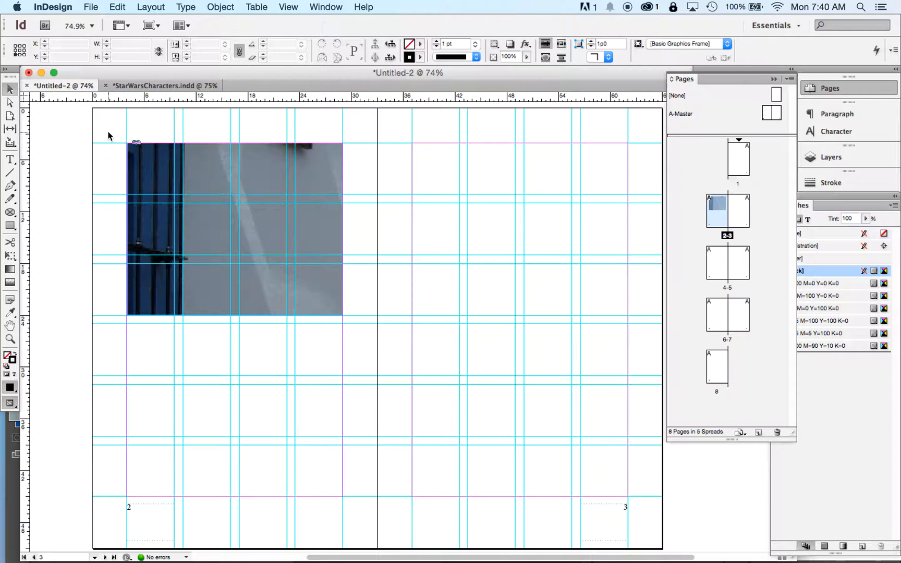
Move the picture frame together with its image around the spread and back to the upper margin corner of page 2
click(153, 168)
drag(154, 168, 212, 211)
drag(263, 238, 194, 317)
drag(144, 297, 158, 176)
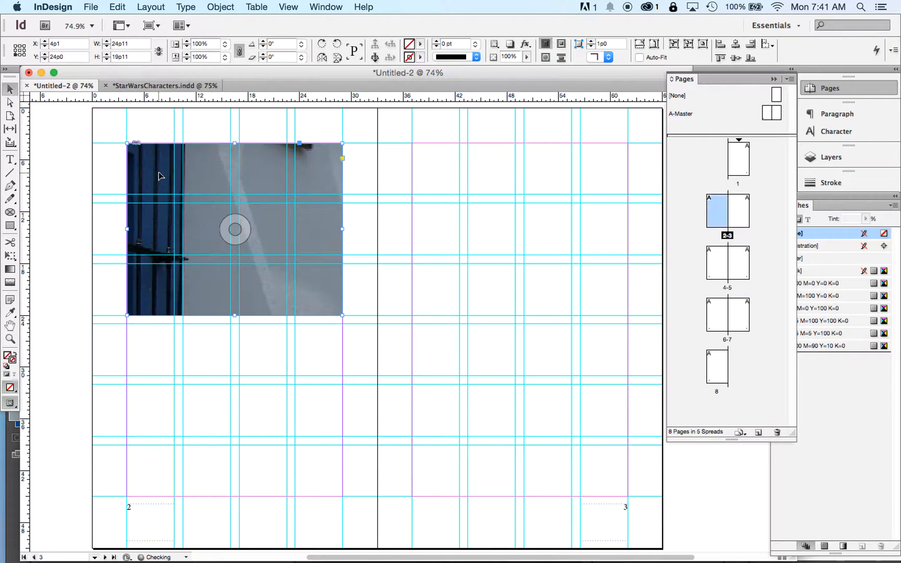
Reposition only the image inside its frame with the Direct Selection tool so the costumed figure's head and torso show
click(9, 104)
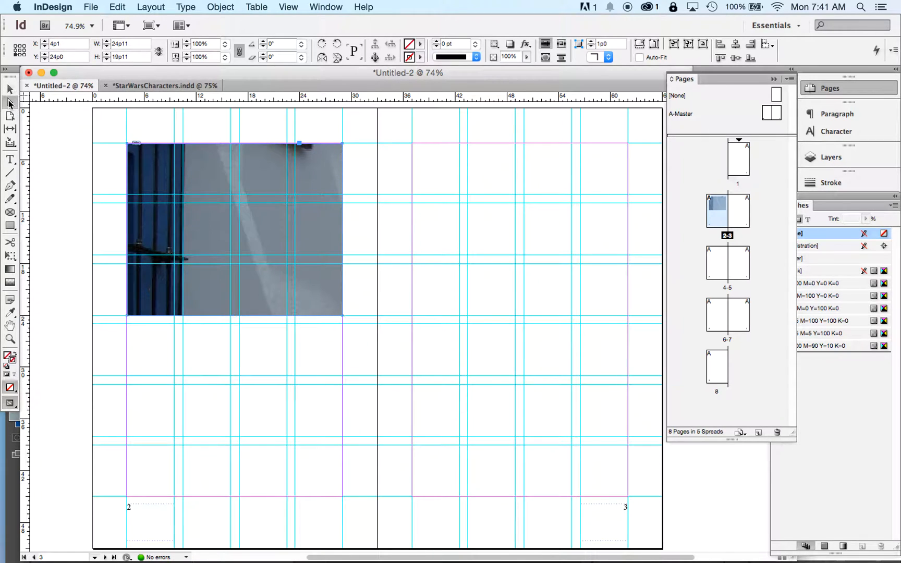
click(156, 177)
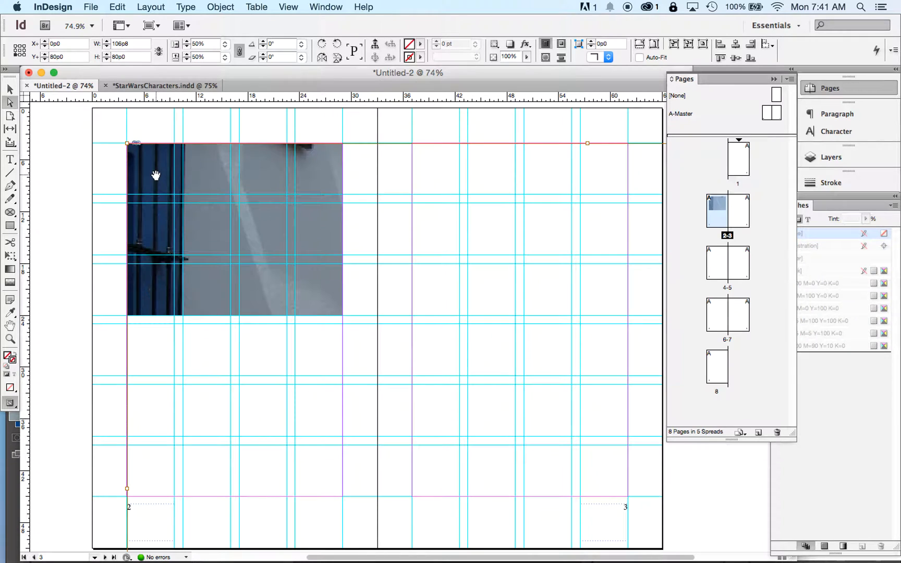
drag(156, 176, 124, 154)
drag(223, 180, 166, 174)
drag(282, 253, 258, 240)
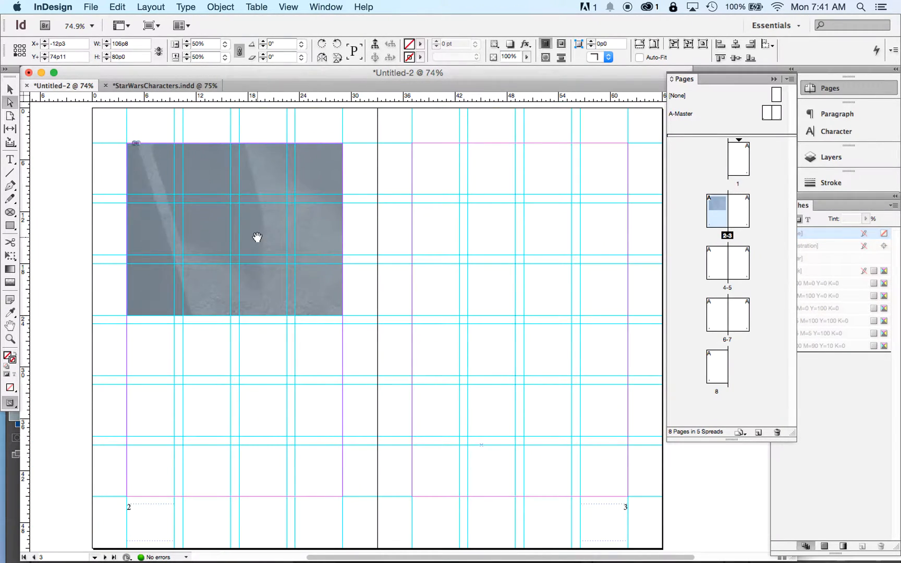
drag(270, 276, 243, 205)
drag(279, 249, 200, 214)
drag(286, 249, 236, 264)
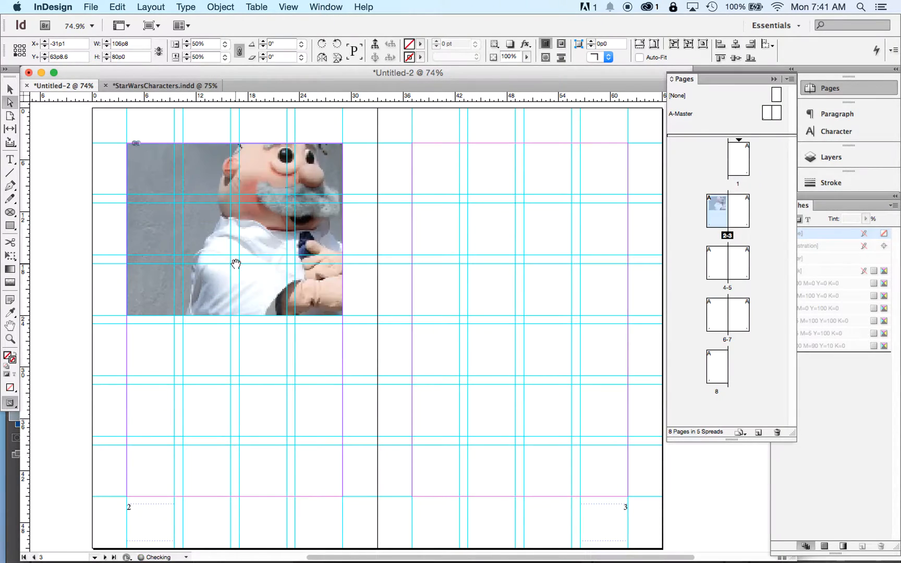
drag(276, 212, 243, 235)
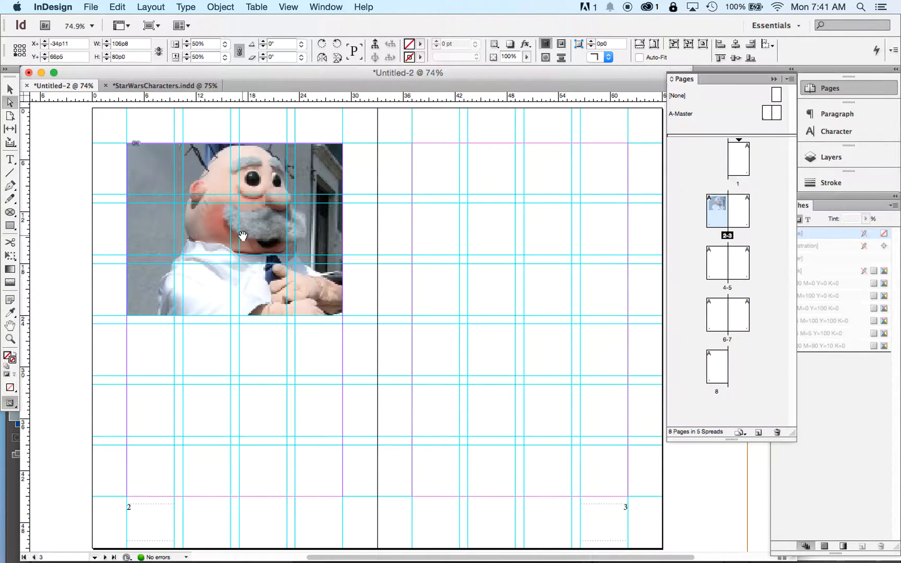
Scale the image proportionally inside its frame to about 13%, so the full figure and street fit the page 2 frame
key(super+minus)
key(super+minus)
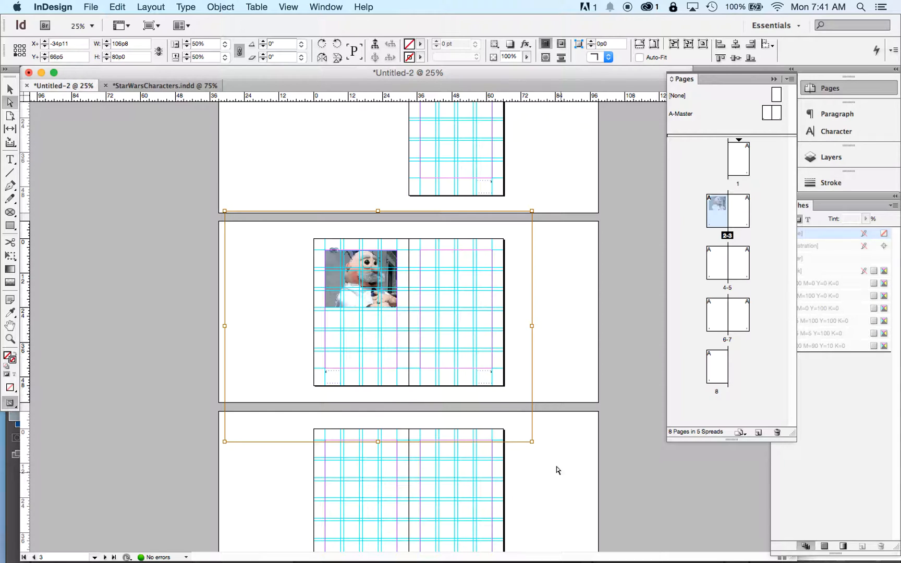
drag(532, 442, 396, 342)
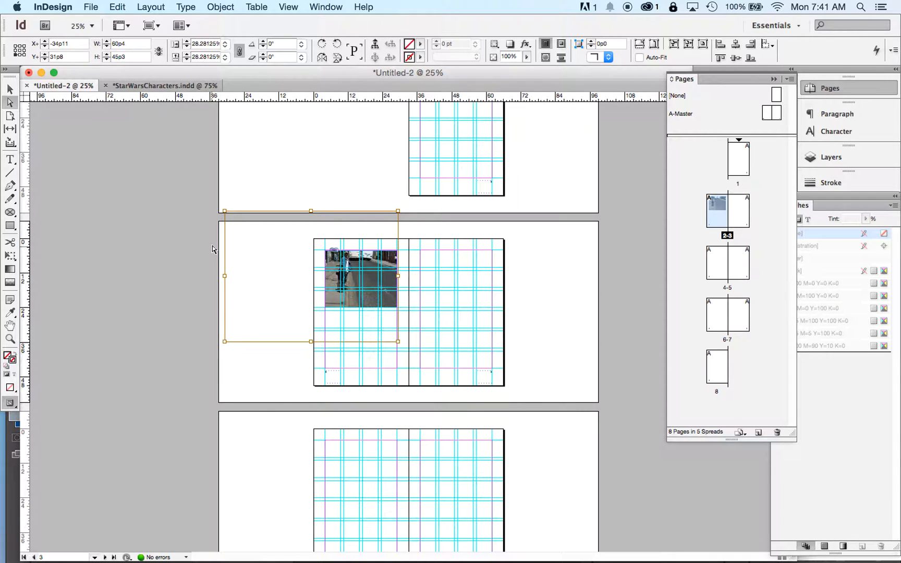
drag(222, 211, 273, 248)
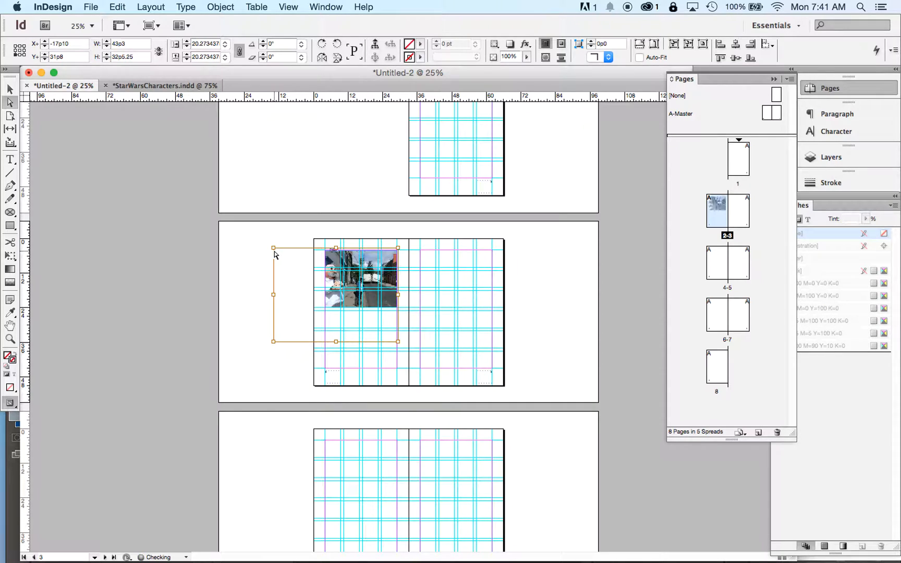
drag(273, 341, 319, 308)
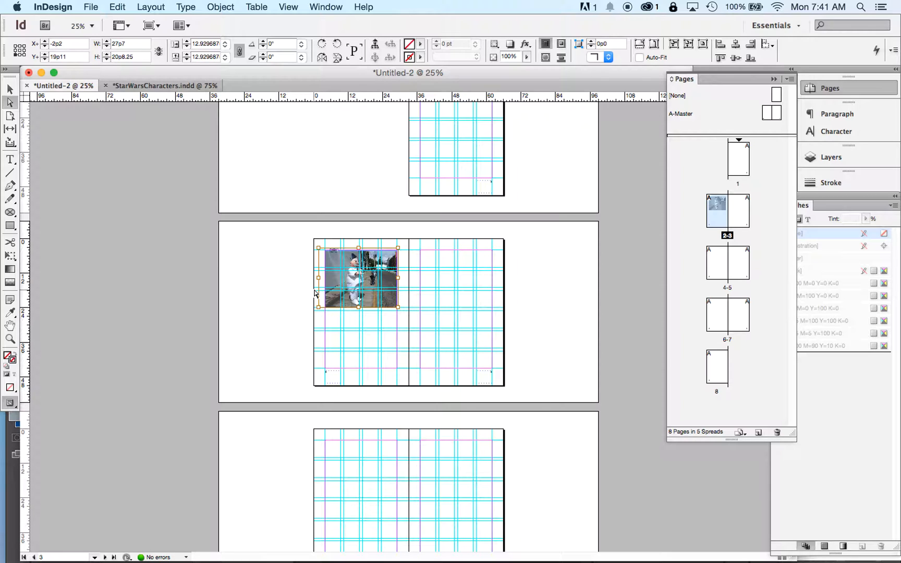
Nudge the image inside its page 2 frame and set its scale to 100%, keeping the frame size
key(super+equal)
key(super+equal)
key(super+equal)
key(super+equal)
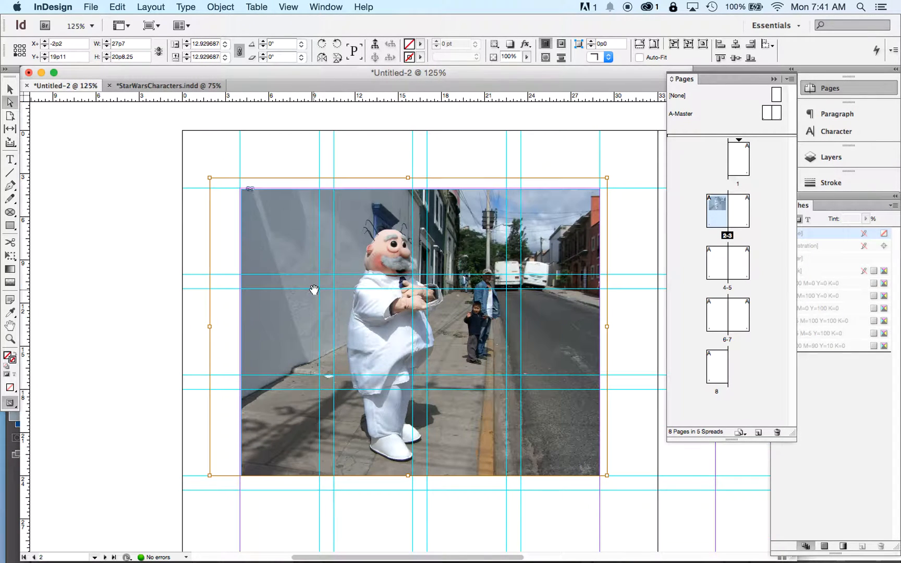
scroll(325, 325, right, 3)
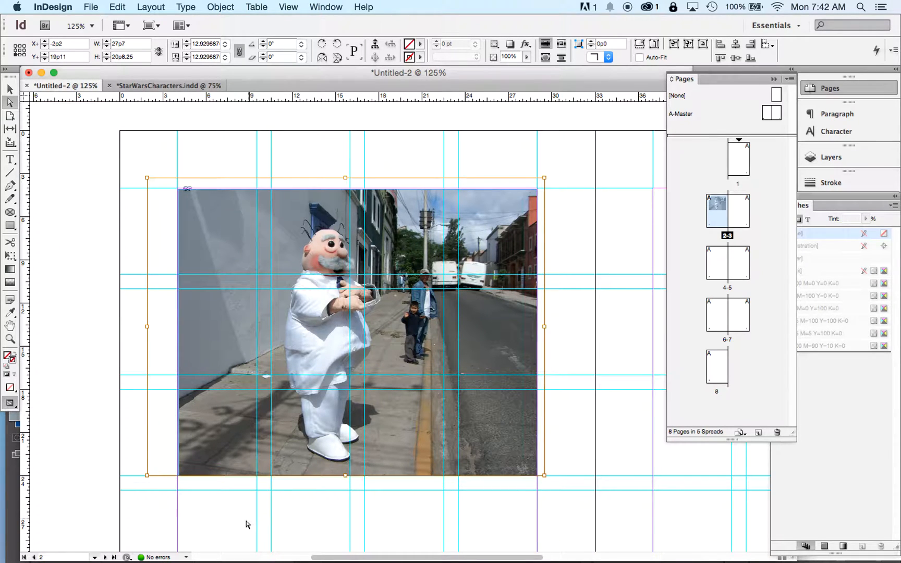
click(228, 533)
click(236, 432)
mouse_move(332, 322)
mouse_down()
mouse_move(343, 325)
mouse_move(330, 323)
mouse_up()
double_click(206, 45)
text(1)
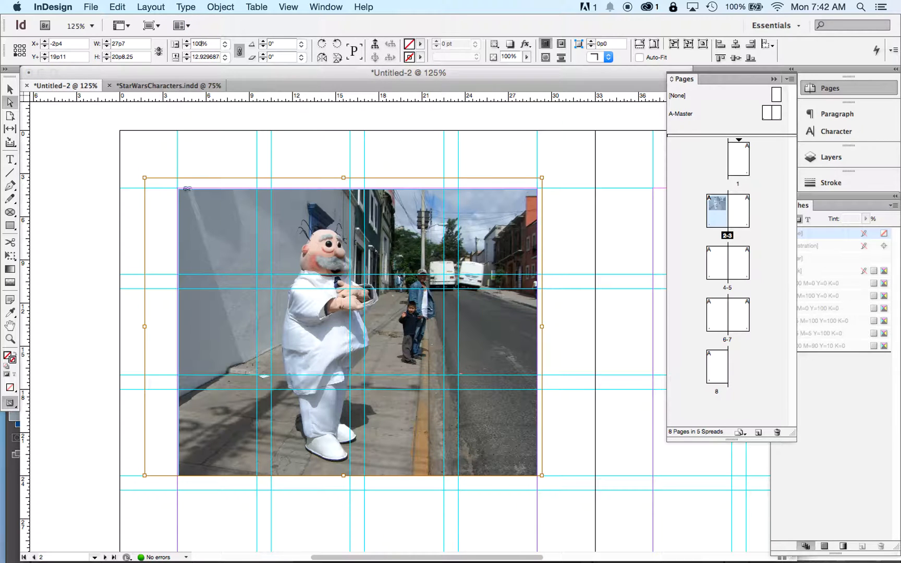
text(00)
key(Return)
click(90, 284)
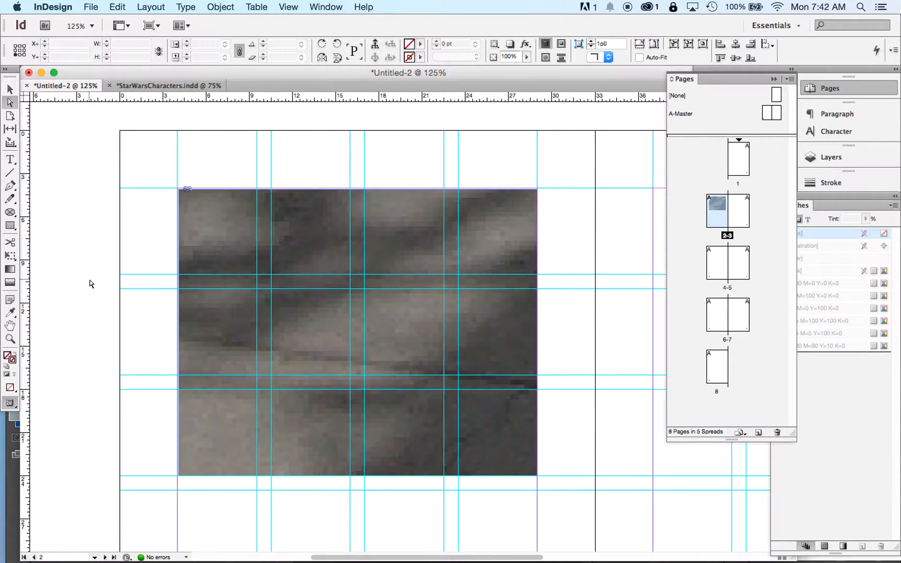
Move the oversized image around inside its frame to bring the white-clothed figure into the visible area
drag(327, 248, 221, 396)
drag(424, 221, 207, 428)
drag(442, 257, 225, 428)
drag(394, 236, 257, 402)
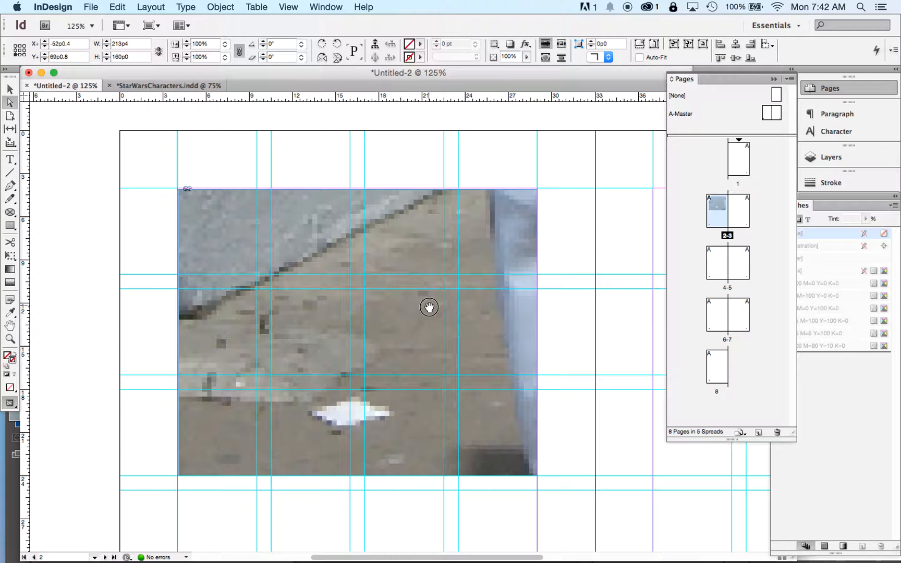
drag(429, 305, 258, 368)
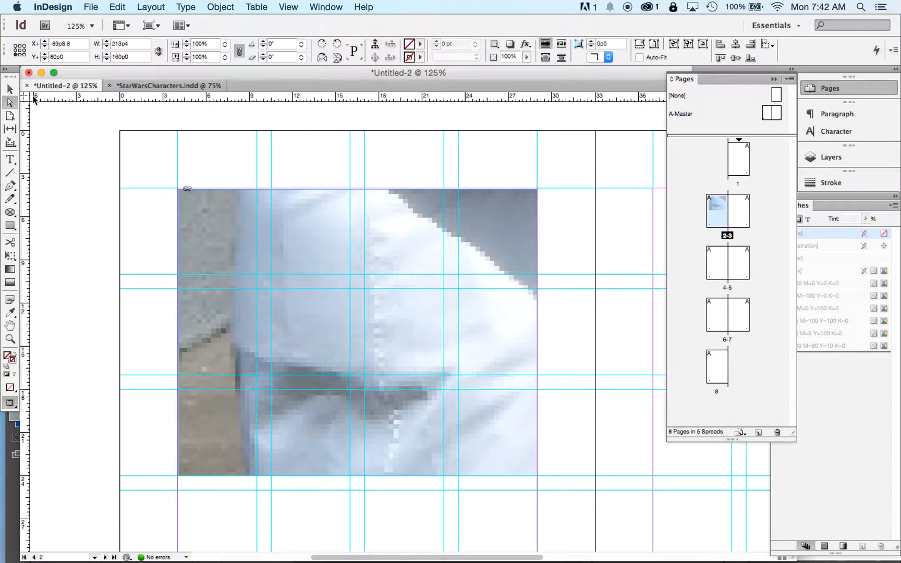
Move the Pages panel away, center the image in its frame and set its scale to 20% proportionally
drag(718, 80, 704, 159)
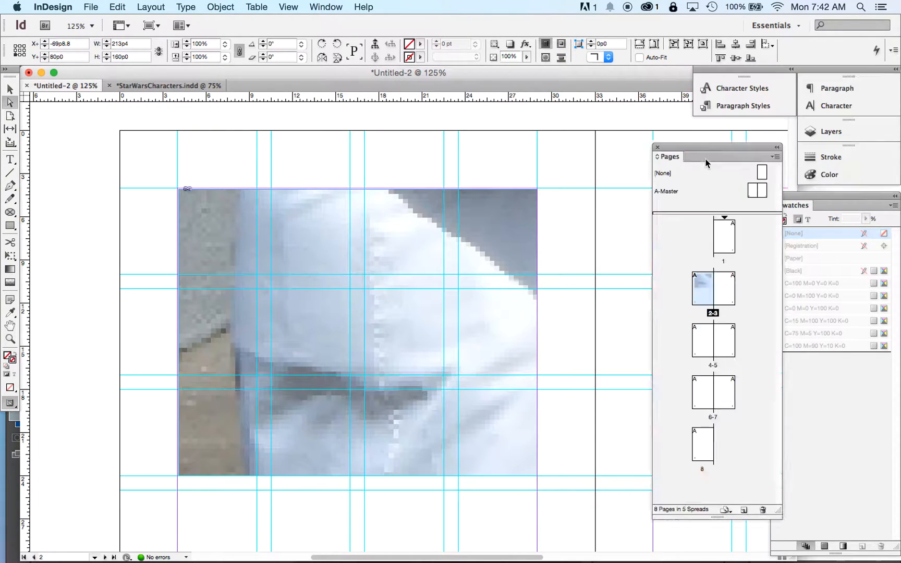
click(703, 45)
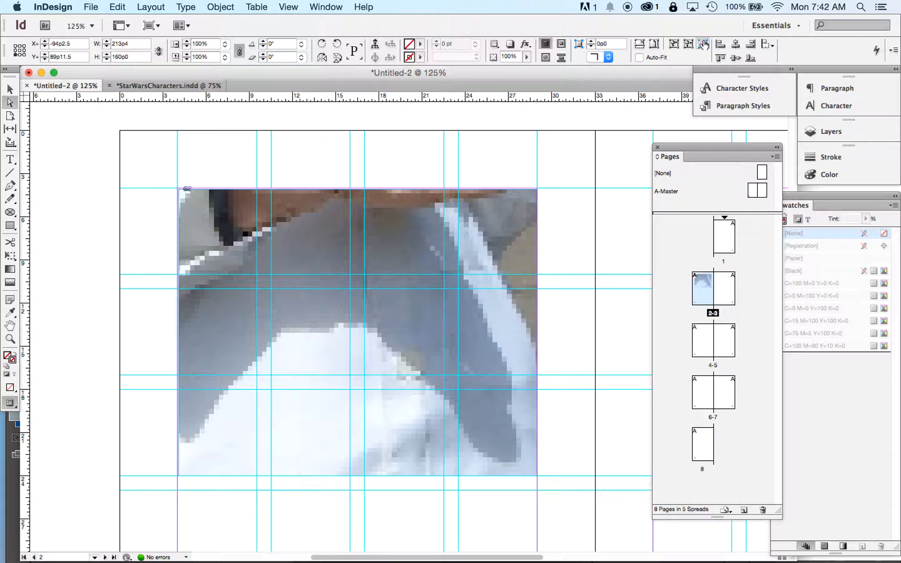
click(204, 43)
click(20, 52)
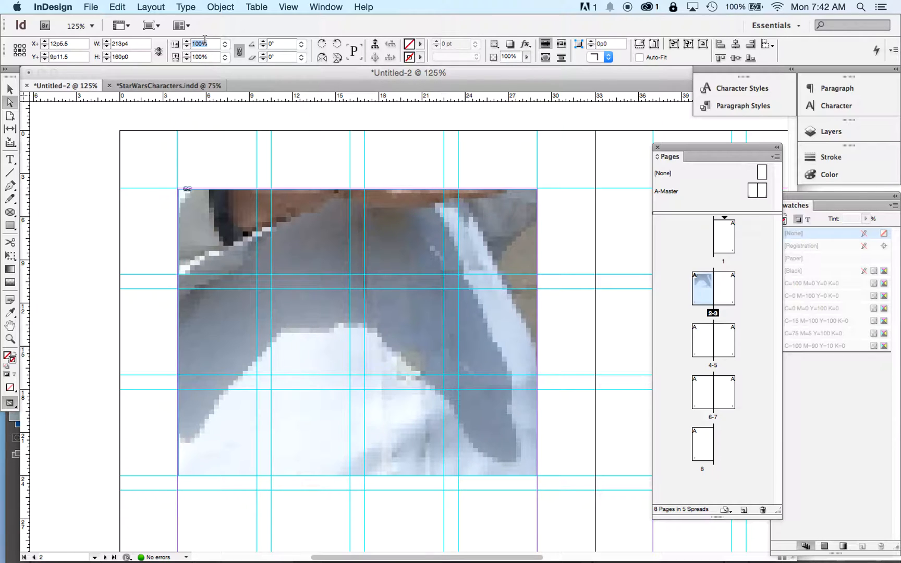
text(20)
key(Tab)
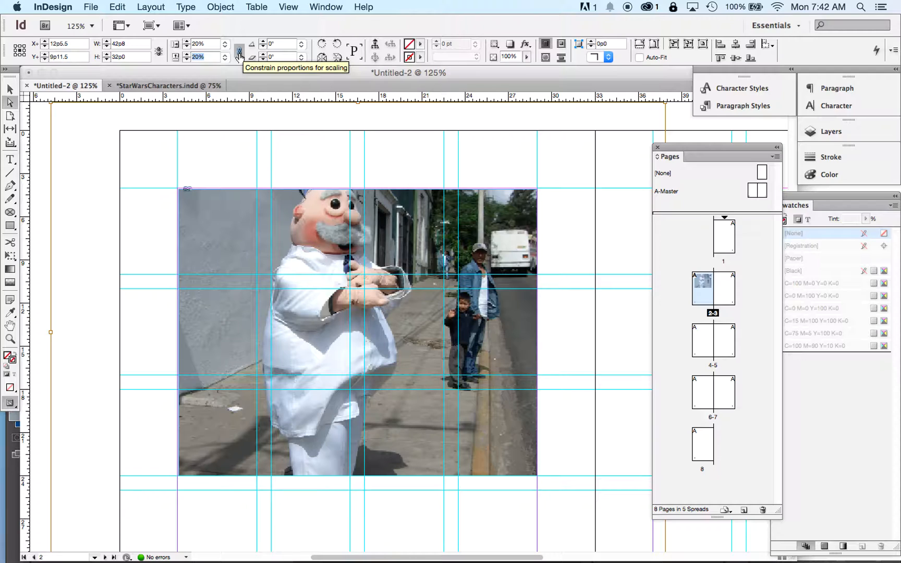
Reduce the image's scale inside the frame in one-percent increments to 12%
click(186, 47)
click(186, 47)
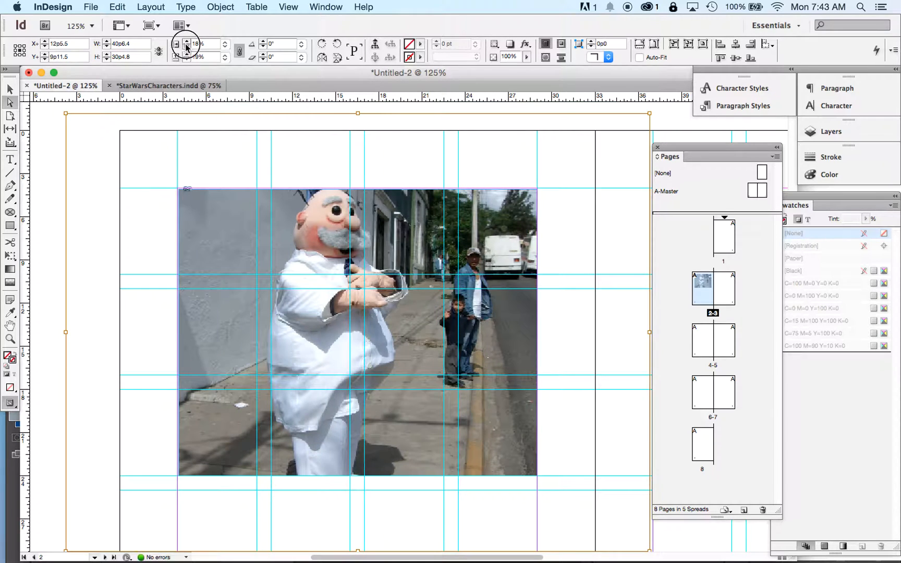
click(186, 47)
click(186, 47)
click(186, 47)
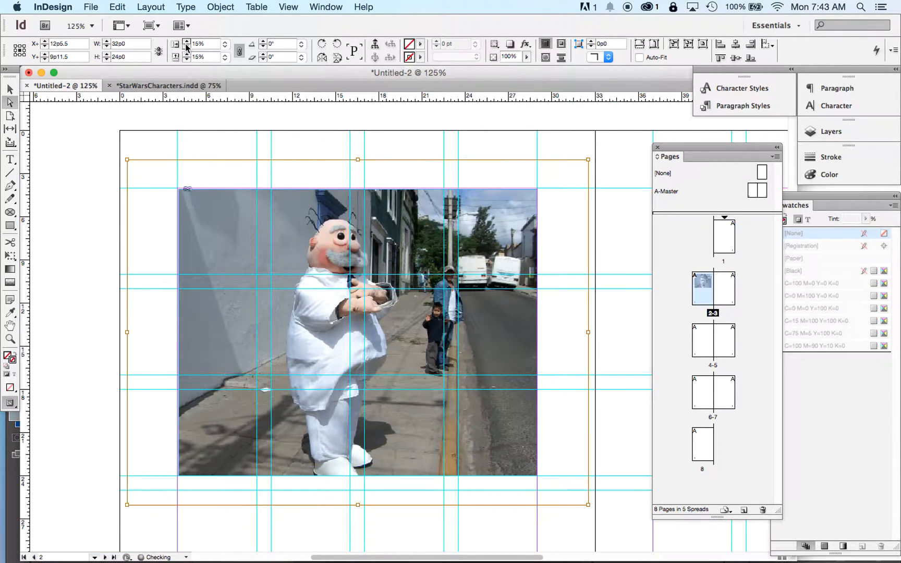
click(186, 47)
click(186, 47)
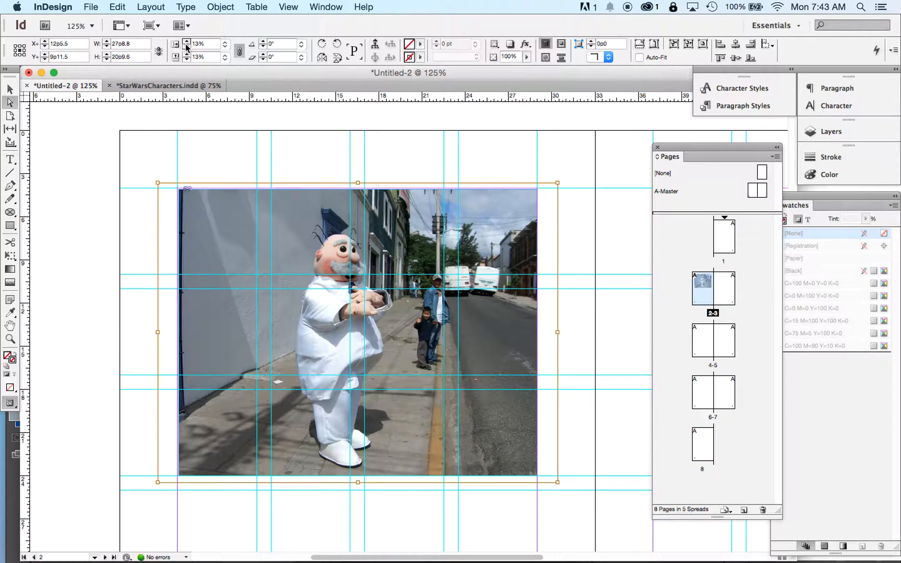
click(186, 47)
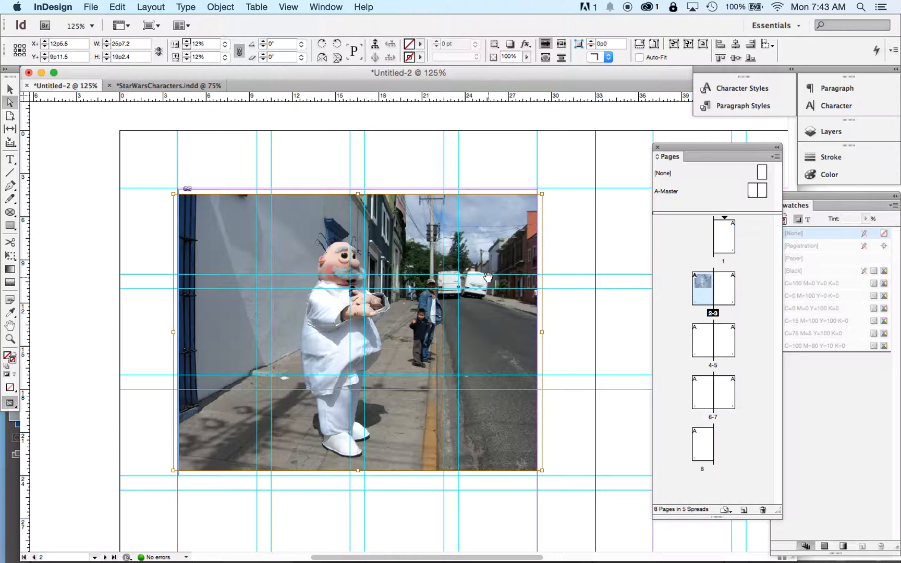
Shift the image up inside the frame and enlarge it proportionally from its lower corner to about 12.6%, covering the frame
drag(490, 312, 490, 300)
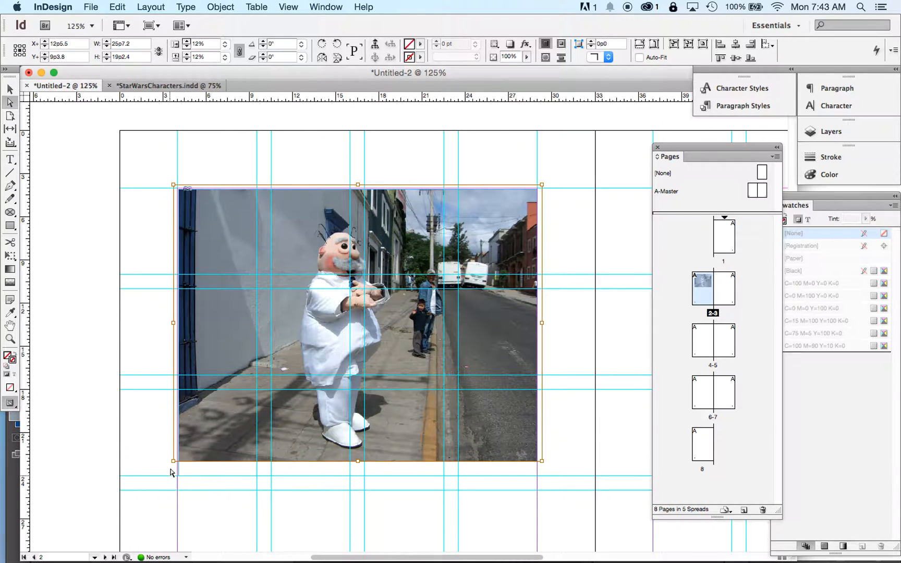
drag(173, 460, 157, 476)
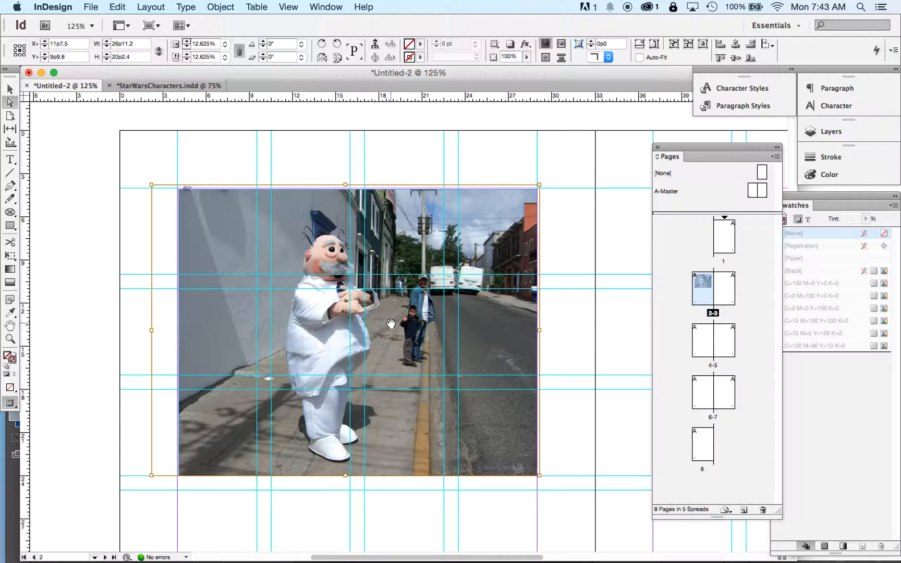
click(396, 171)
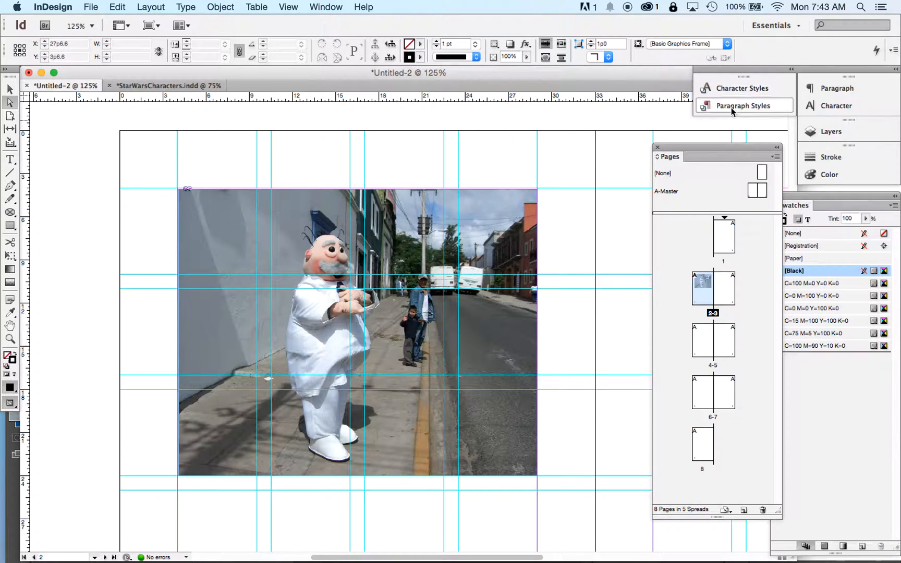
Move the Pages panel beside the docked styles panels and open the Control panel's options
drag(704, 148, 617, 70)
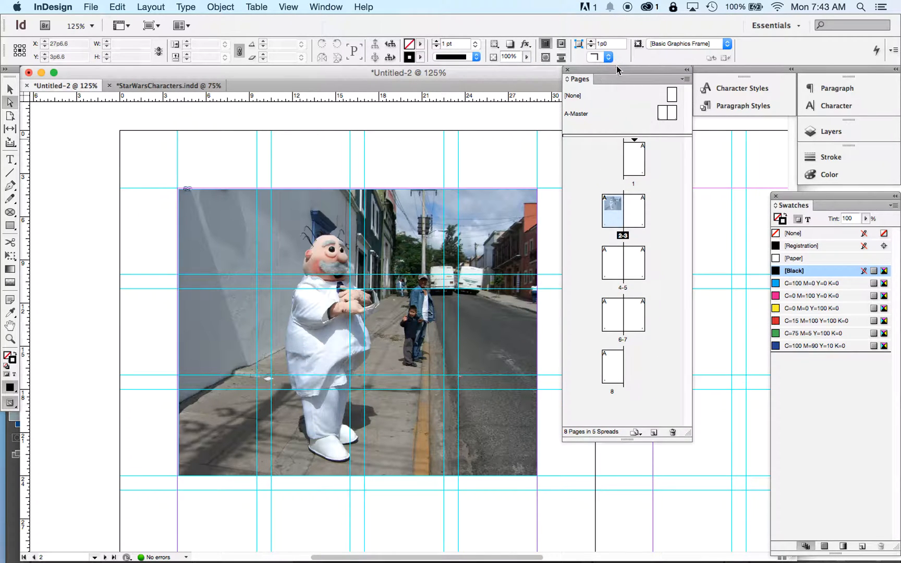
click(893, 51)
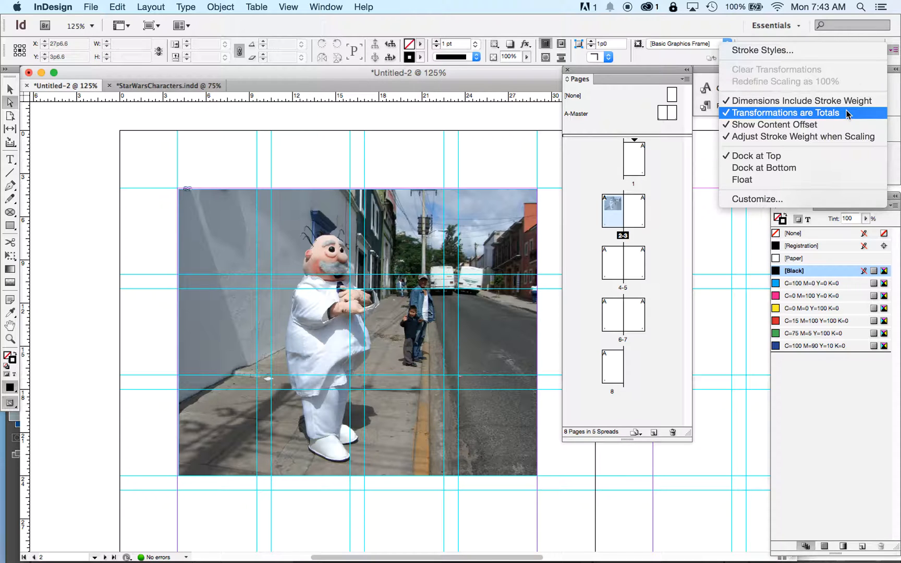
click(847, 114)
key(t)
Select the picture frame and then the image inside it, and fit the content to the frame
click(10, 90)
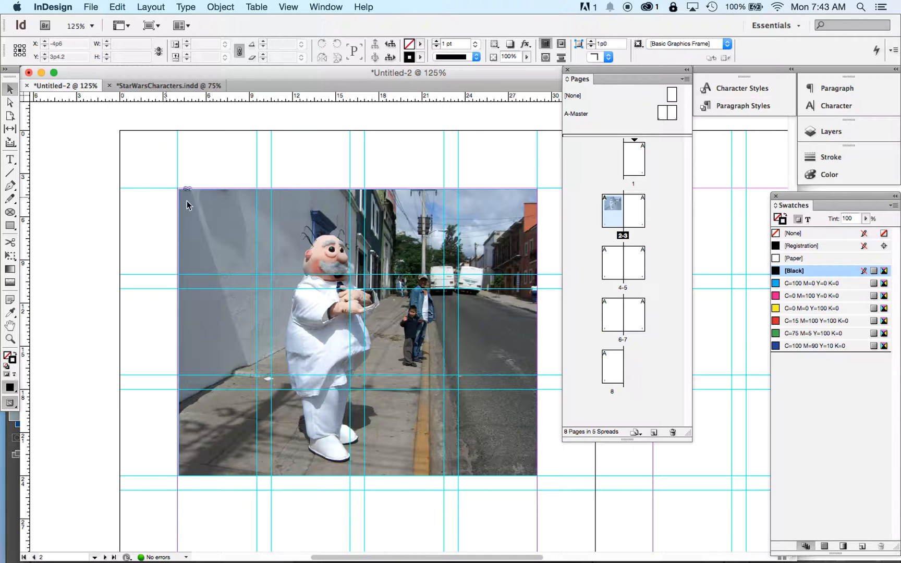
click(234, 216)
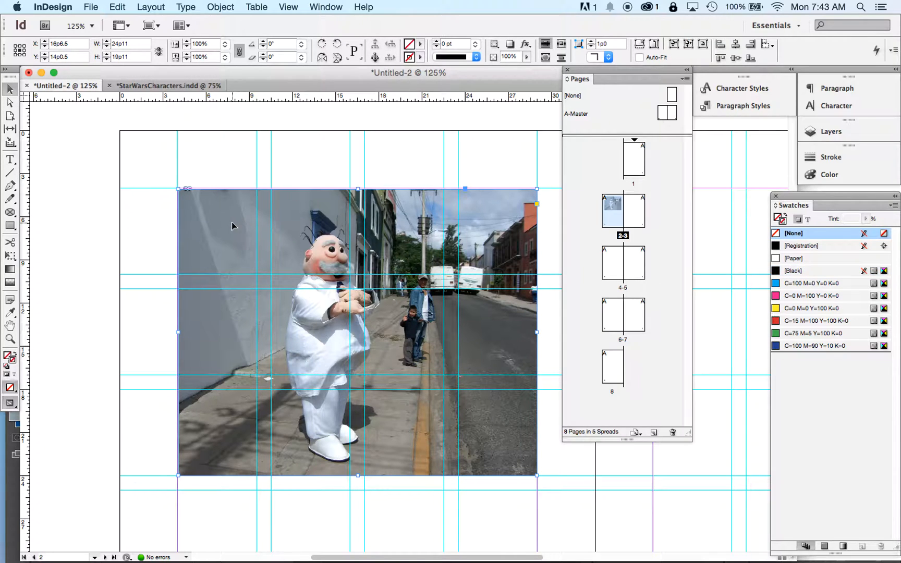
click(9, 104)
click(217, 224)
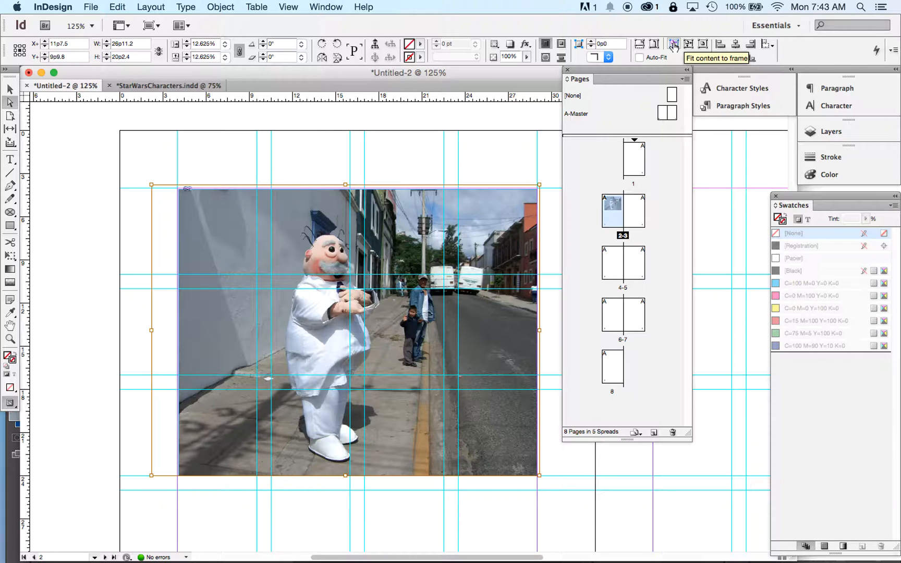
click(674, 45)
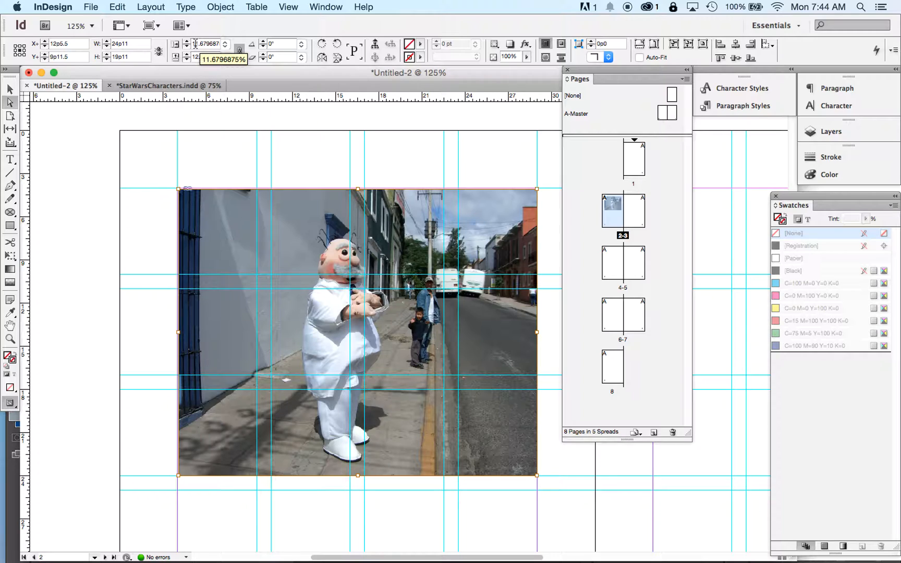
Scale the image to 13% with constrained proportions and fit the frame to the content
click(239, 50)
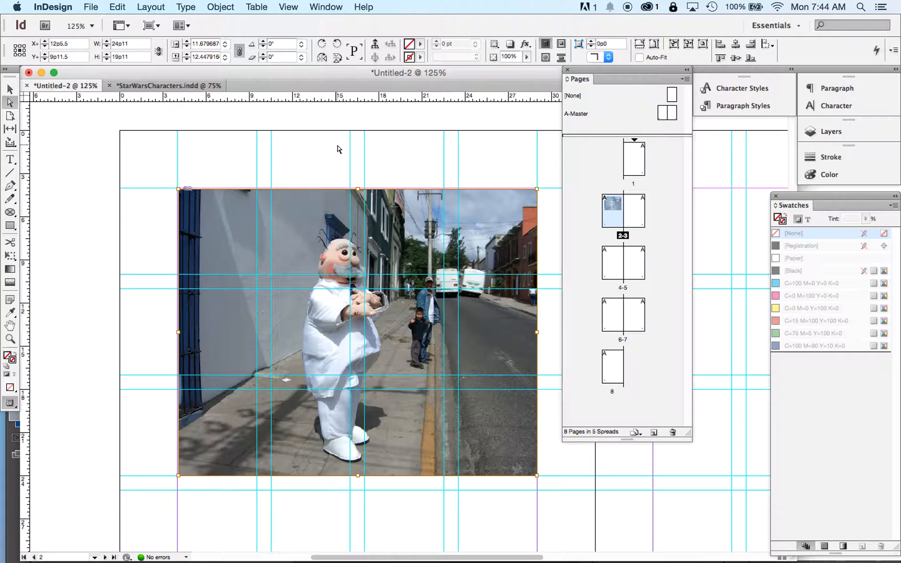
click(187, 43)
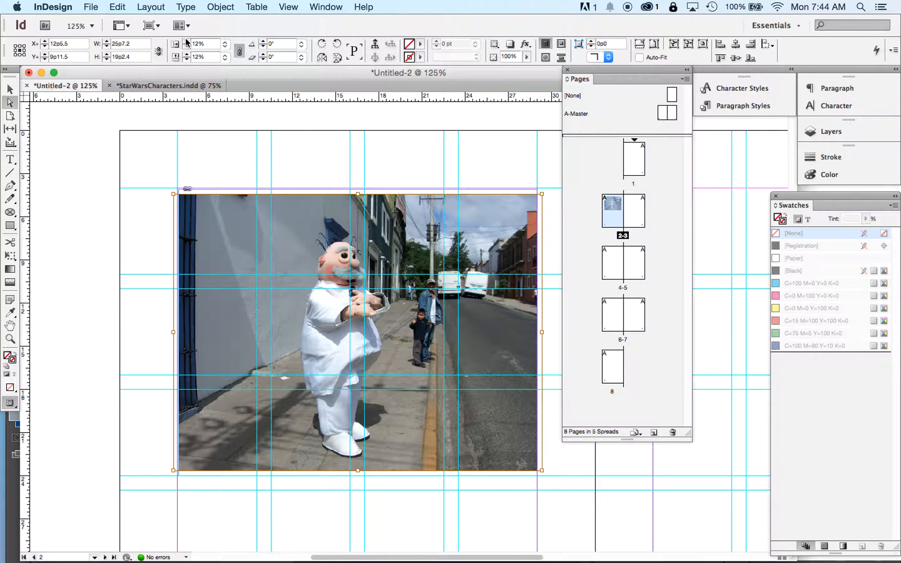
click(186, 43)
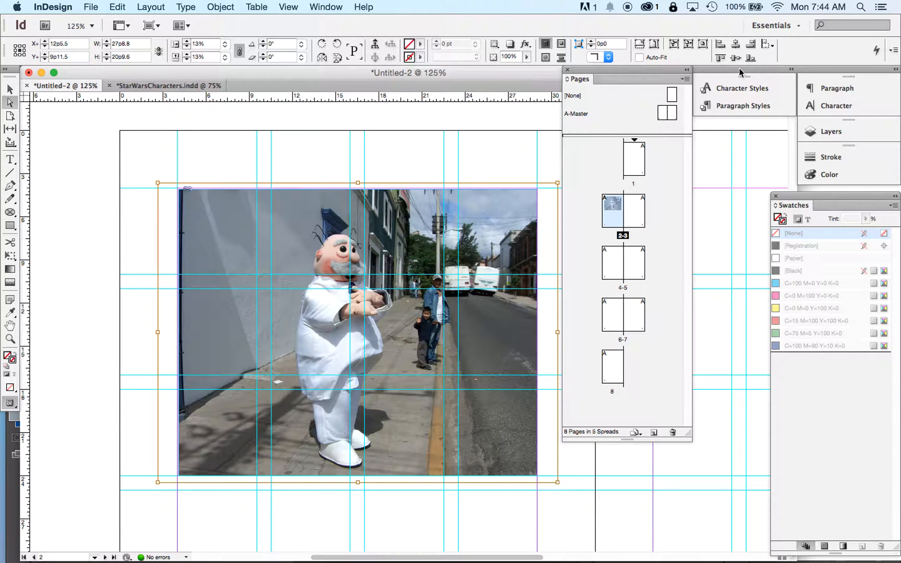
click(703, 45)
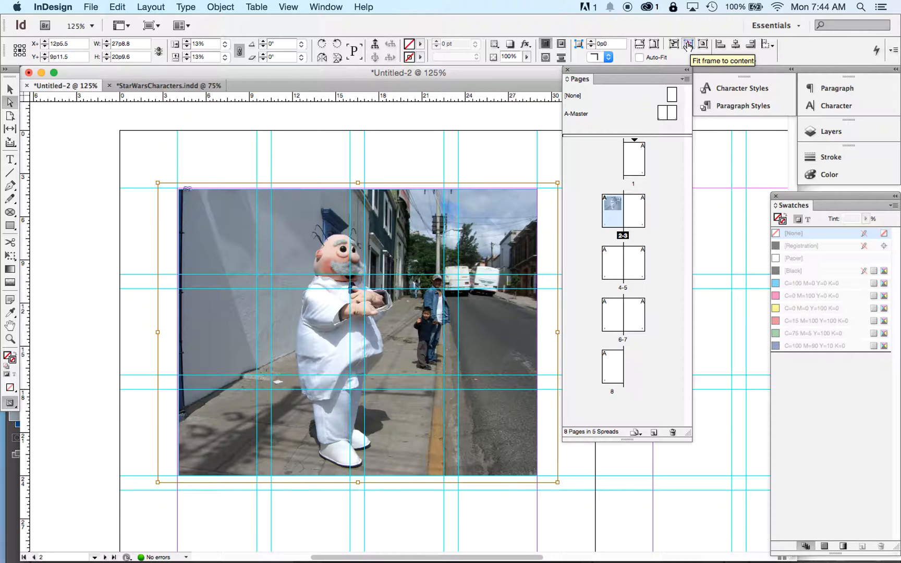
click(689, 45)
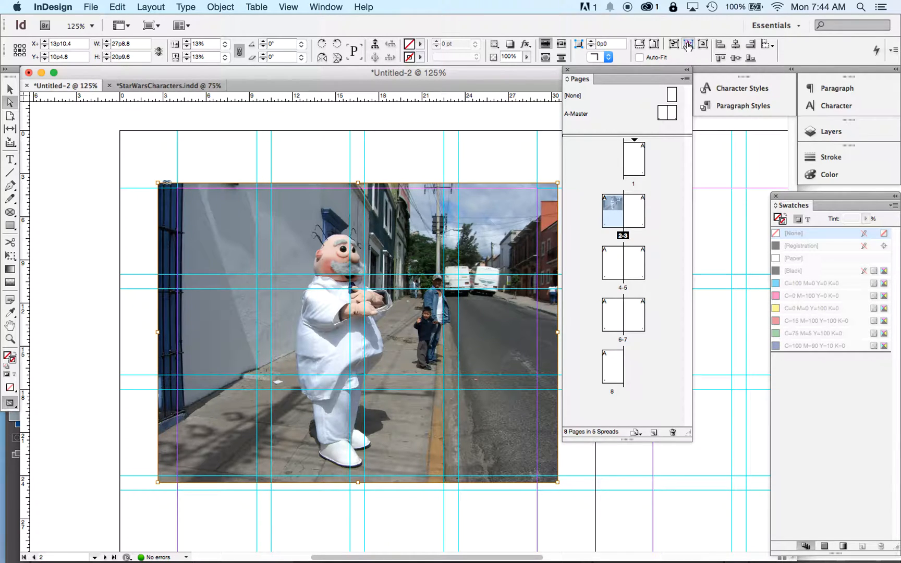
Crop the picture frame's four edges to the page 2 margins and horizontal grid guide, making it 25p0 wide and 20p0 high
click(9, 89)
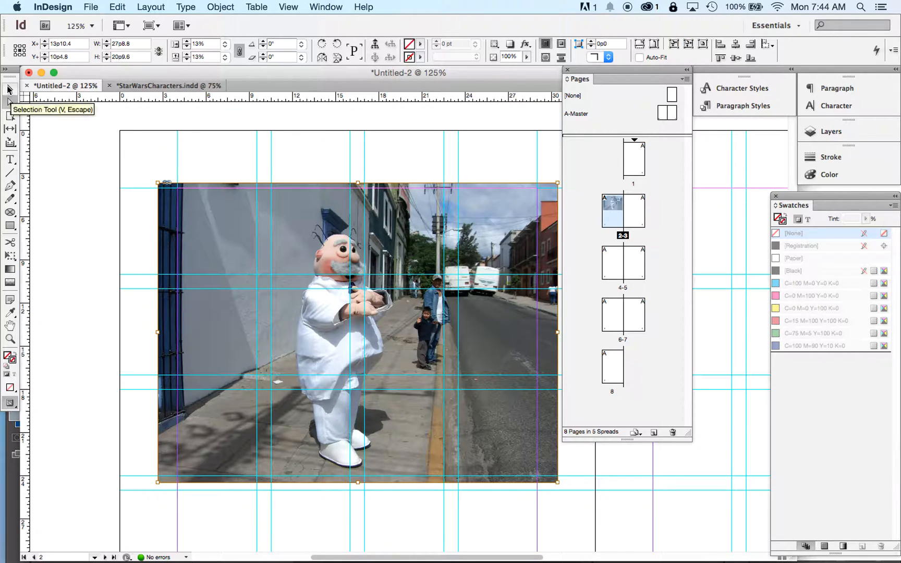
click(108, 215)
click(223, 234)
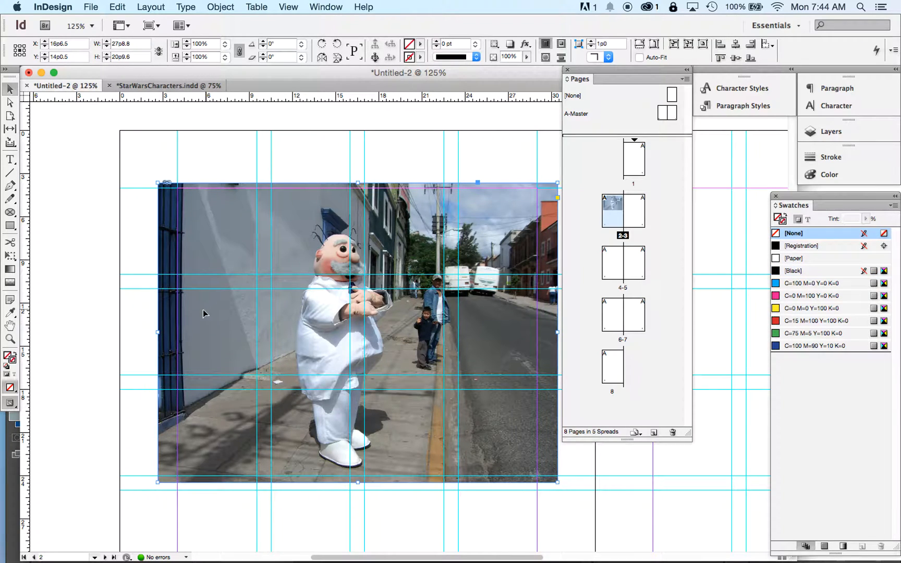
drag(160, 332, 177, 331)
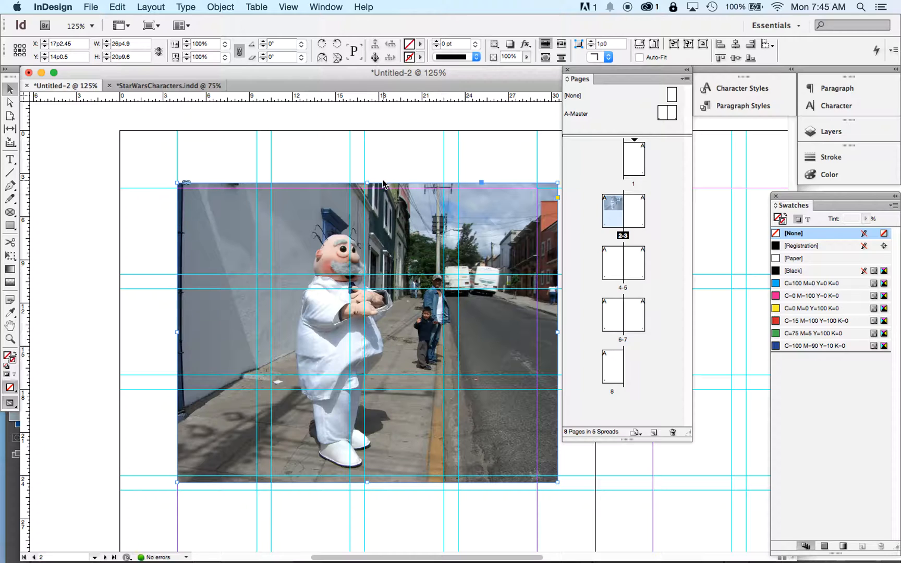
drag(368, 182, 368, 187)
drag(557, 334, 537, 333)
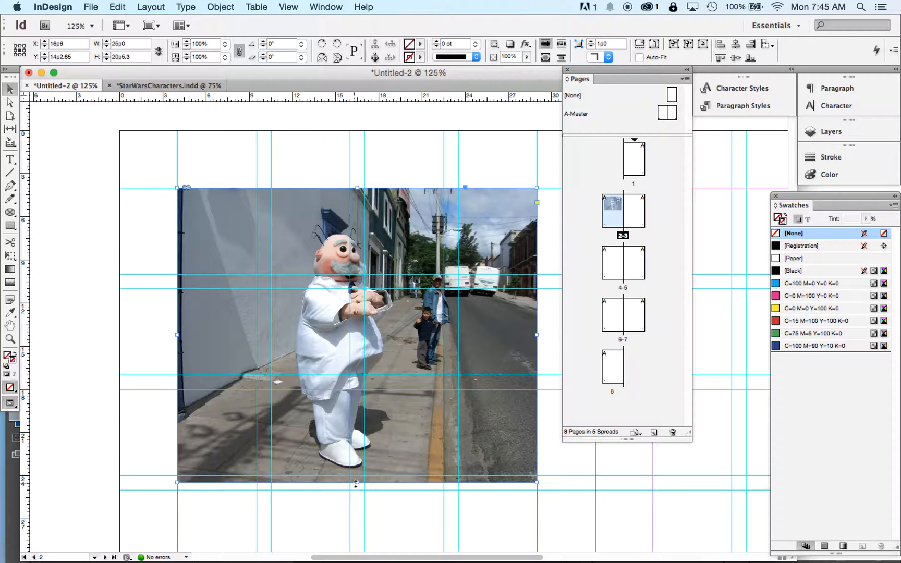
drag(356, 483, 356, 475)
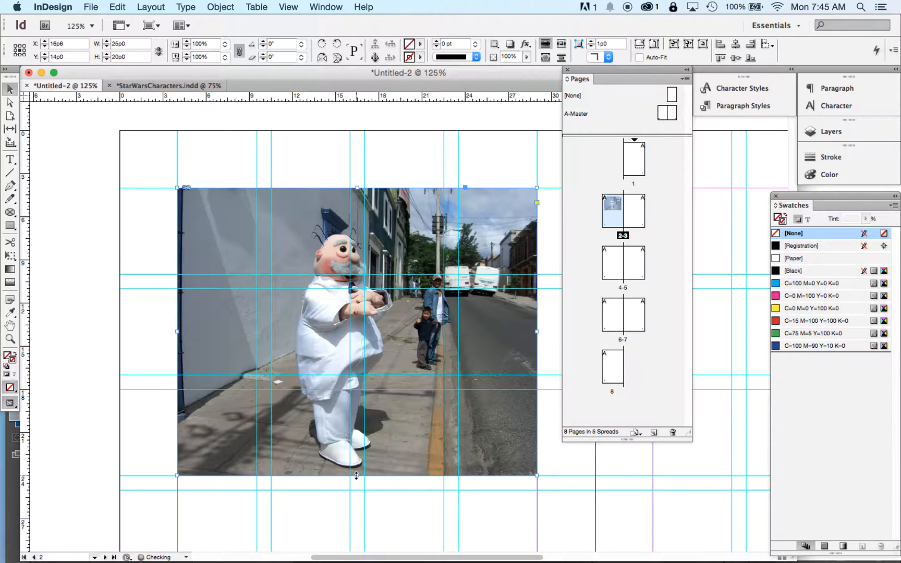
scroll(83, 238, down, 5)
scroll(84, 237, right, 4)
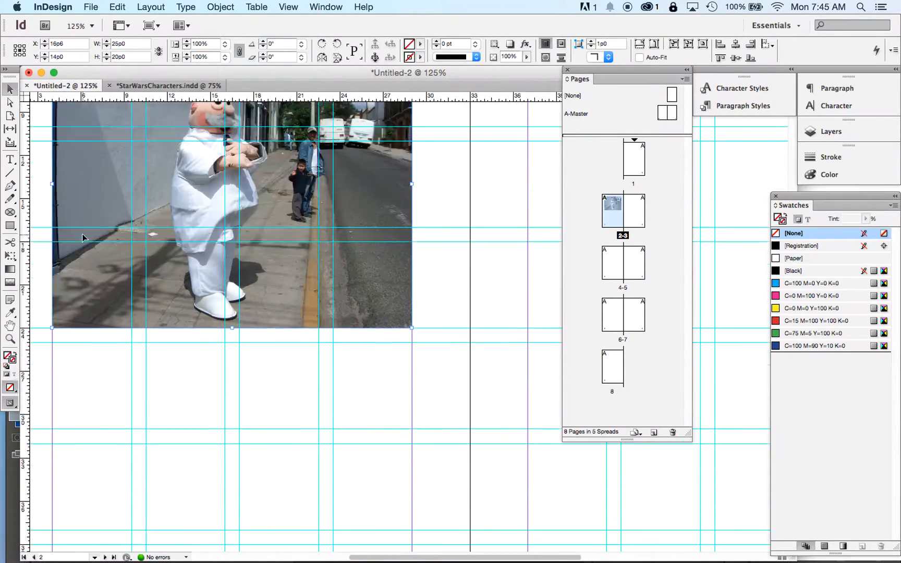
scroll(83, 237, up, 3)
scroll(83, 237, left, 2)
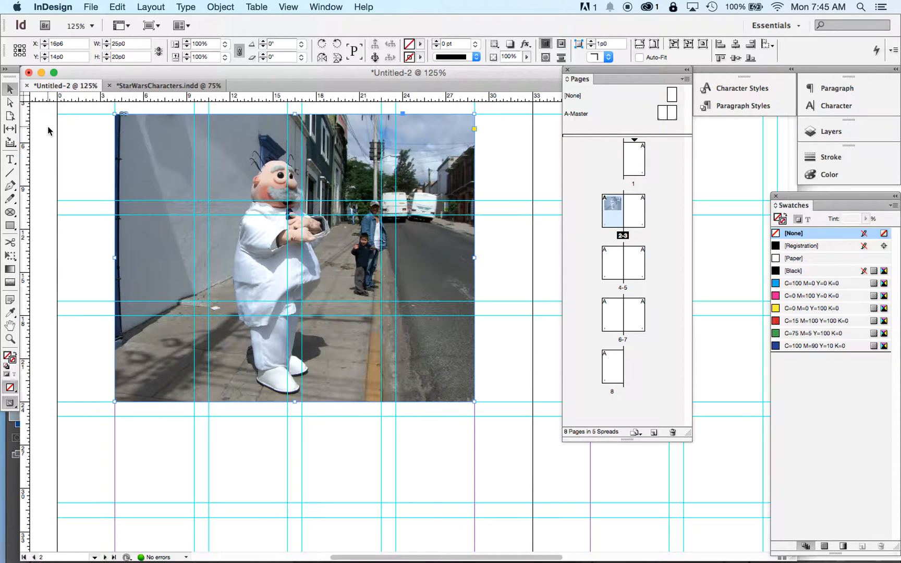
Select the image inside the page 2 frame and shift it slightly to the left within the crop
scroll(48, 130, up, 2)
scroll(48, 131, left, 3)
scroll(48, 130, right, 3)
click(9, 103)
click(145, 180)
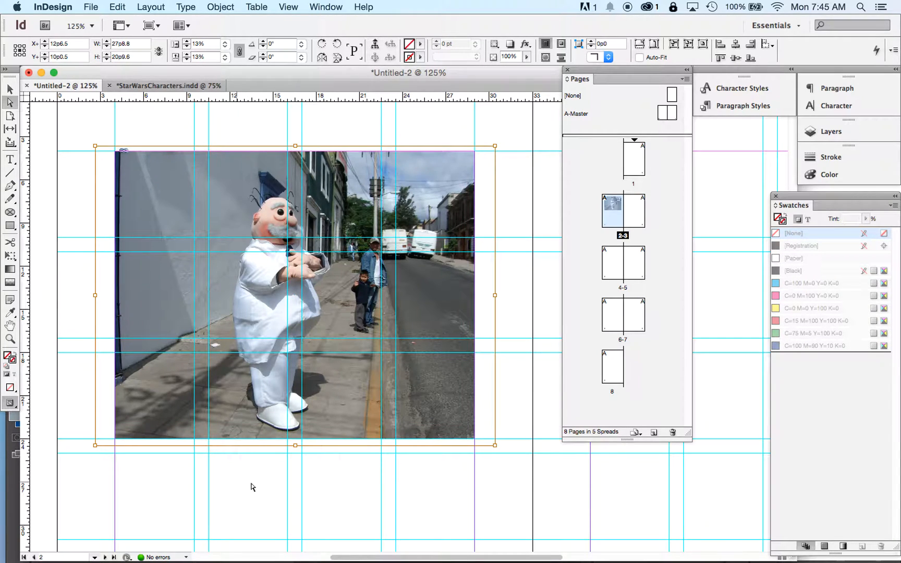
drag(235, 285, 228, 285)
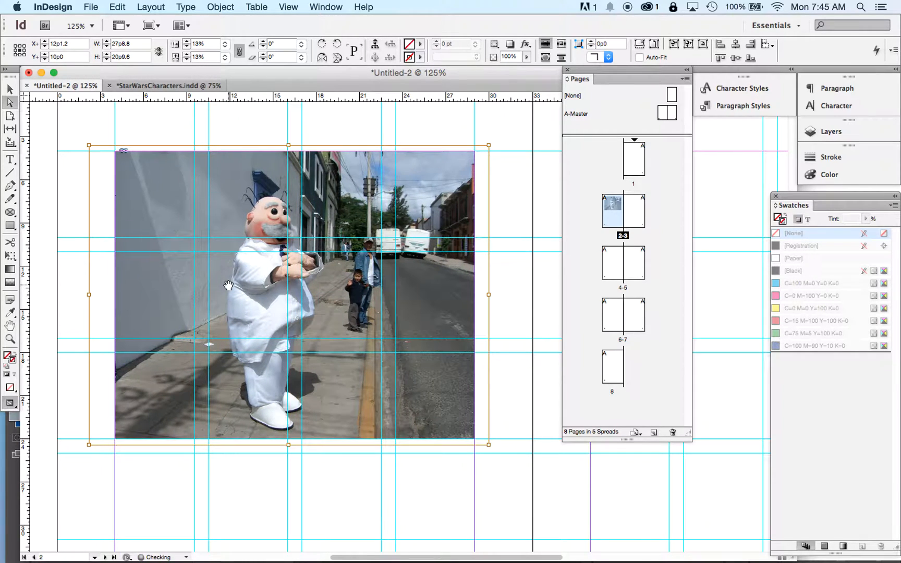
key(Right)
key(Right)
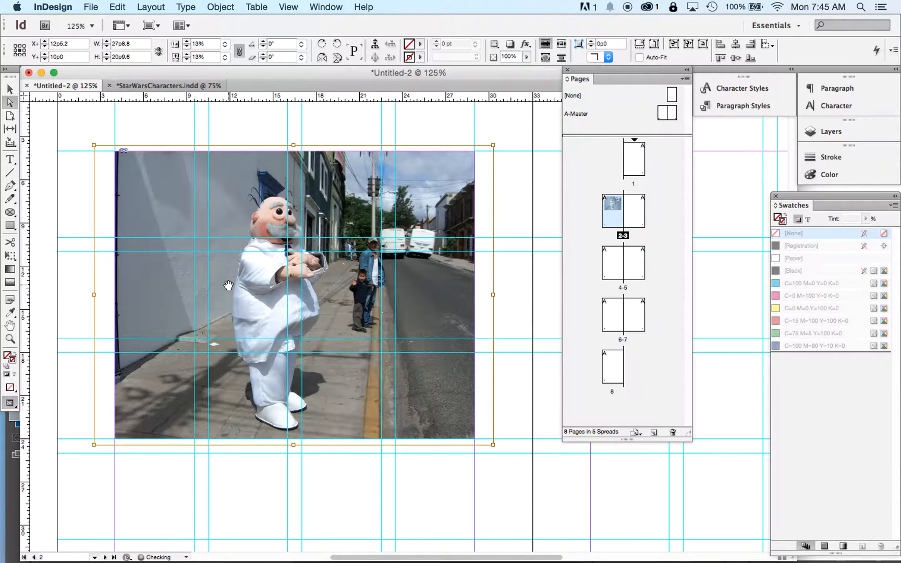
key(Left)
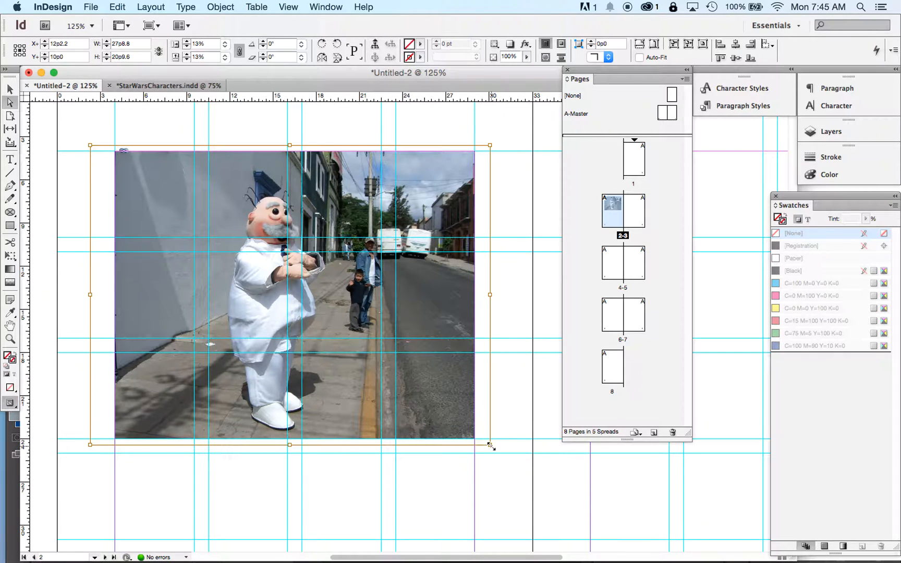
Scale the image proportionally to 12.5% to match the frame's height, and move its left edge onto the frame's left edge
drag(489, 445, 482, 439)
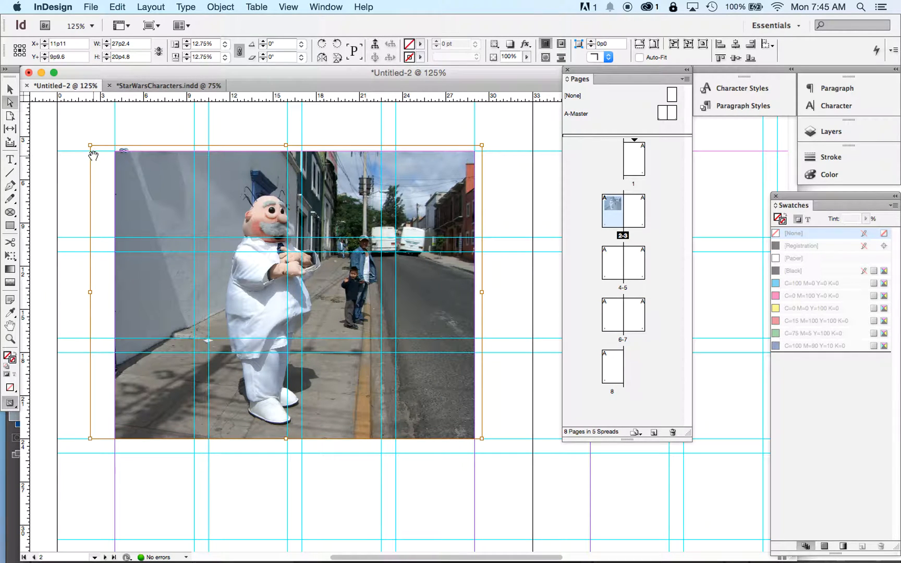
drag(89, 146, 97, 151)
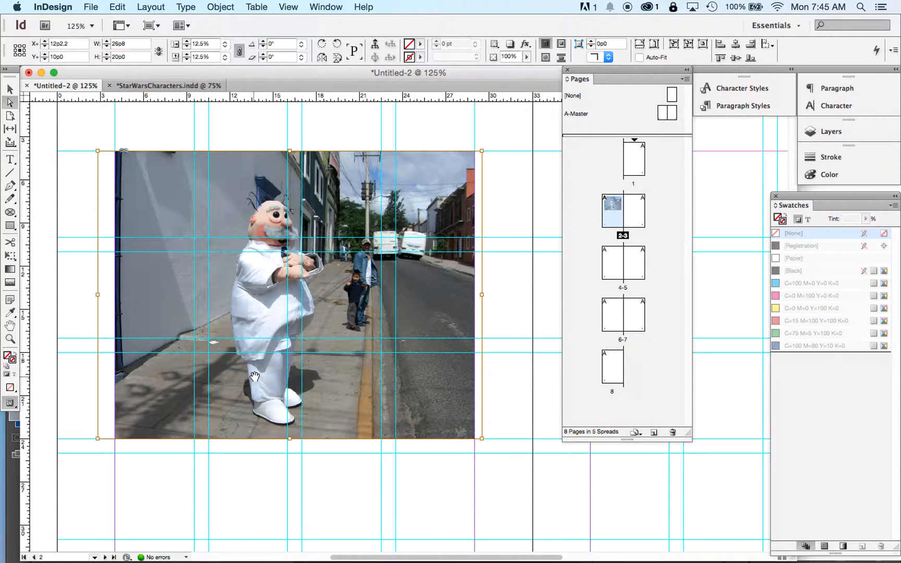
drag(254, 375, 271, 376)
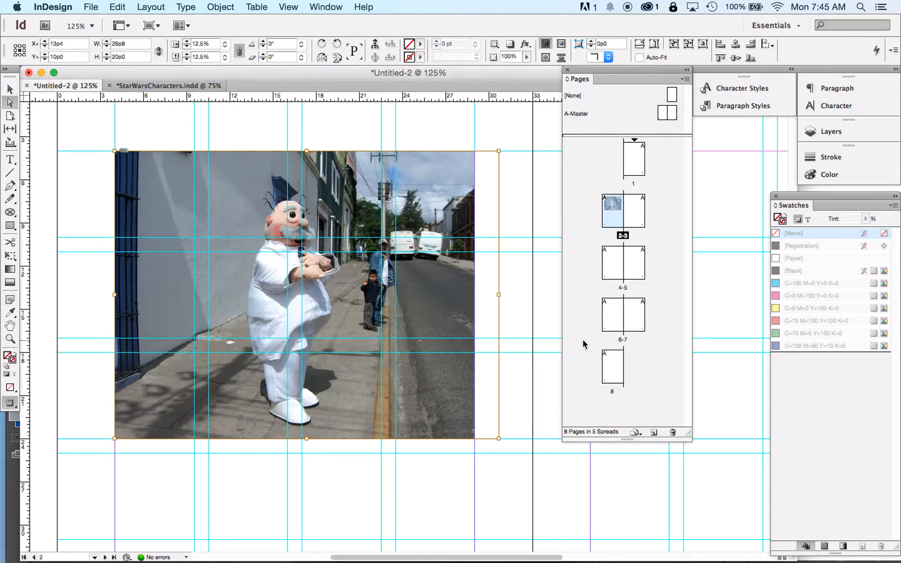
Scale the image proportionally to the frame's 25p0 width and preview the result with the guides hidden
drag(498, 437, 472, 421)
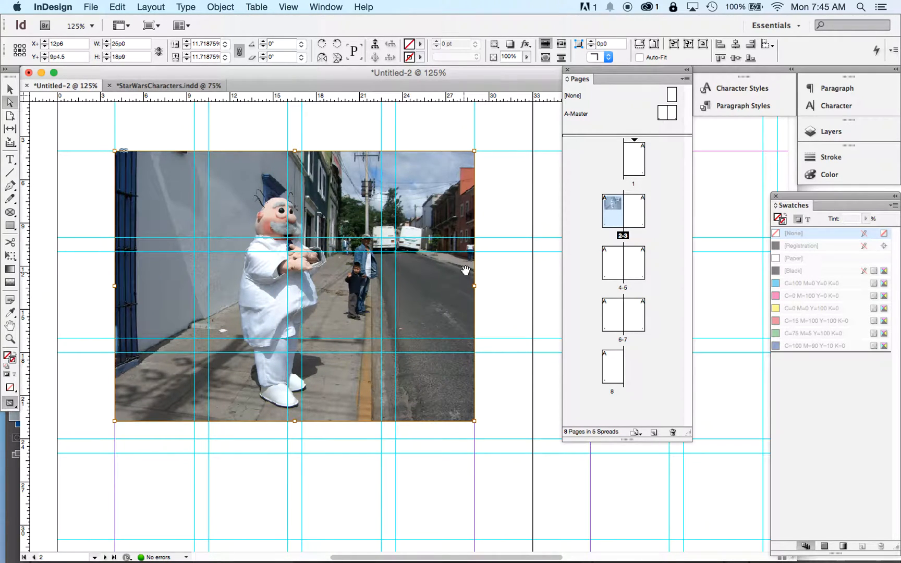
key(super+semicolon)
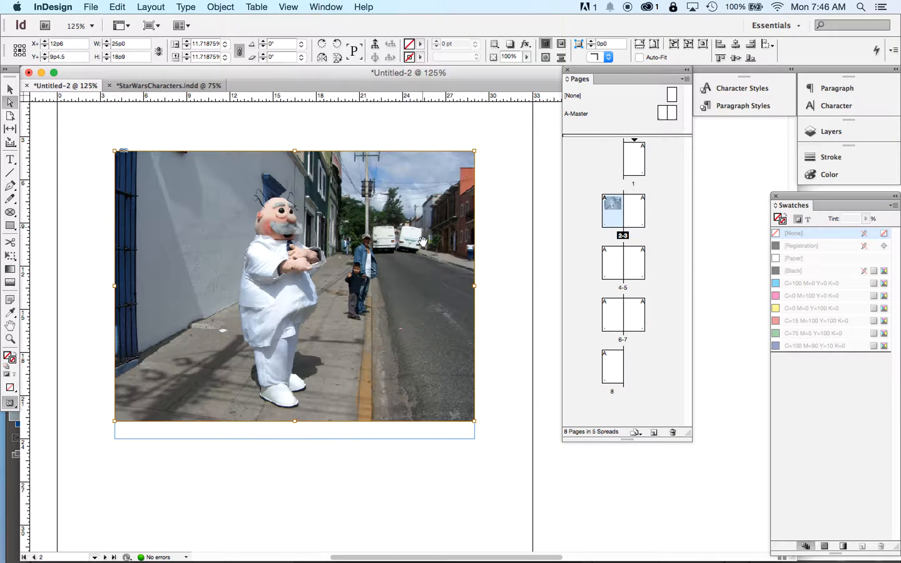
key(super+semicolon)
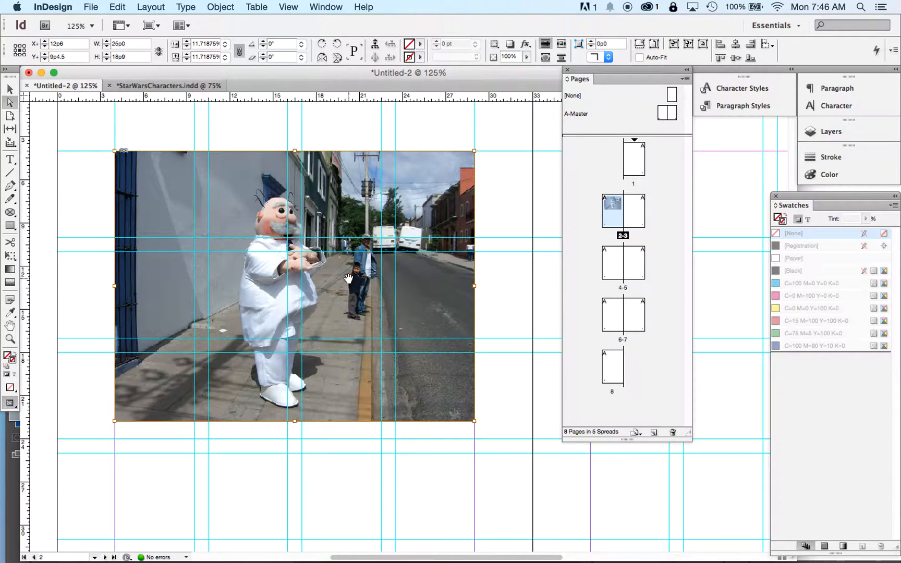
Select the picture frame and fit it to its content, then deselect it
click(10, 89)
click(84, 288)
click(162, 290)
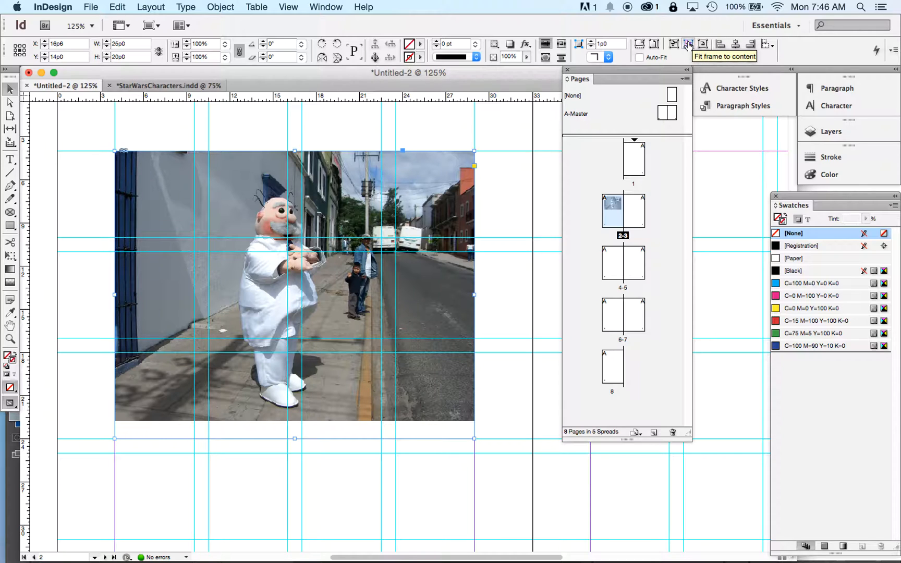
click(688, 46)
click(500, 299)
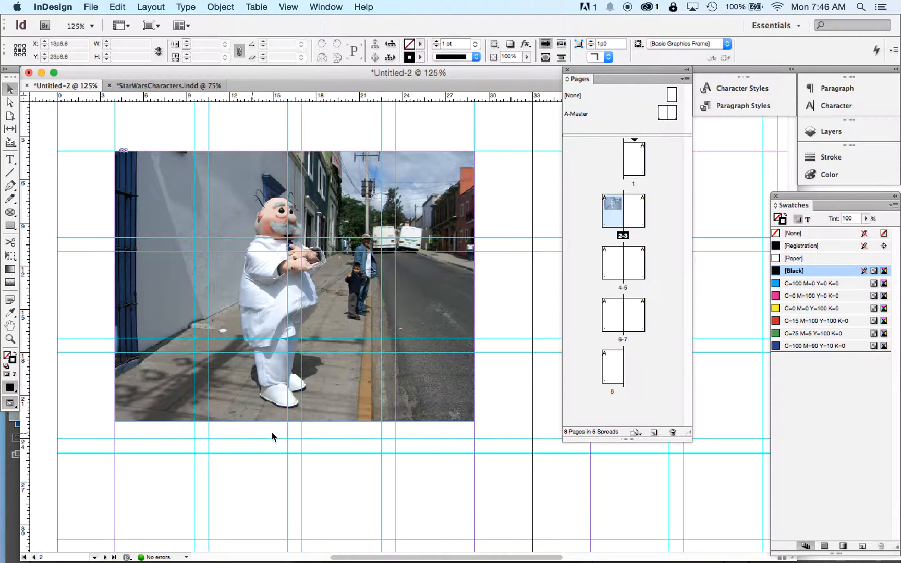
Extend the frame's lower edge to the grid guide at 20p0 high and scale the image proportionally to 12.5% to fill it
click(243, 405)
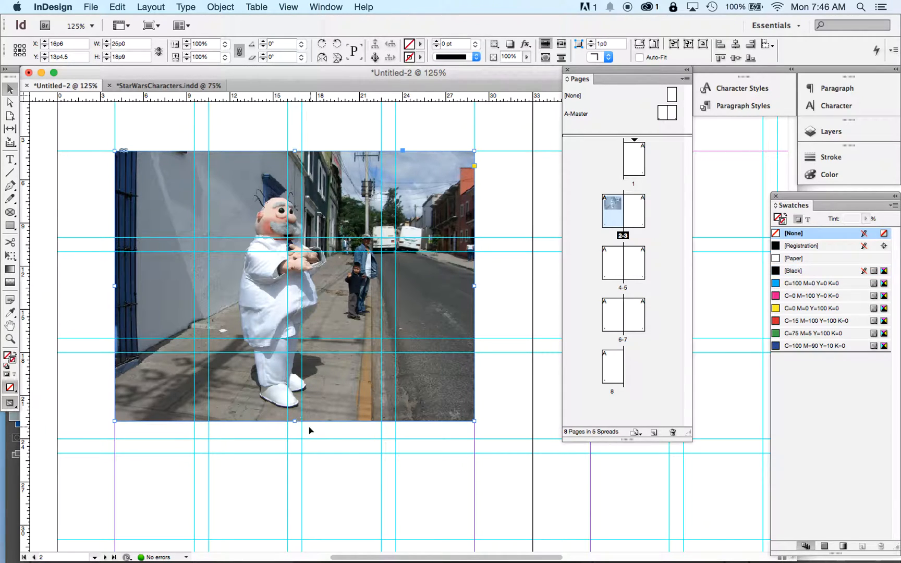
drag(295, 421, 295, 438)
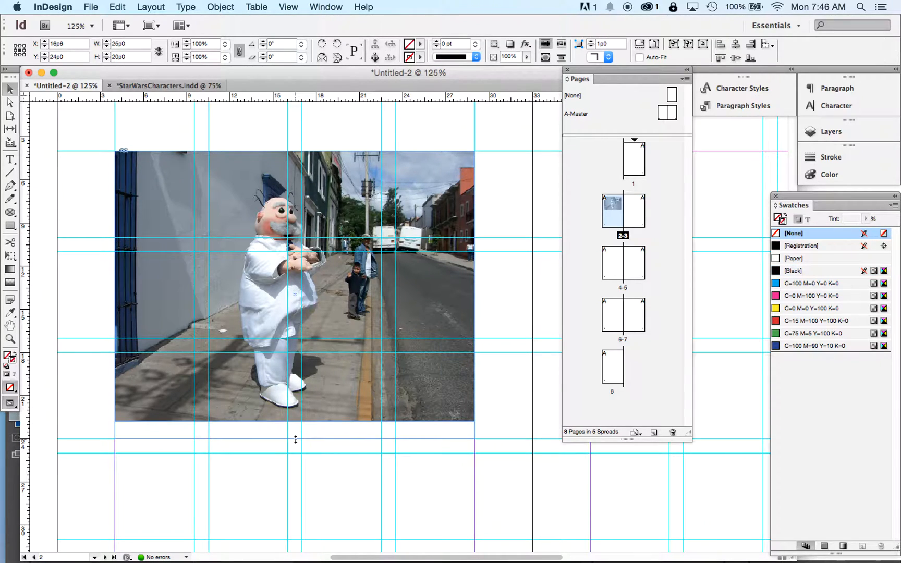
click(10, 102)
click(173, 335)
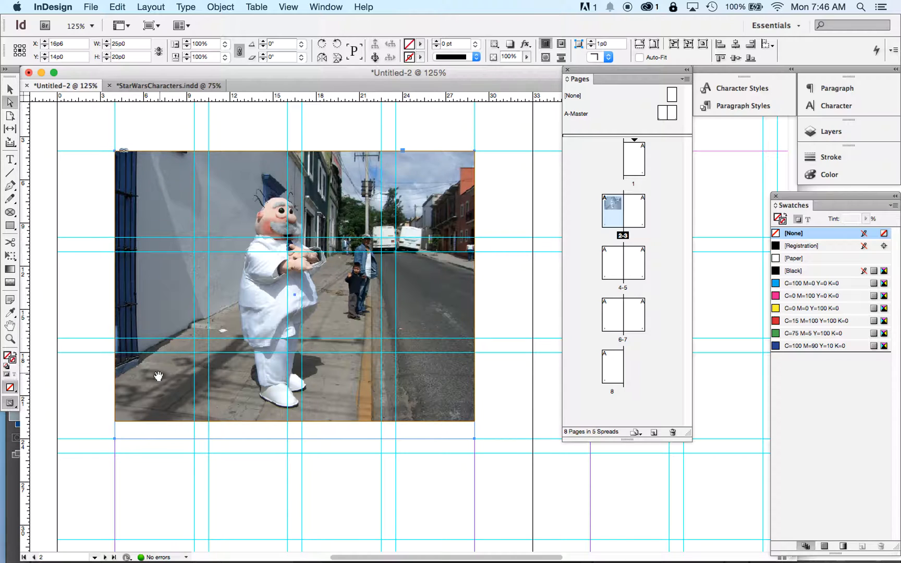
drag(115, 421, 92, 438)
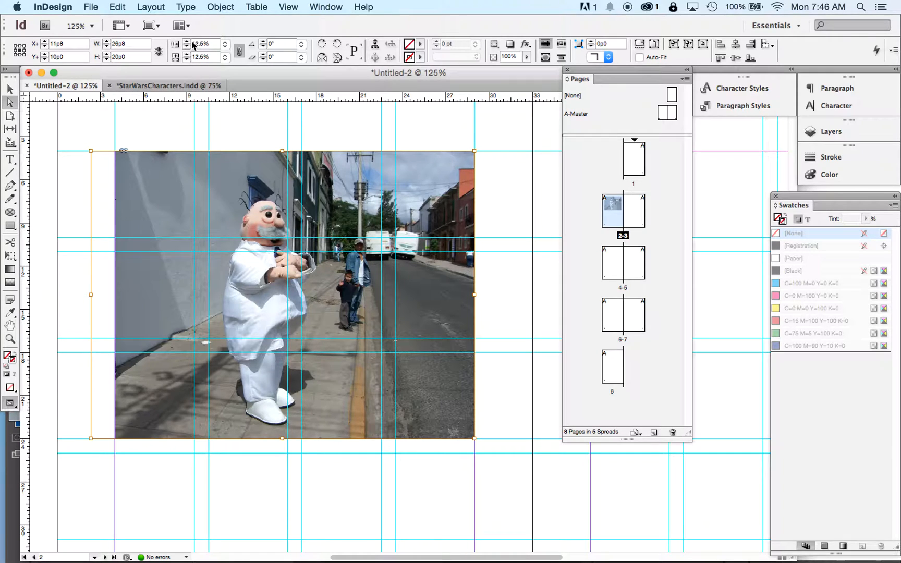
Set the reference point to bottom centre, scale the image to 13%, and nudge it left inside the frame
click(19, 54)
click(186, 57)
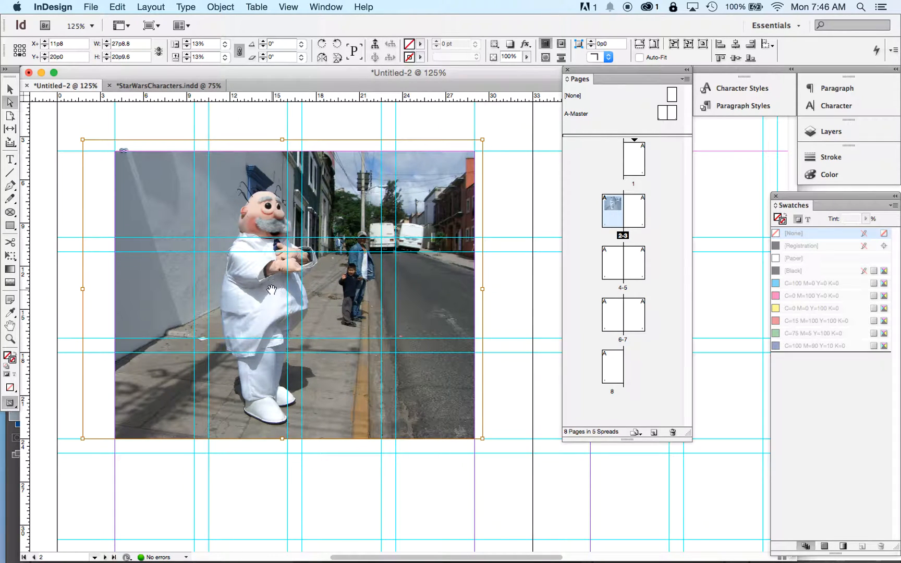
key(Left)
key(Left)
key(Left)
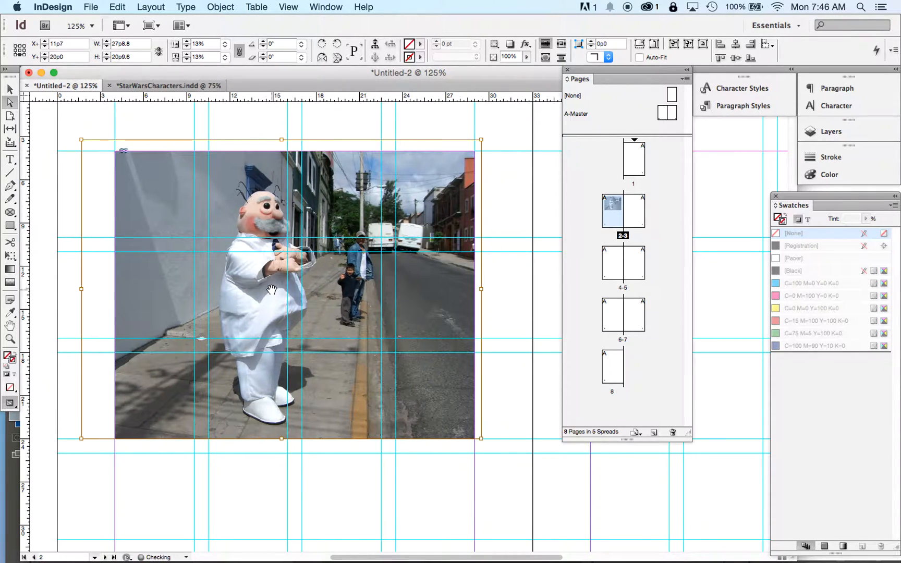
key(Left)
key(Left)
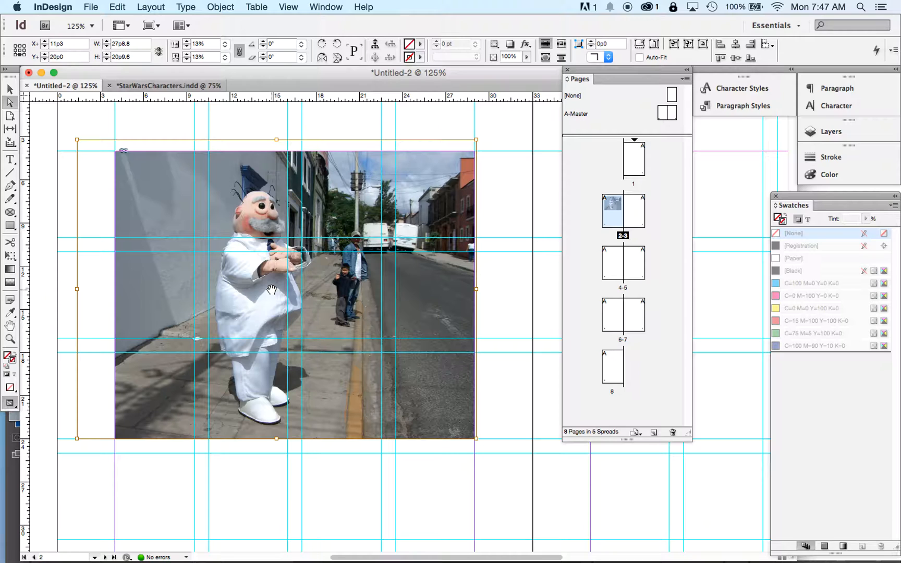
click(9, 89)
click(66, 308)
Extend the frame's lower edge one grid row to 27p0 high and scale the image proportionally to 17.375% to fill it
key(super+minus)
key(super+minus)
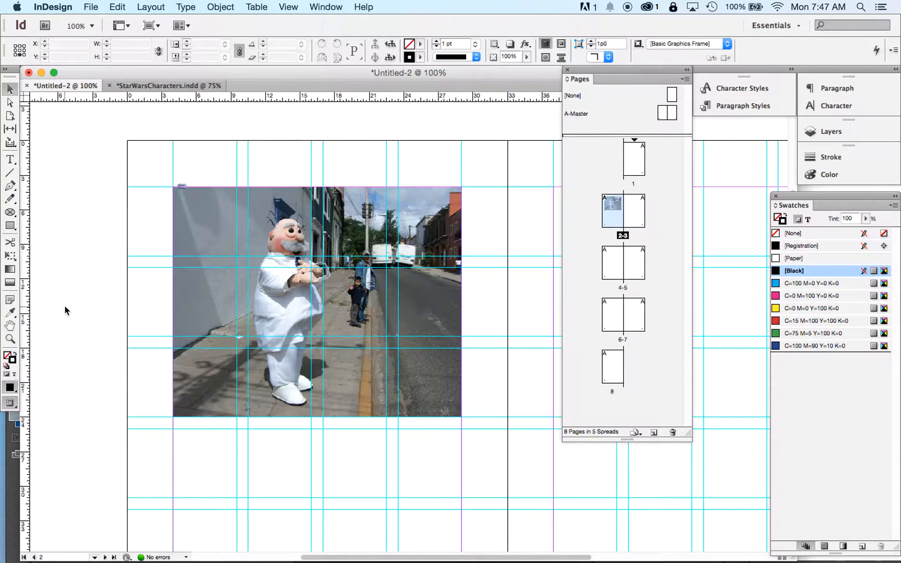
key(super+minus)
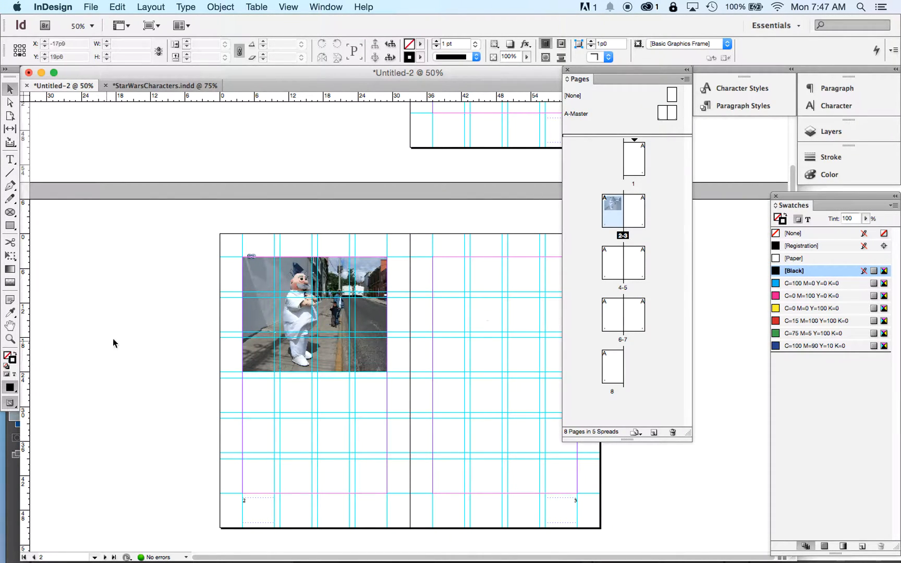
click(10, 89)
click(140, 315)
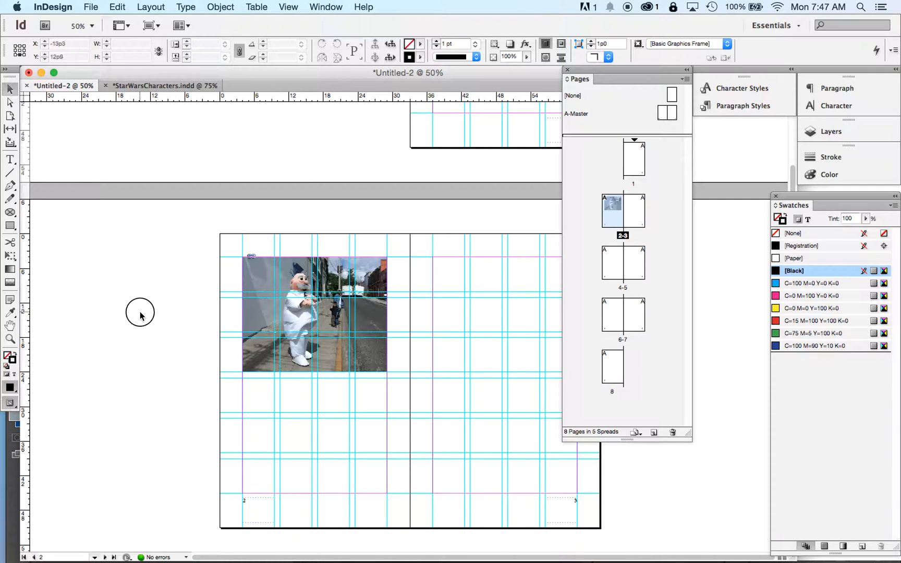
click(286, 319)
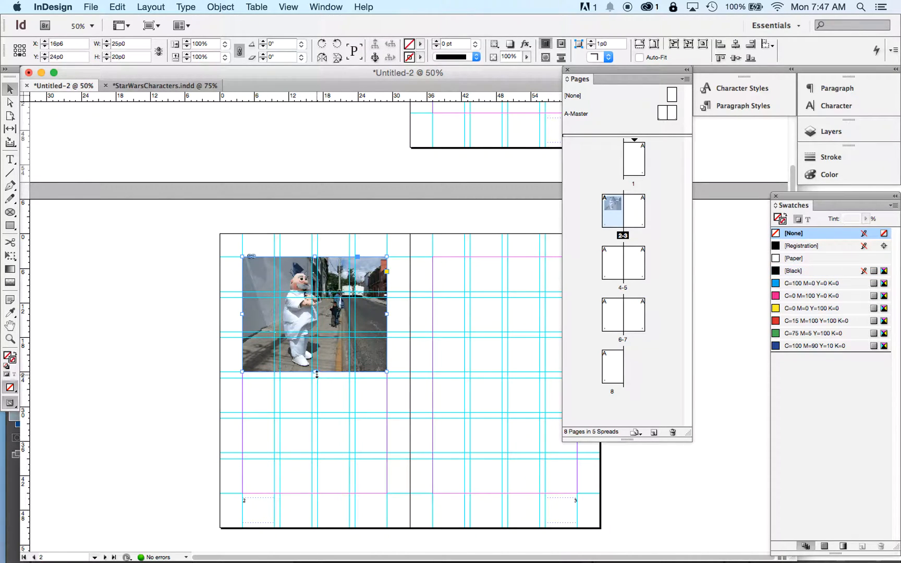
drag(313, 372, 313, 412)
click(10, 102)
click(283, 341)
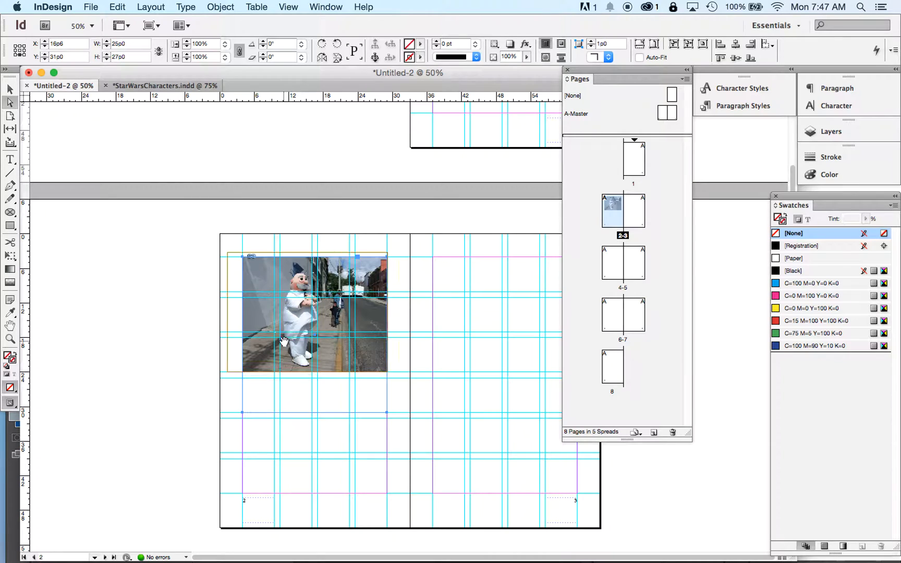
drag(387, 371, 421, 413)
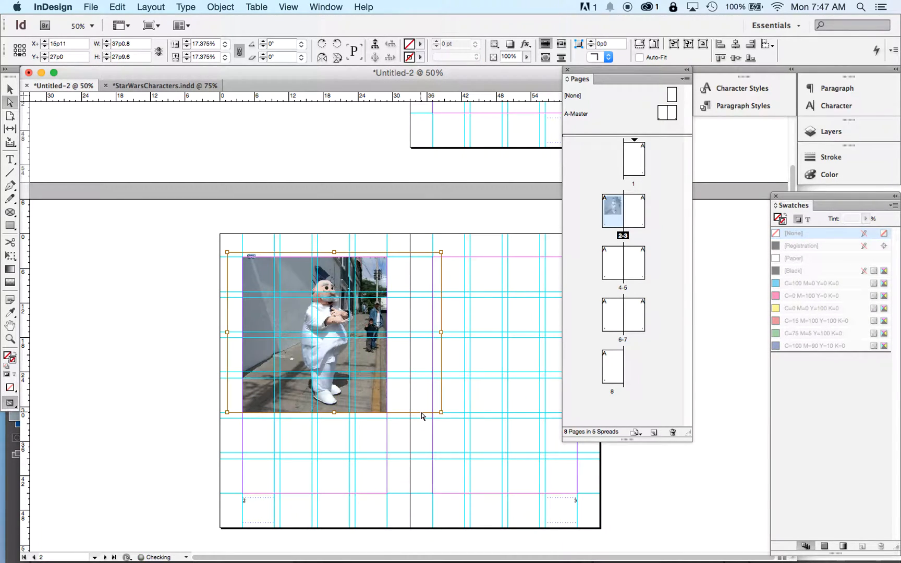
Shift the image left inside its frame so both the white-clad figure and the street show, and deselect it
drag(336, 361, 325, 358)
key(shift+Left)
key(shift+Left)
key(shift+Left)
key(shift+Left)
key(shift+Left)
key(shift+Left)
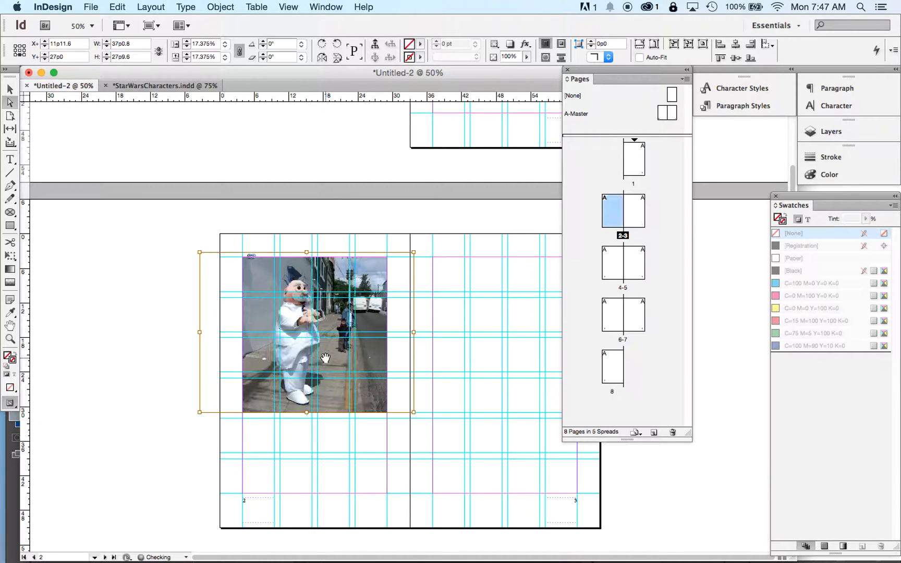
key(shift+Left)
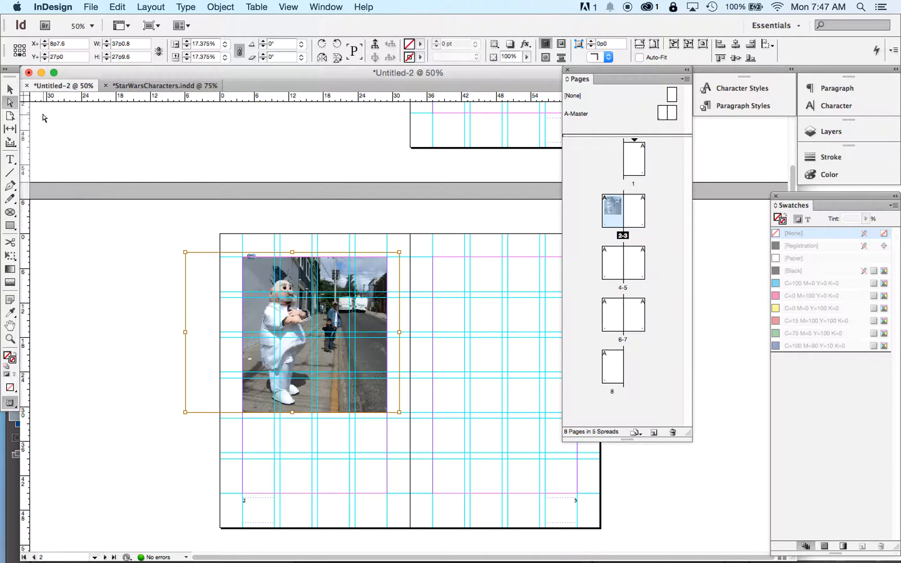
click(9, 89)
click(126, 415)
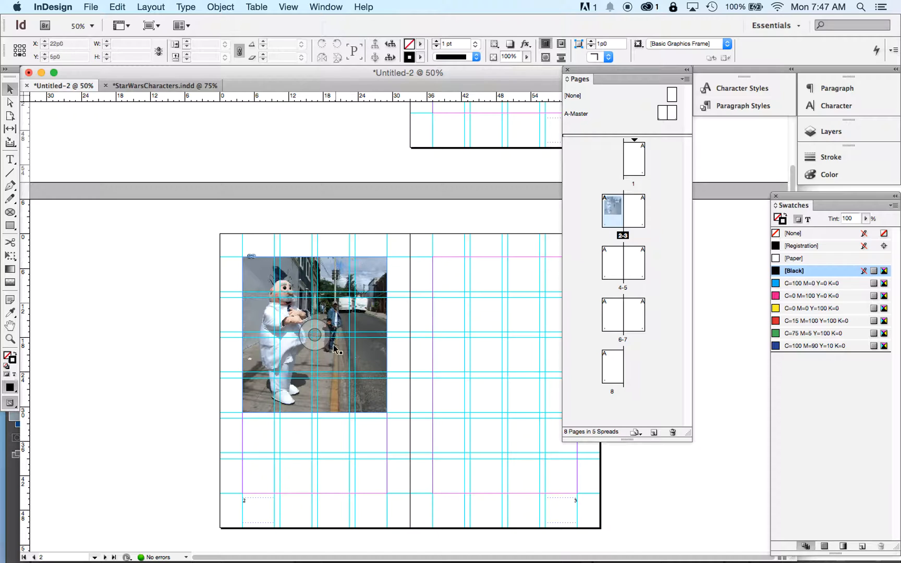
Resize the picture frame along the grid guides to 18p6 wide and 34p0 high
click(339, 407)
drag(315, 413, 316, 453)
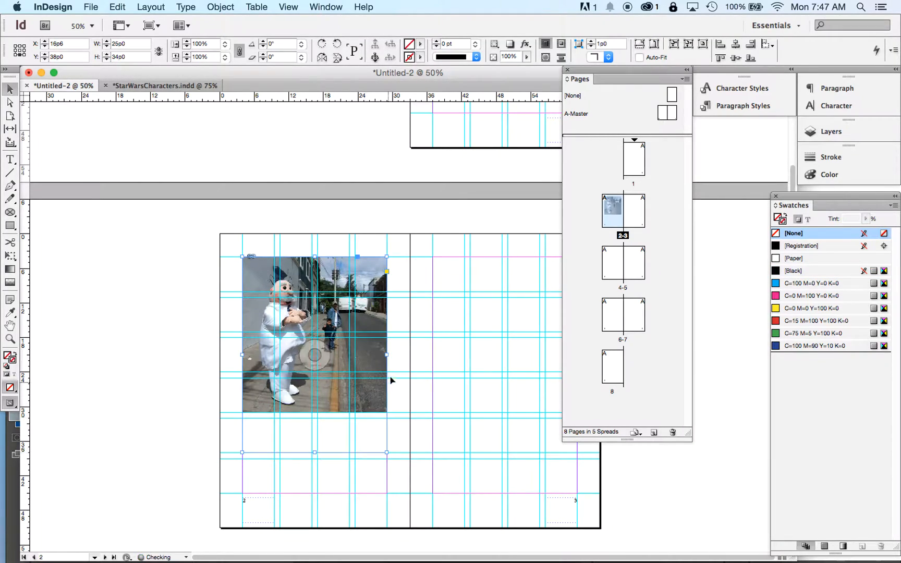
drag(387, 354, 348, 355)
Scale the image proportionally to 21.75% to fill the taller frame and shift it left to centre the figure
click(10, 102)
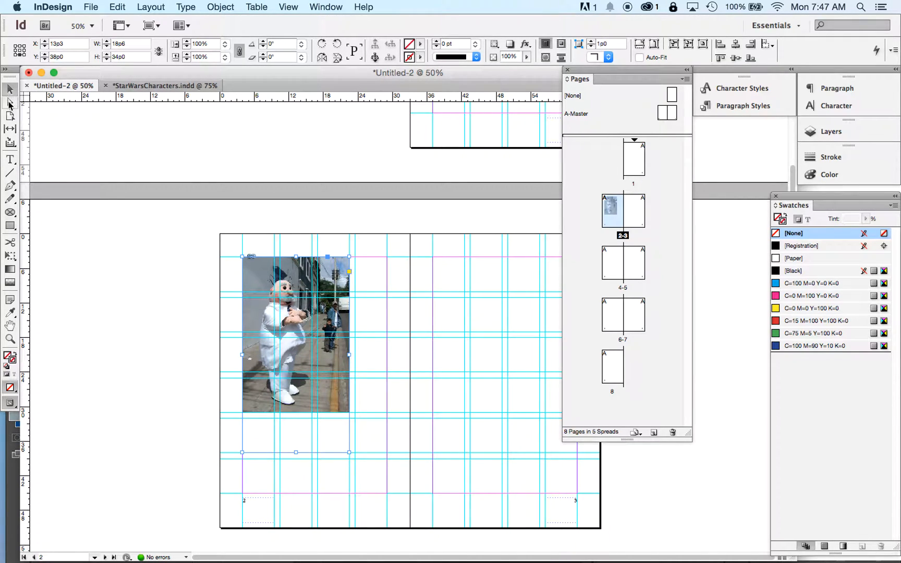
click(296, 308)
drag(399, 411, 428, 456)
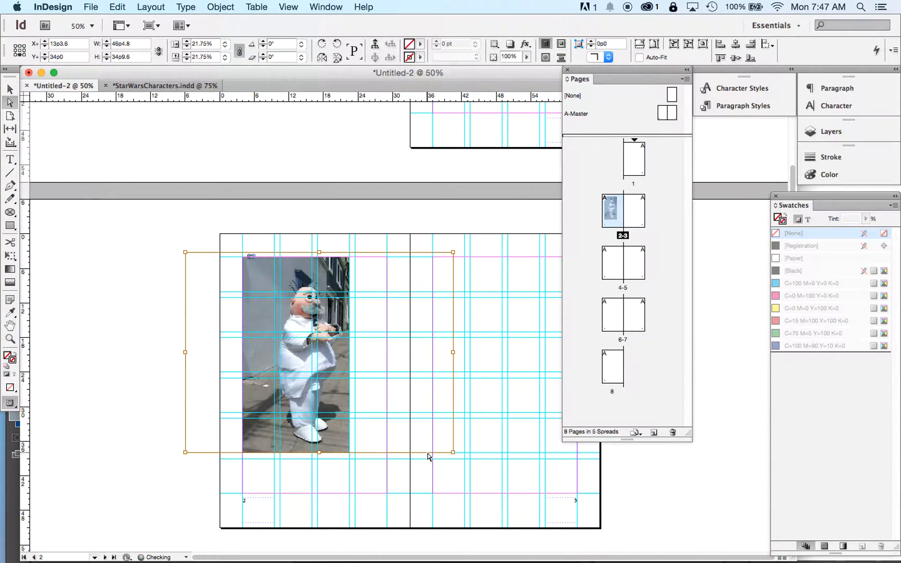
drag(302, 380, 295, 379)
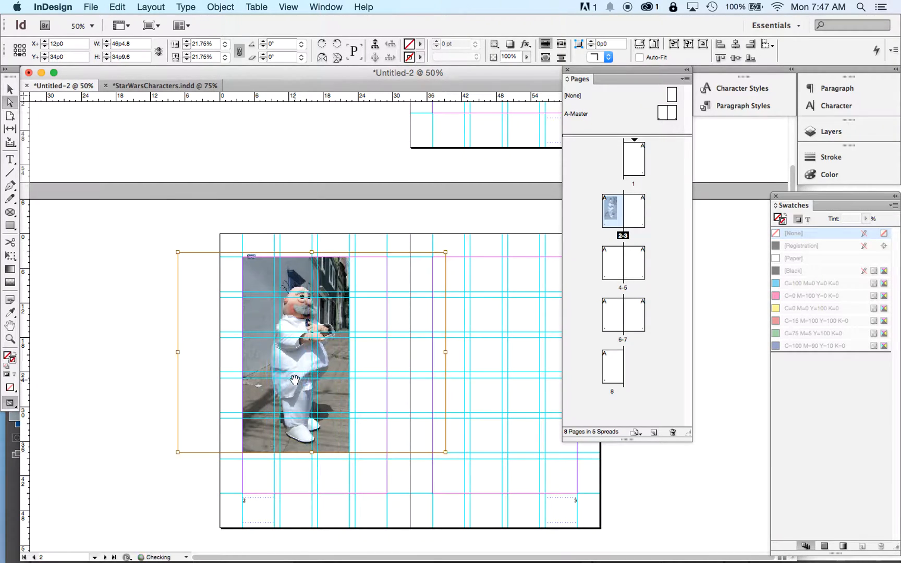
key(Left)
key(Left)
key(Left)
key(Left)
key(Left)
key(Left)
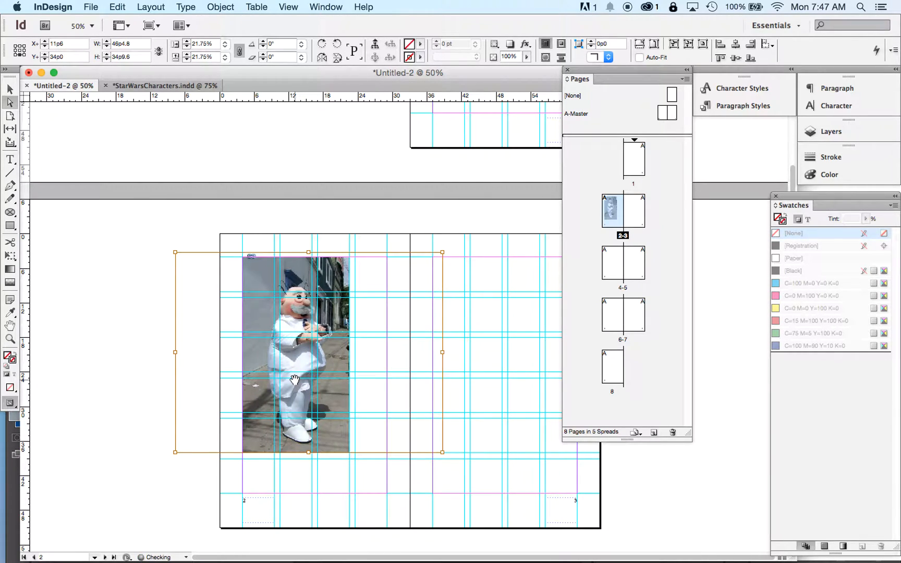
Resize the picture frame on page 2 along the grid guides to 25p0 wide and 20p0 high
click(10, 89)
click(113, 332)
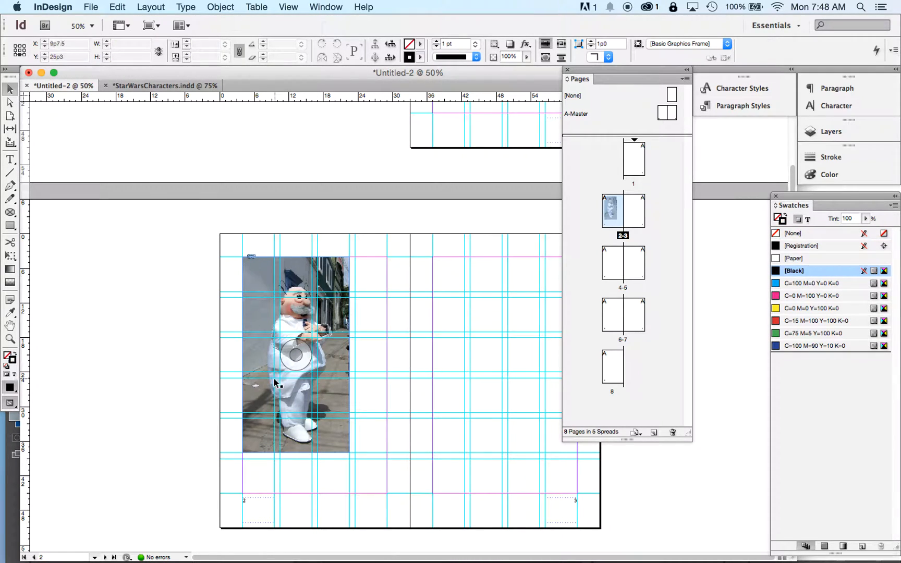
click(268, 398)
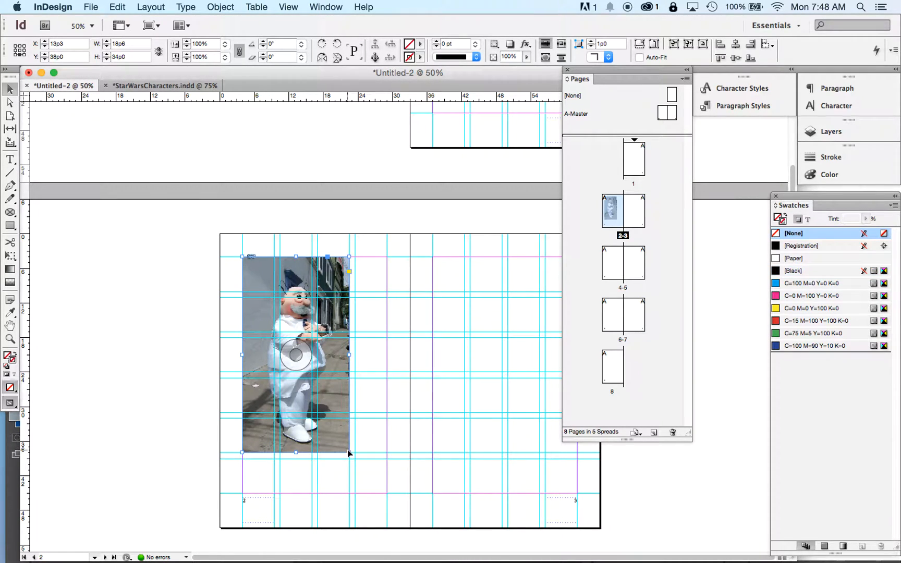
drag(348, 453, 387, 372)
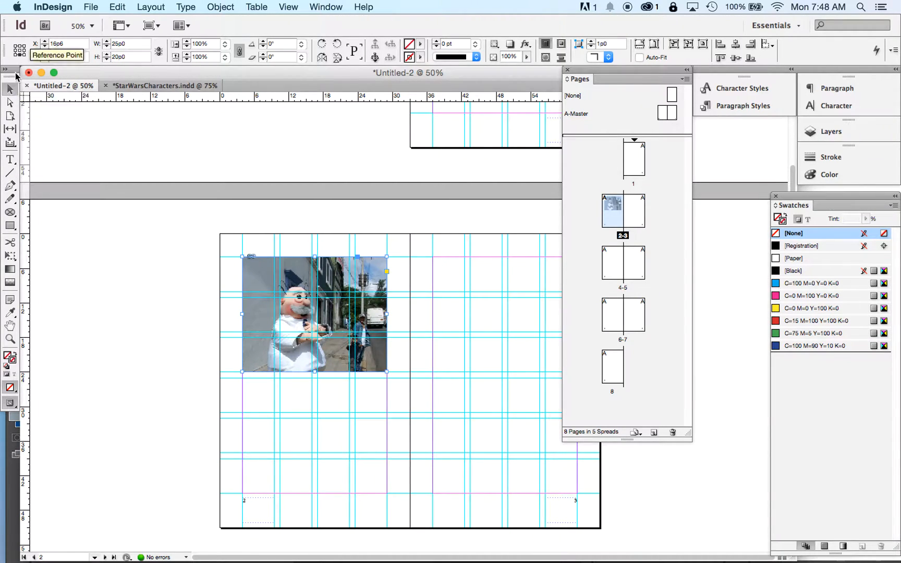
Fit the image content to its frame and set the scale to 12% both horizontally and vertically
click(9, 104)
click(338, 305)
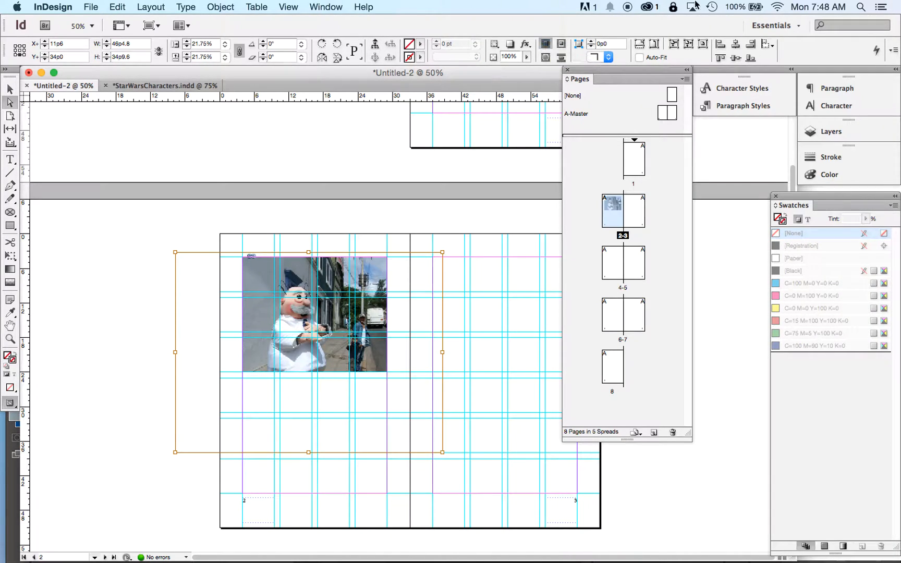
click(676, 45)
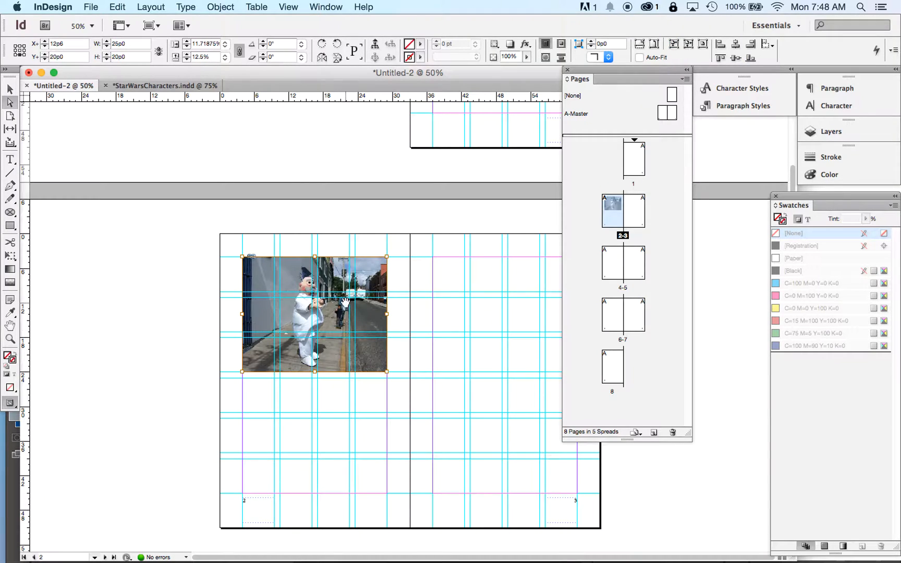
click(187, 45)
click(186, 41)
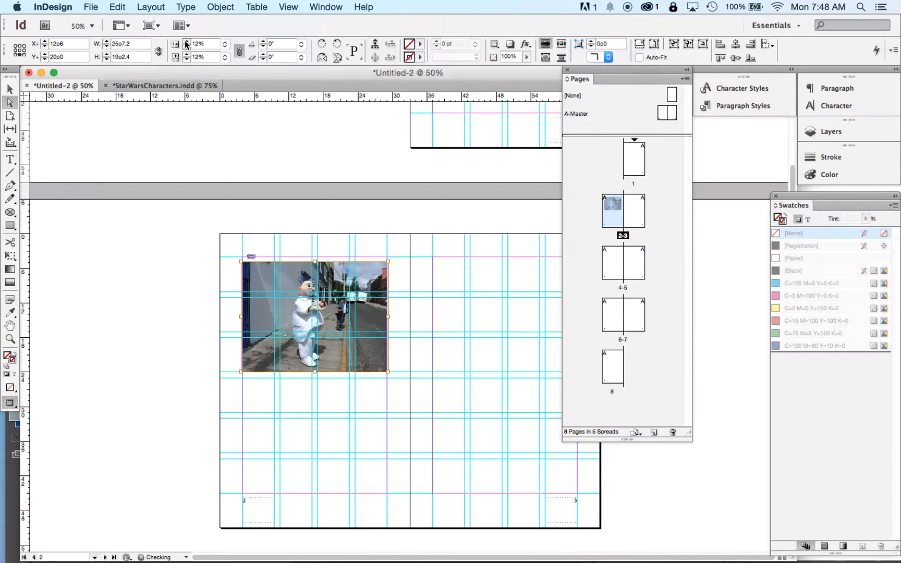
Align the image with the frame's upper-left corner and scale it down proportionally to the frame's 25p0 width
key(super+1)
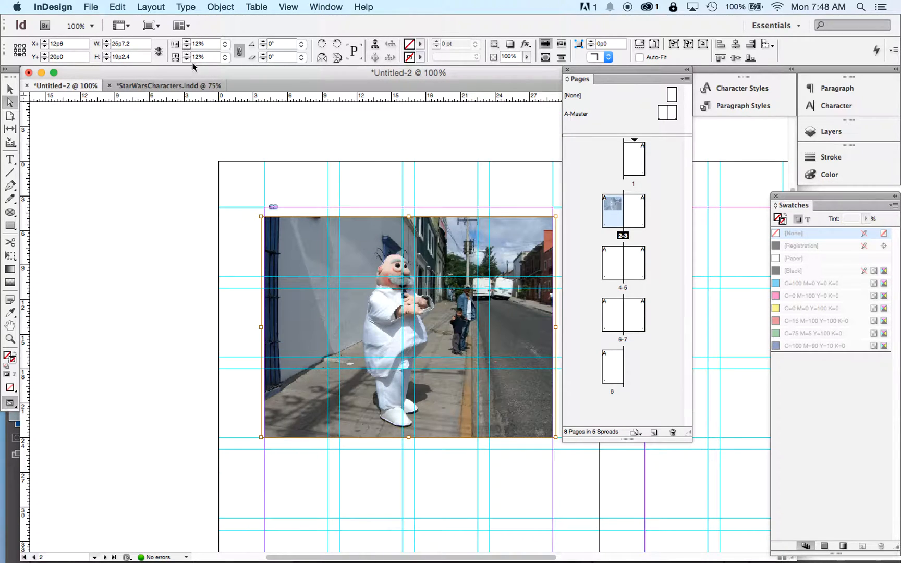
scroll(436, 280, right, 5)
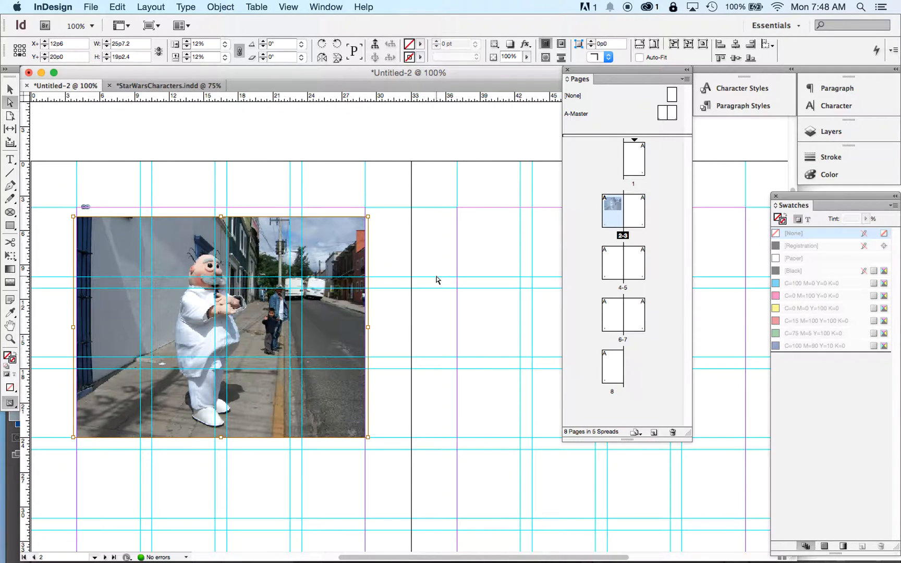
drag(175, 244, 181, 230)
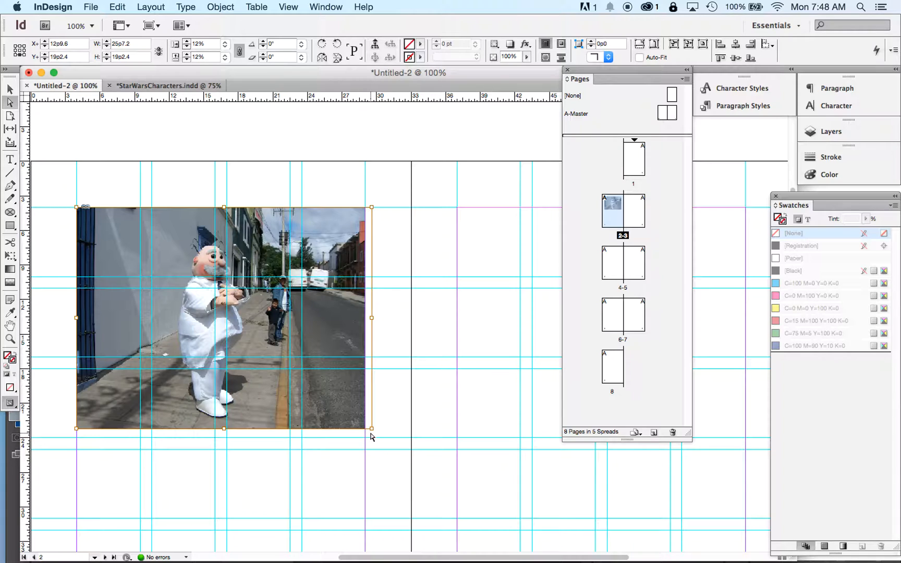
drag(370, 429, 365, 422)
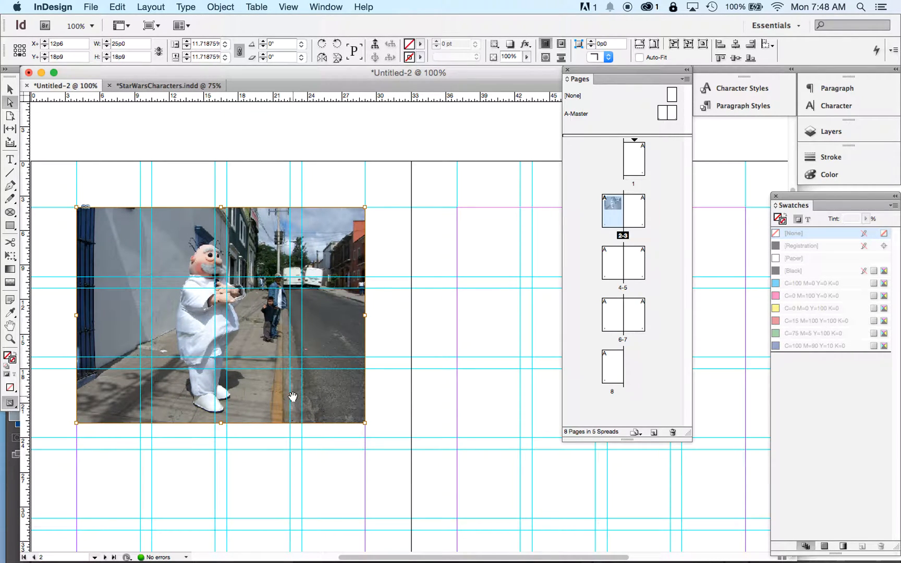
Set the image's horizontal and vertical scale to 11.72%
triple_click(204, 44)
text(11.72)
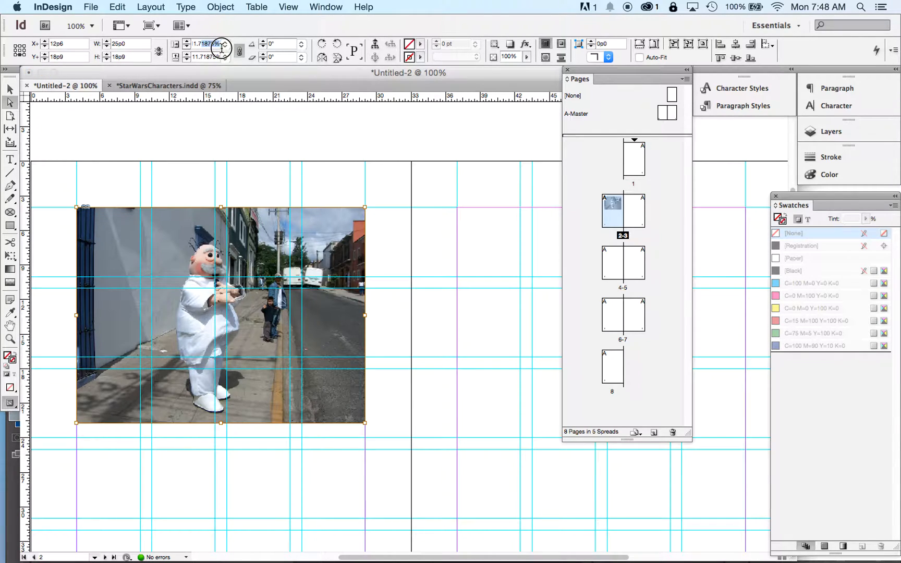
key(Return)
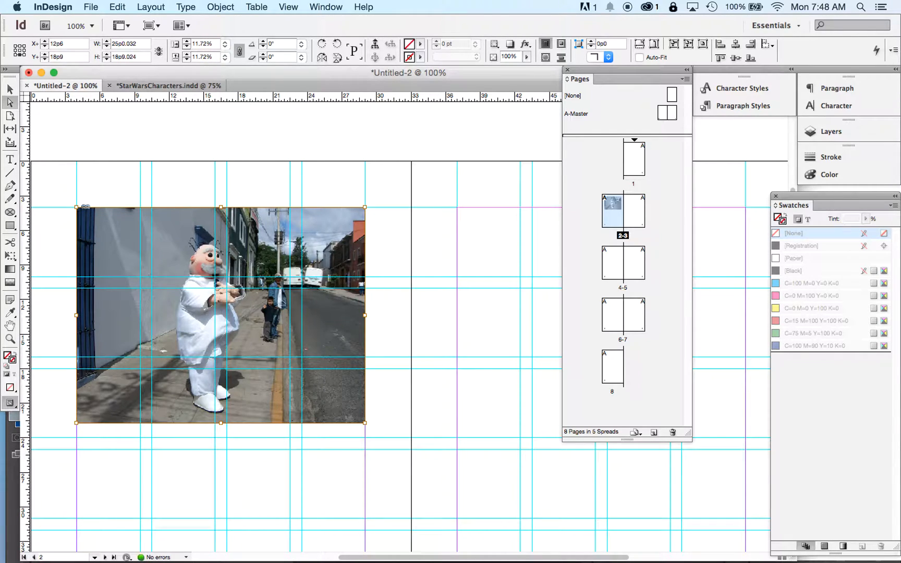
Deselect the image, hide the guides and examine how the picture sits in its frame and on the page
click(277, 200)
click(10, 89)
click(383, 412)
key(super+semicolon)
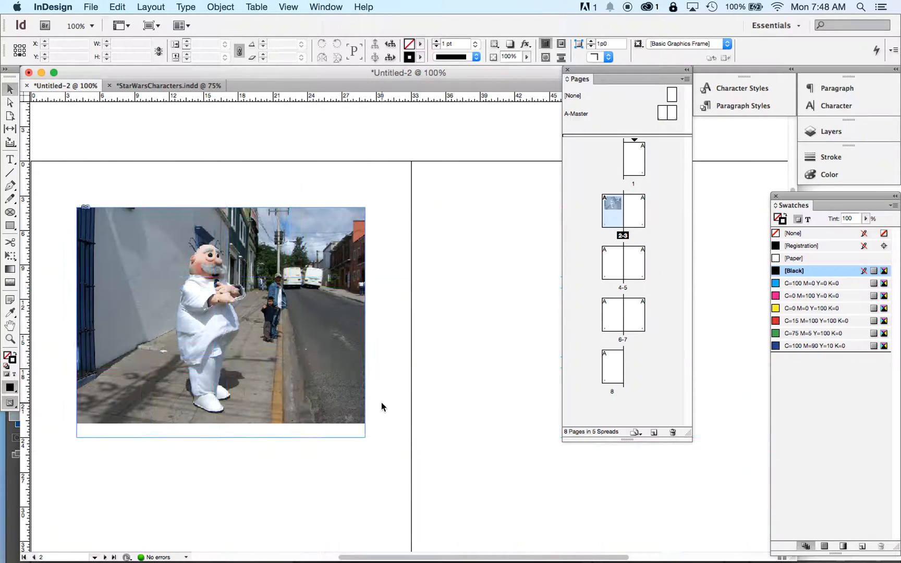
scroll(381, 402, left, 5)
scroll(380, 402, right, 5)
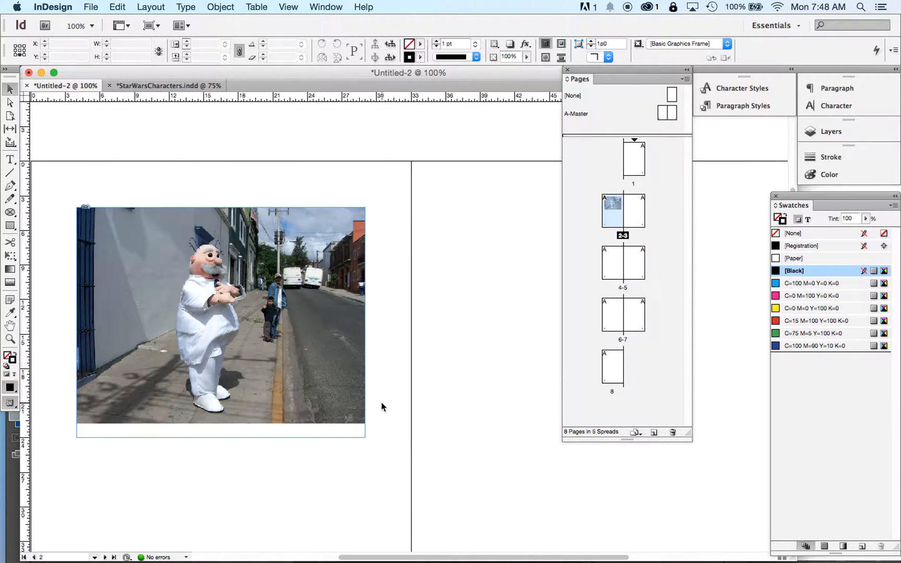
click(304, 371)
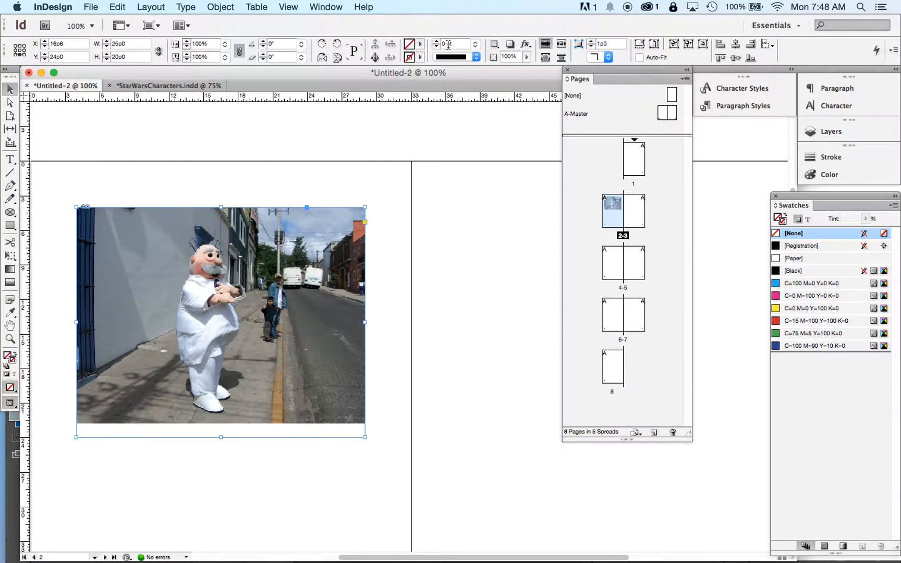
click(315, 533)
scroll(316, 533, down, 7)
scroll(316, 533, left, 2)
scroll(317, 537, up, 3)
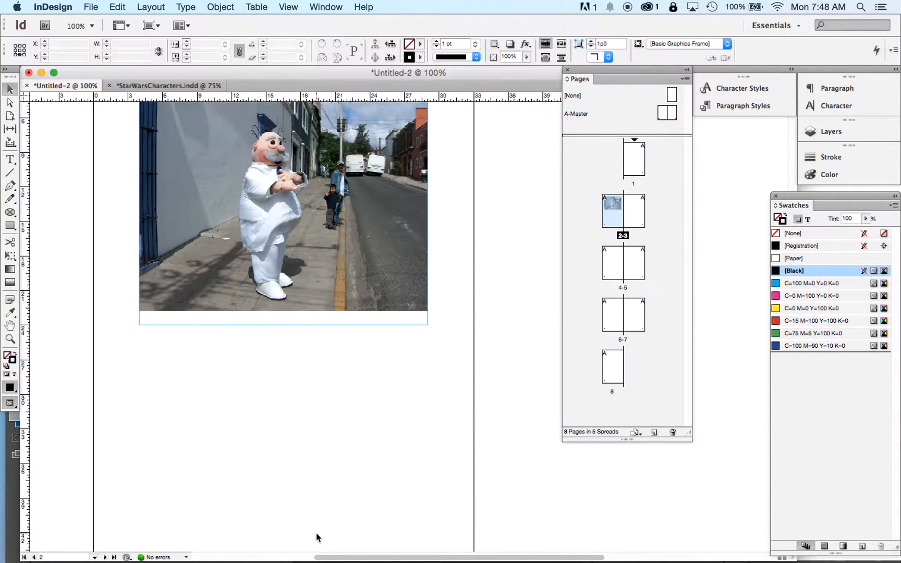
key(super+minus)
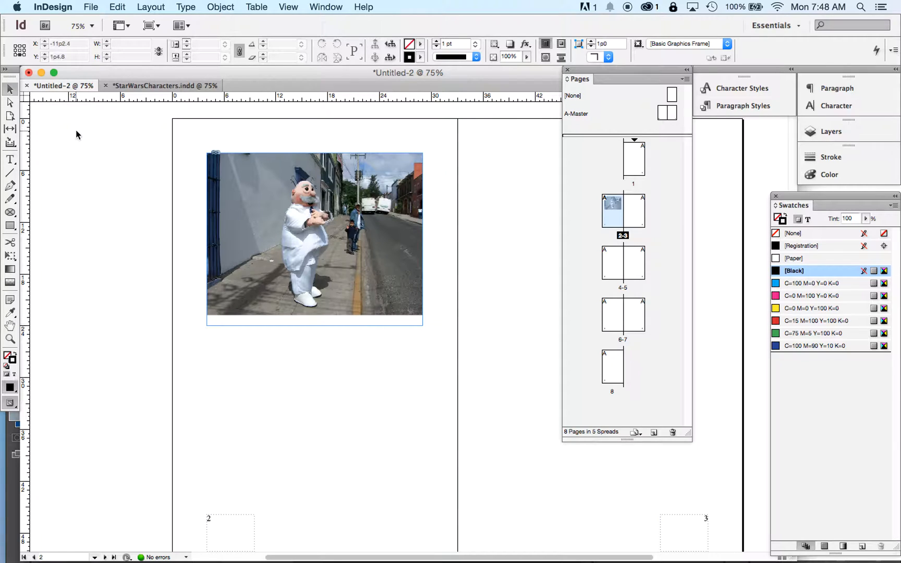
Show the guides and draw a text frame two grid columns wide and 6p0 high just below the picture frame
key(super+semicolon)
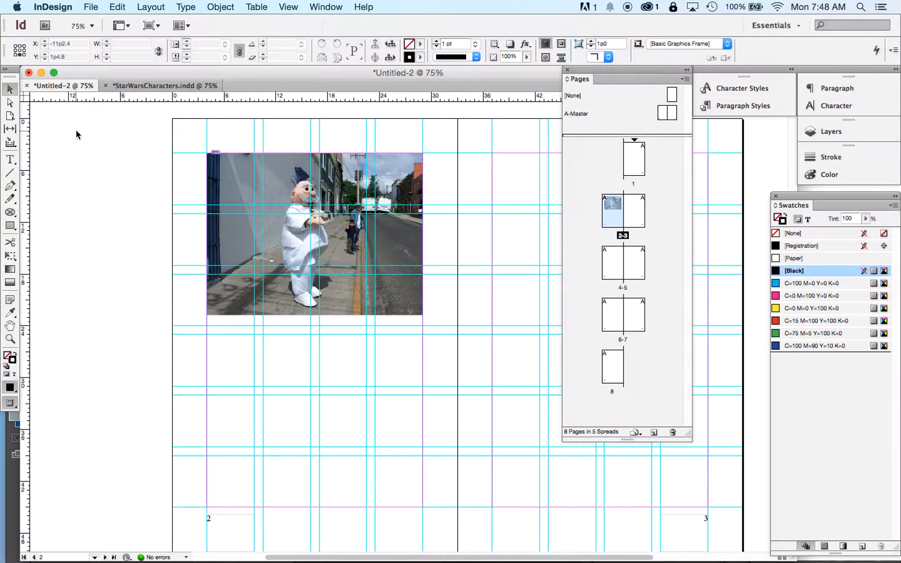
click(10, 159)
drag(207, 332, 311, 386)
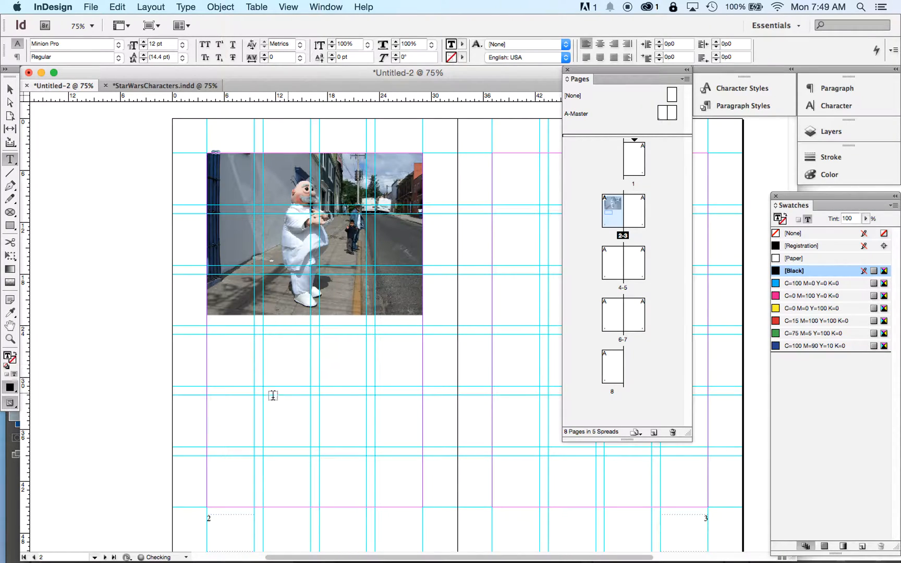
Hide the guides and enter the caption "Image 1: original image from camera." in the new text frame
click(10, 160)
drag(9, 163, 56, 159)
click(223, 344)
key(super+semicolon)
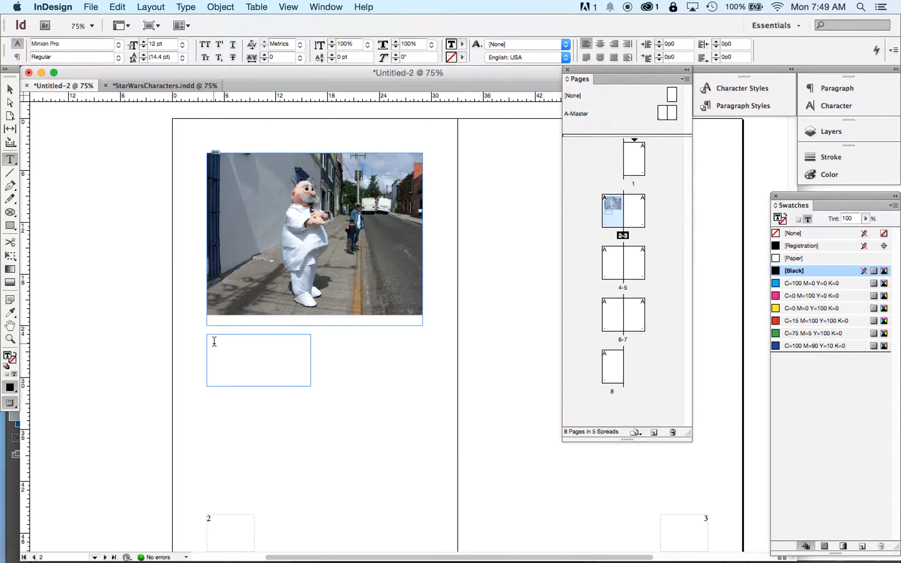
click(214, 342)
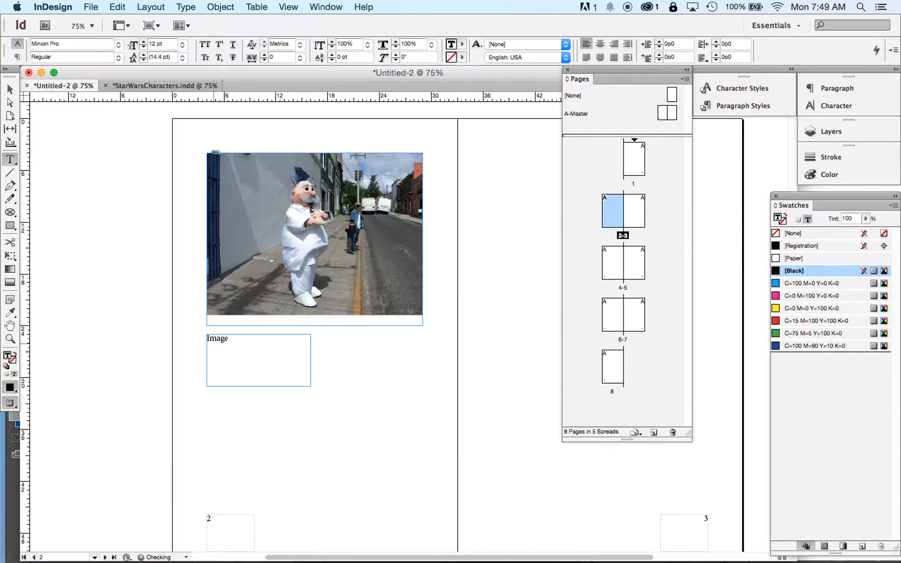
text(Image 1:)
text(original image from camera.)
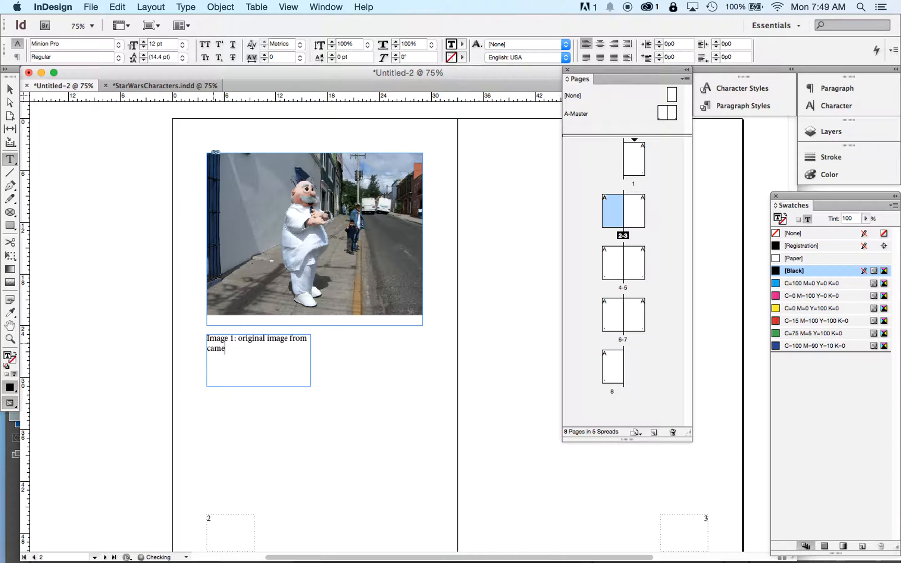
Set the caption text to 11 pt, show the guides and widen the caption frame to 18p6
triple_click(236, 339)
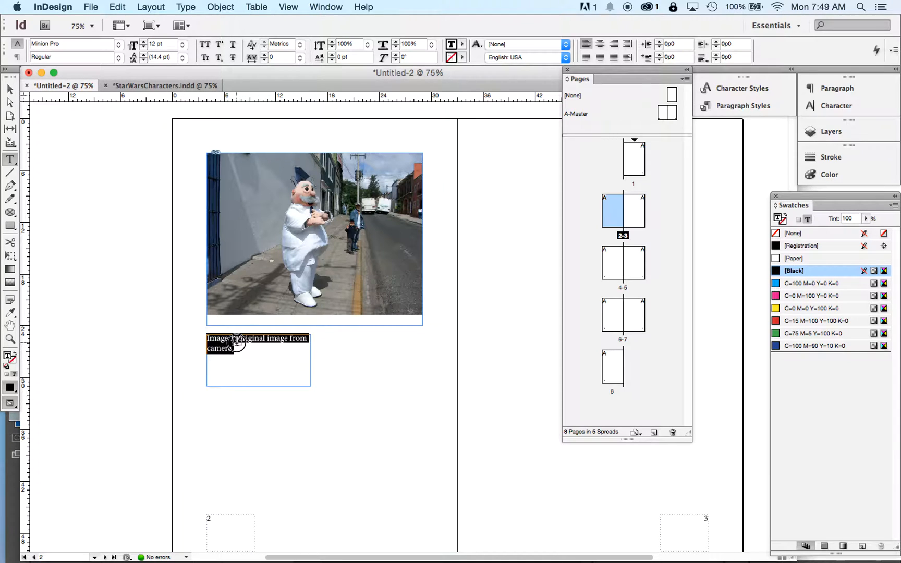
click(144, 48)
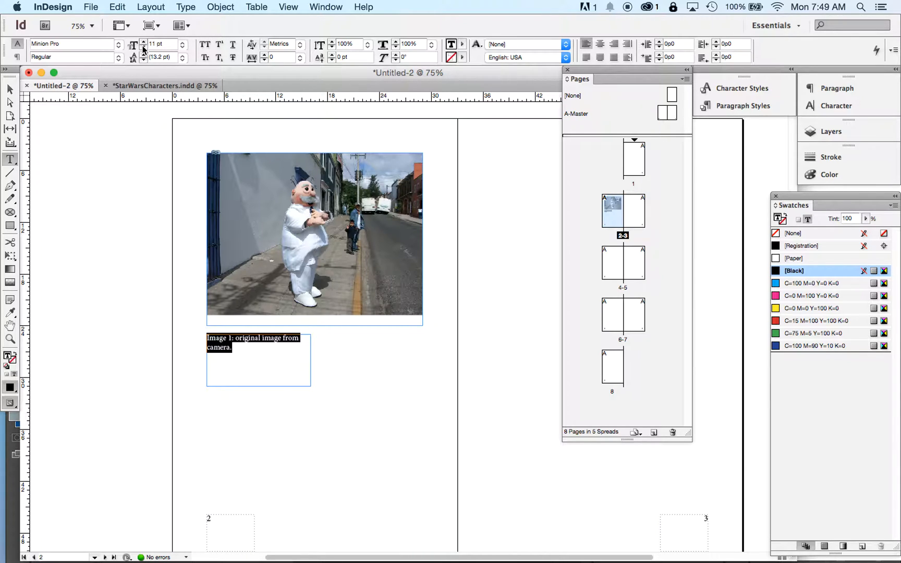
key(super+semicolon)
click(10, 89)
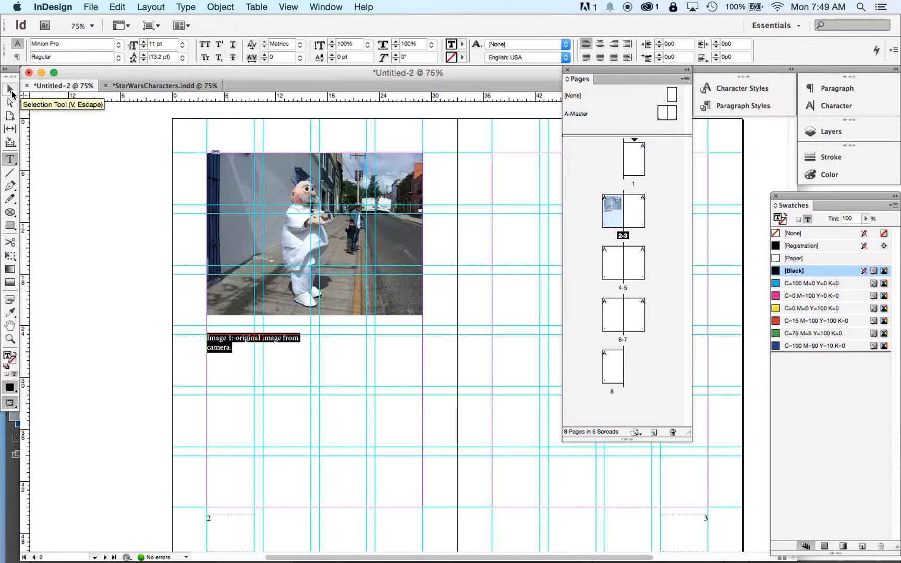
drag(310, 362, 368, 360)
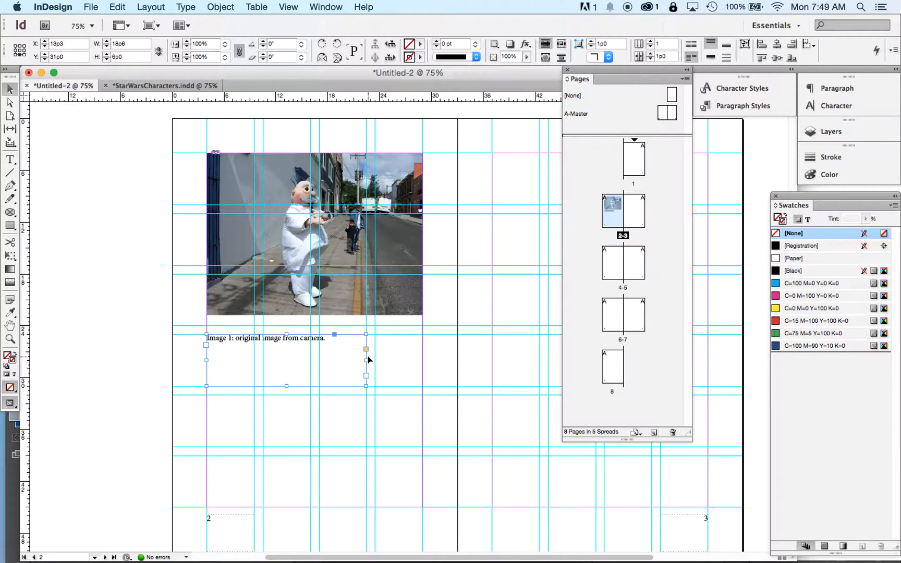
Set the caption's leading to 14 pt and deselect the text
click(110, 330)
key(super+equal)
key(super+equal)
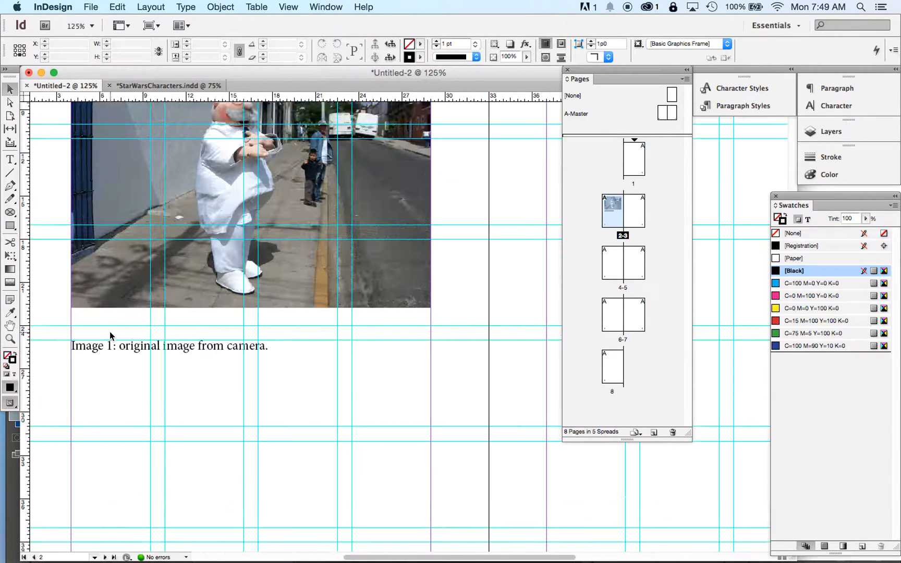
scroll(110, 334, up, 3)
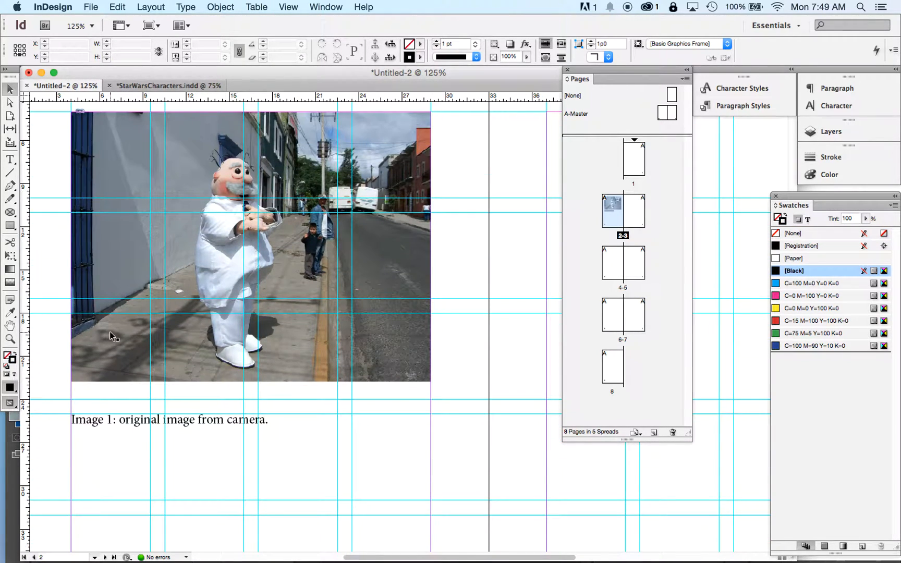
scroll(110, 331, down, 2)
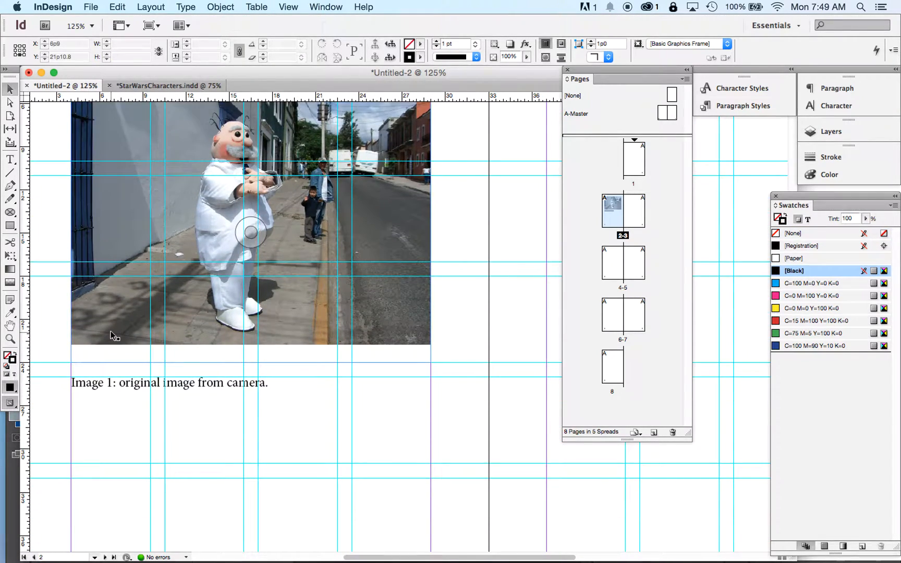
click(9, 160)
triple_click(126, 385)
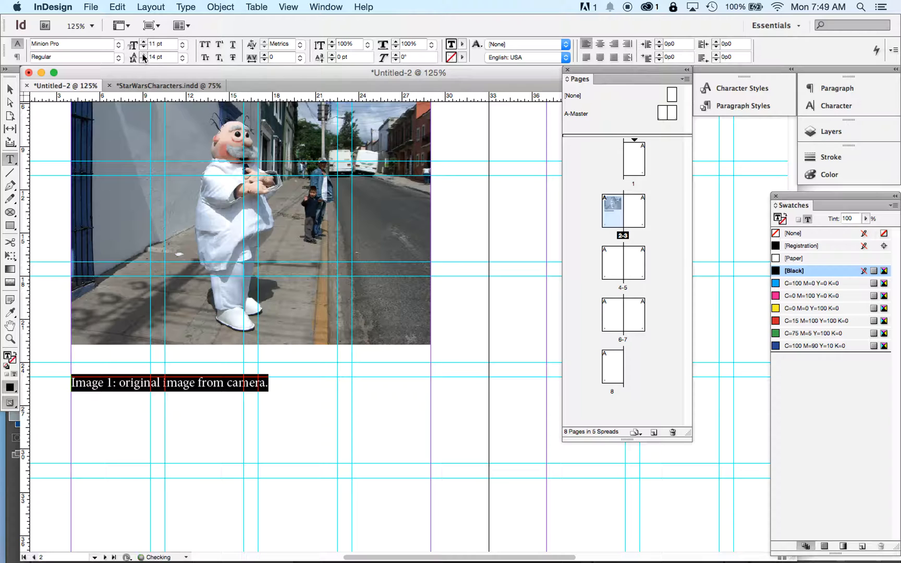
click(9, 89)
click(45, 371)
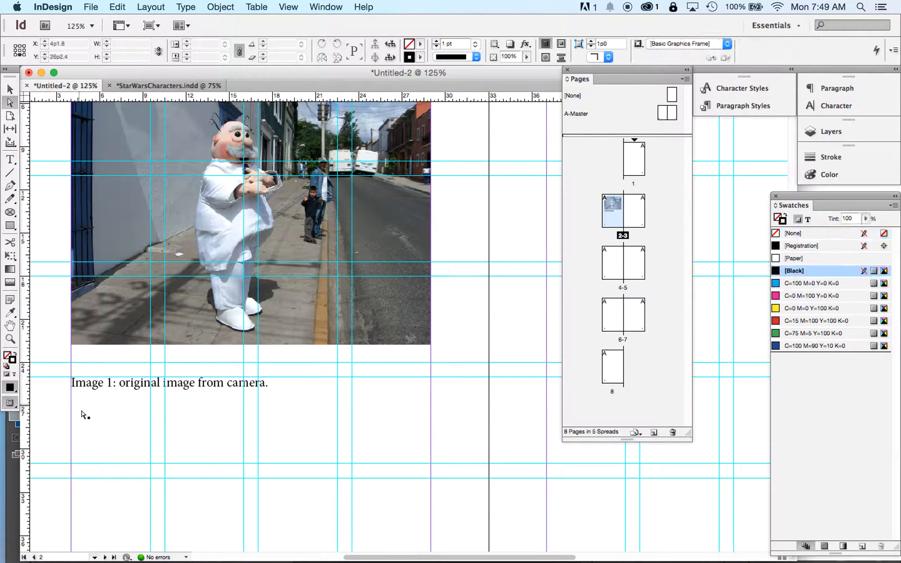
Hide the guides and remove the period at the end of the caption
key(super+1)
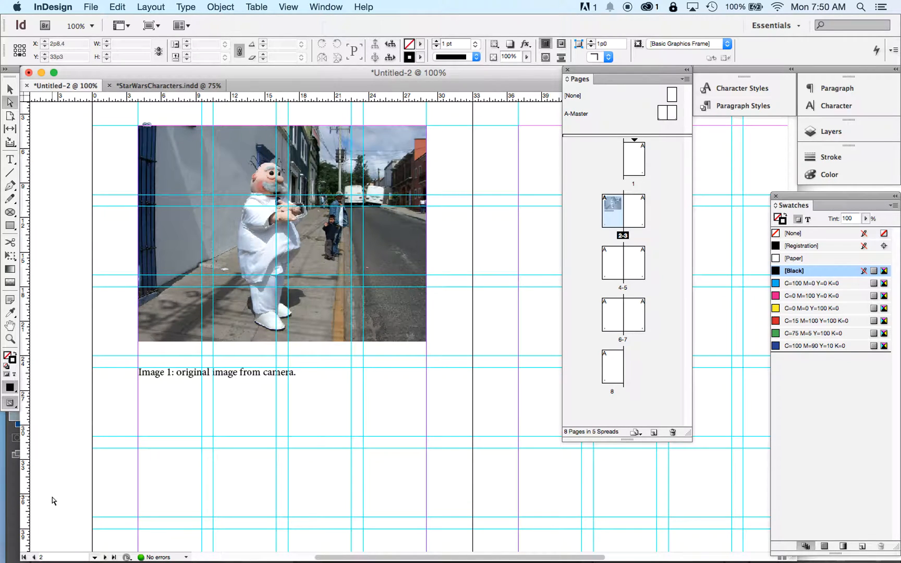
key(super+semicolon)
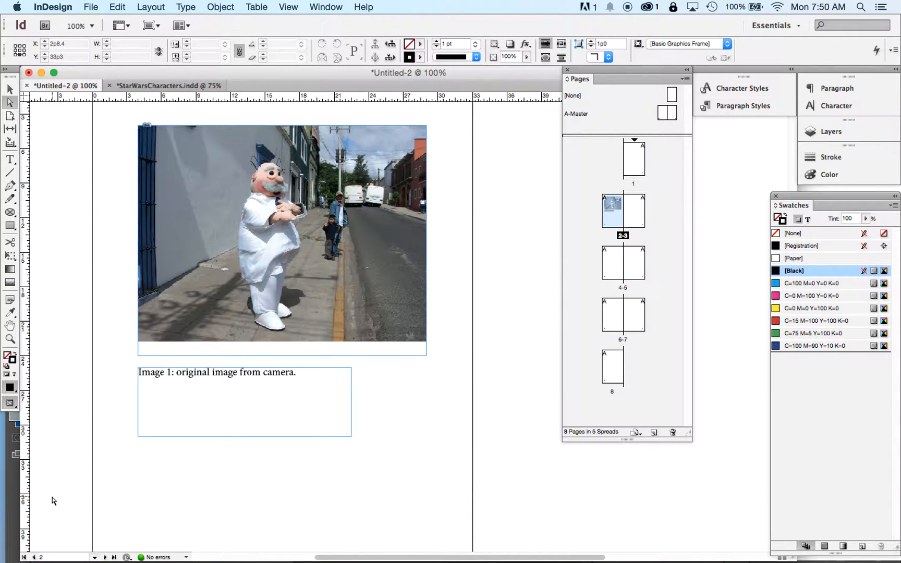
click(10, 159)
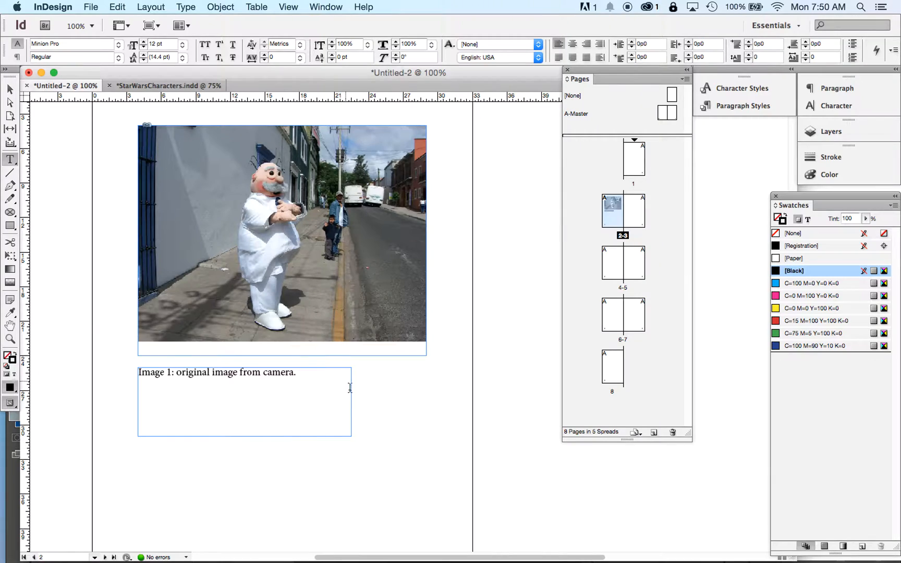
click(297, 374)
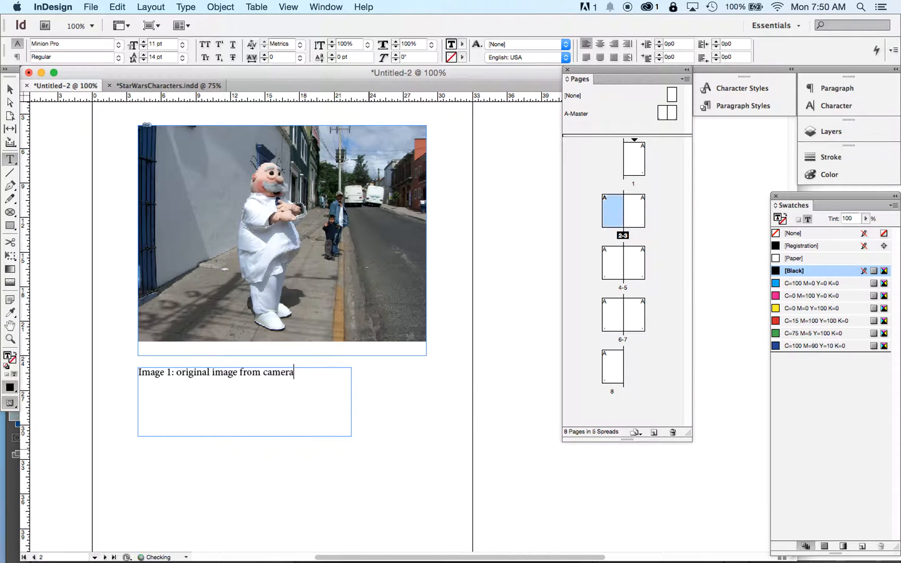
Extend the caption on page 2 to read "Image 1: original image from camera, no image processing."
text(no procession)
key(BackSpace)
key(BackSpace)
text(ing)
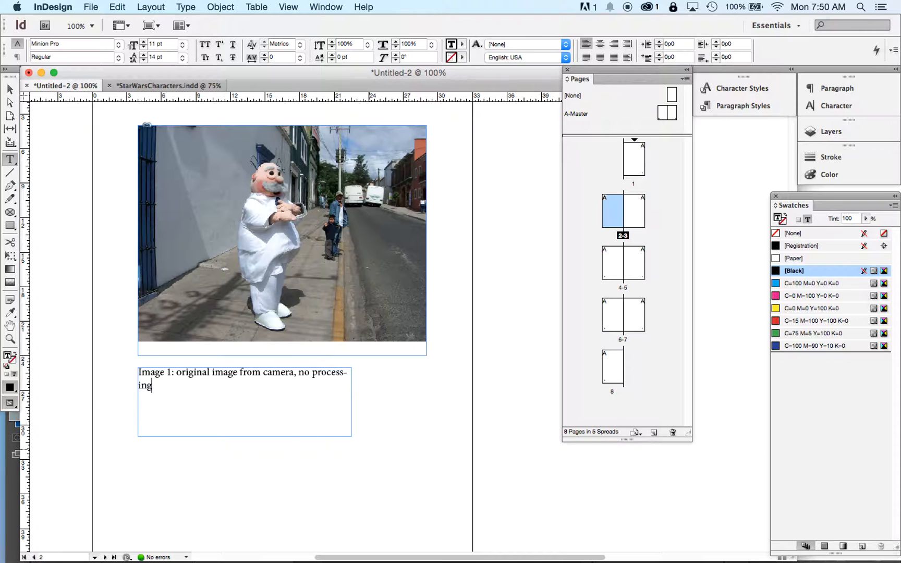
click(311, 371)
text(image)
key(Down)
text(.)
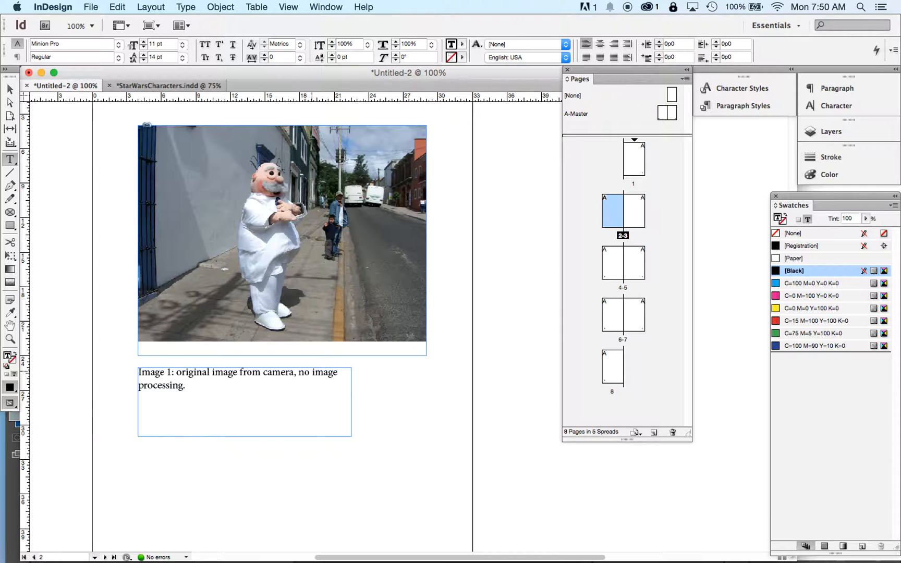
Show the guides, resize the caption frame to 12p0 wide along the grid, and hide the guides again
key(super+semicolon)
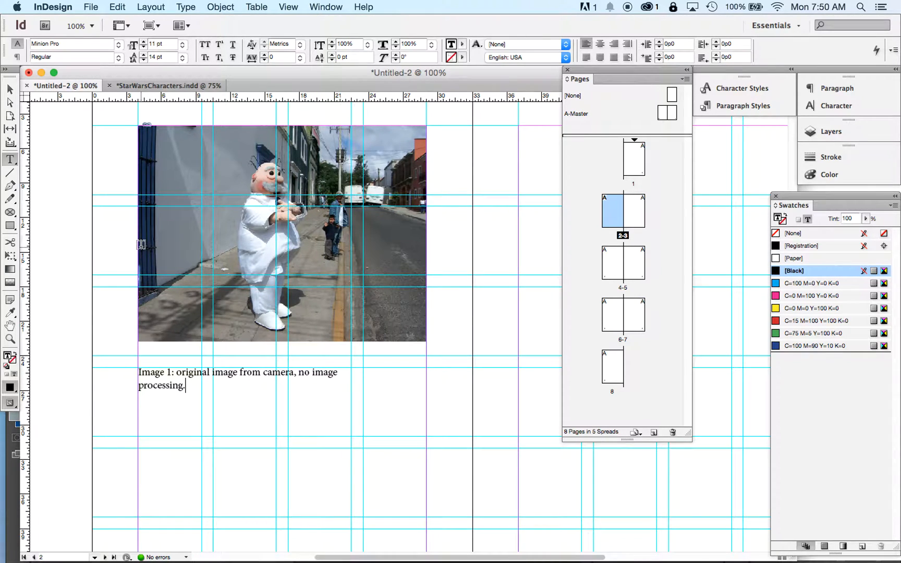
click(10, 89)
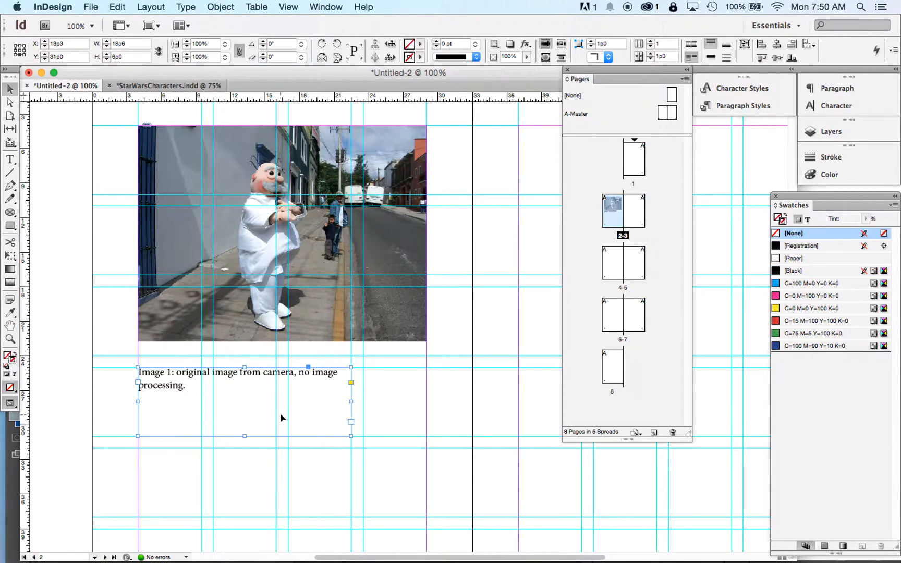
drag(351, 402, 282, 406)
key(super+z)
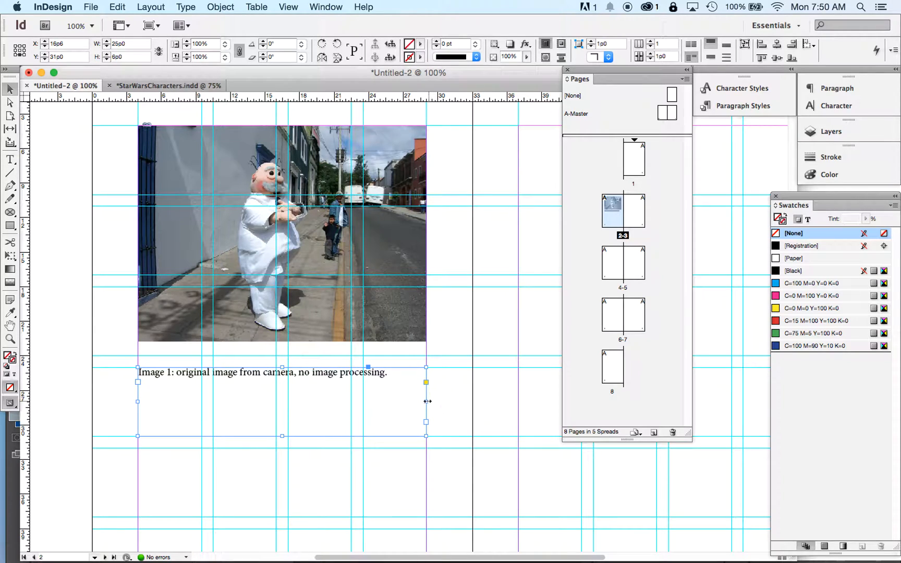
drag(426, 402, 275, 402)
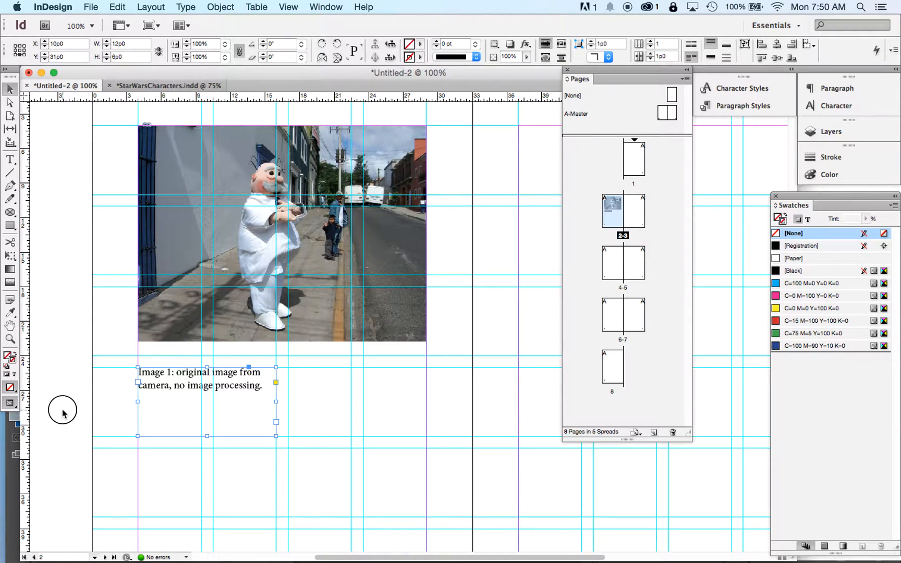
click(92, 438)
key(super+minus)
key(super+minus)
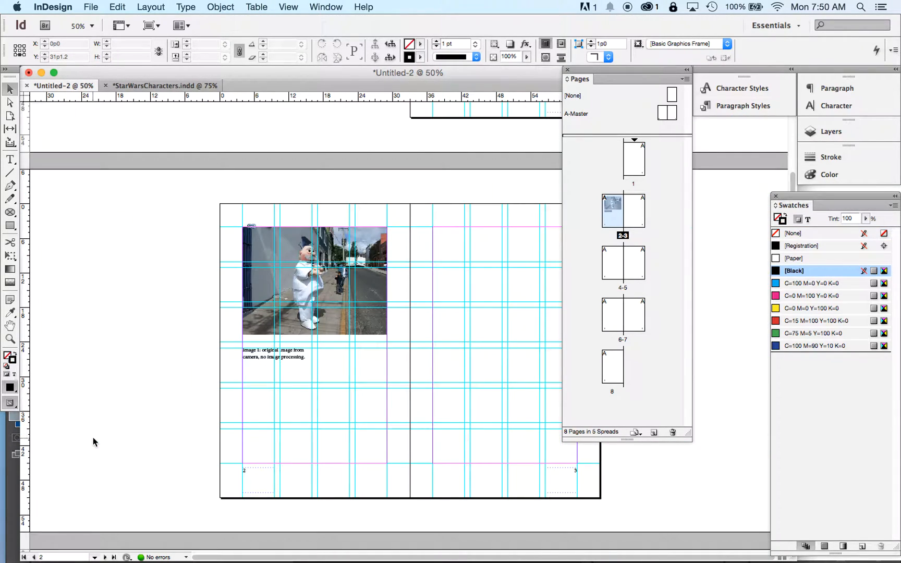
key(super+semicolon)
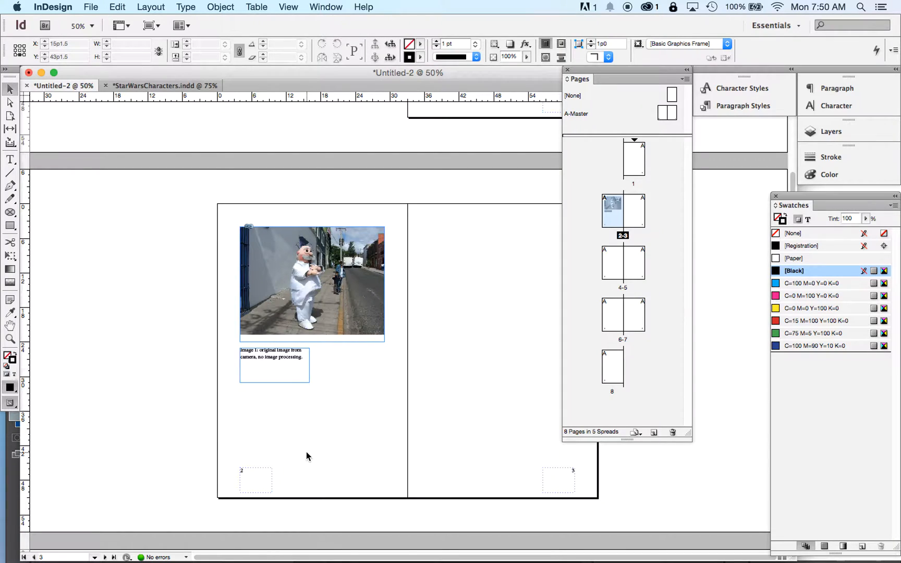
Select the placed photo on page 2, display its link information and enlarge the details area to examine all its properties
scroll(306, 451, down, 2)
scroll(366, 410, up, 4)
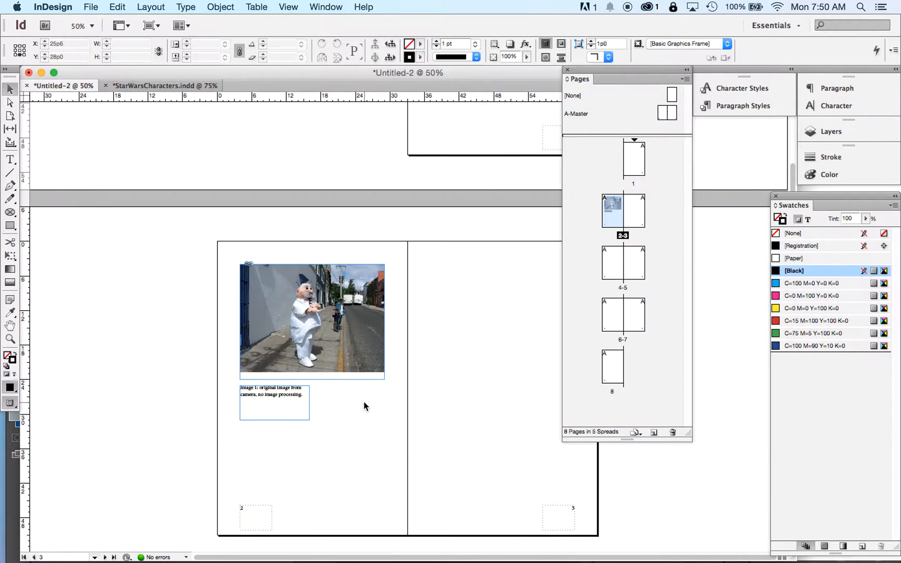
key(super+equal)
key(super+equal)
key(super+equal)
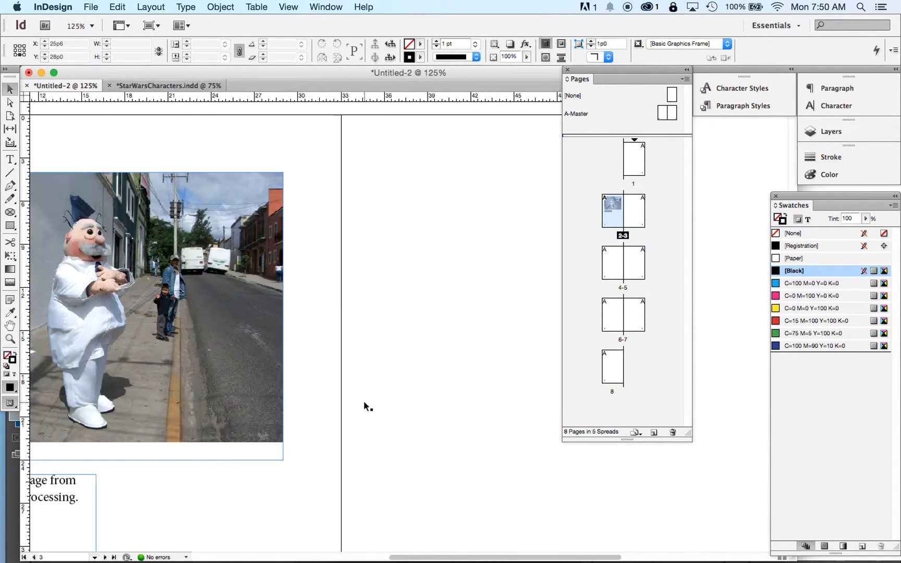
scroll(363, 401, left, 5)
scroll(363, 401, down, 1)
click(10, 102)
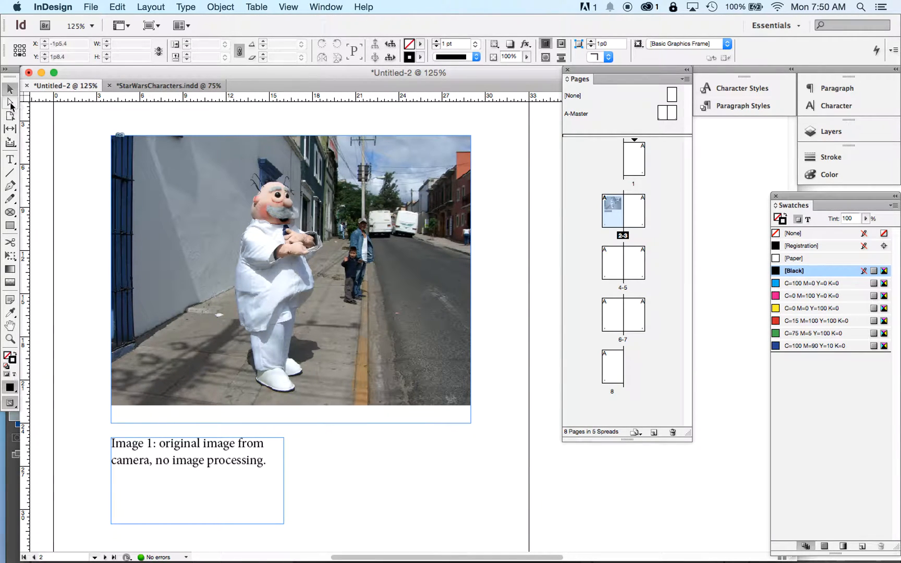
click(154, 201)
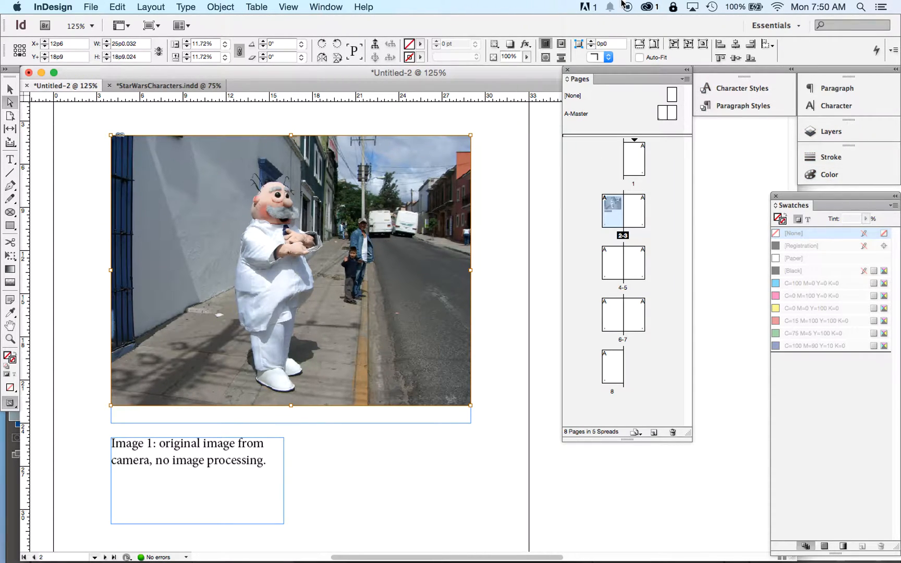
click(325, 6)
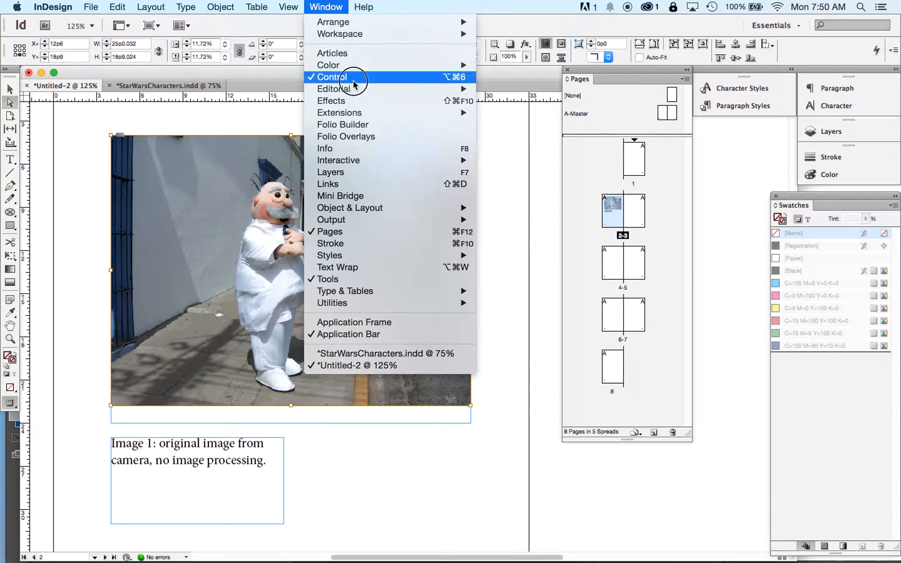
click(360, 184)
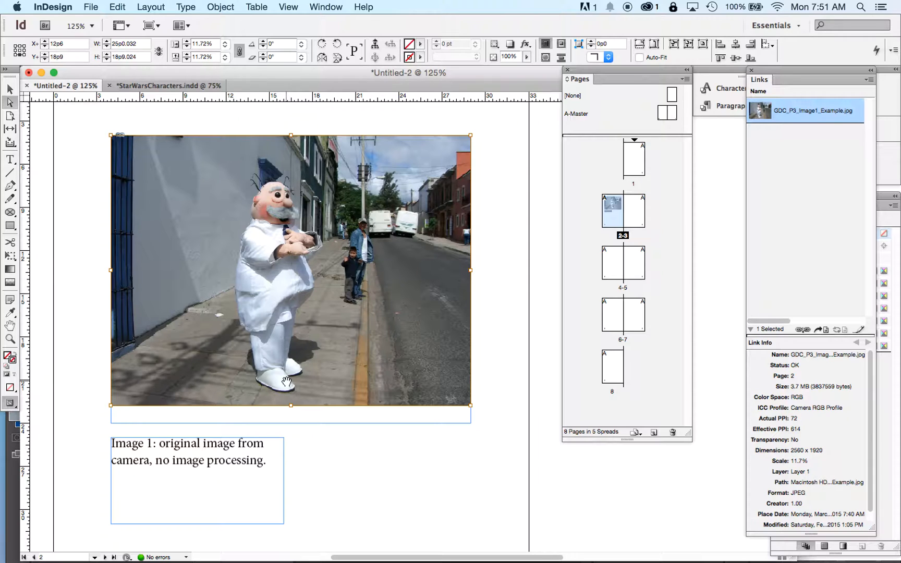
drag(815, 334, 819, 219)
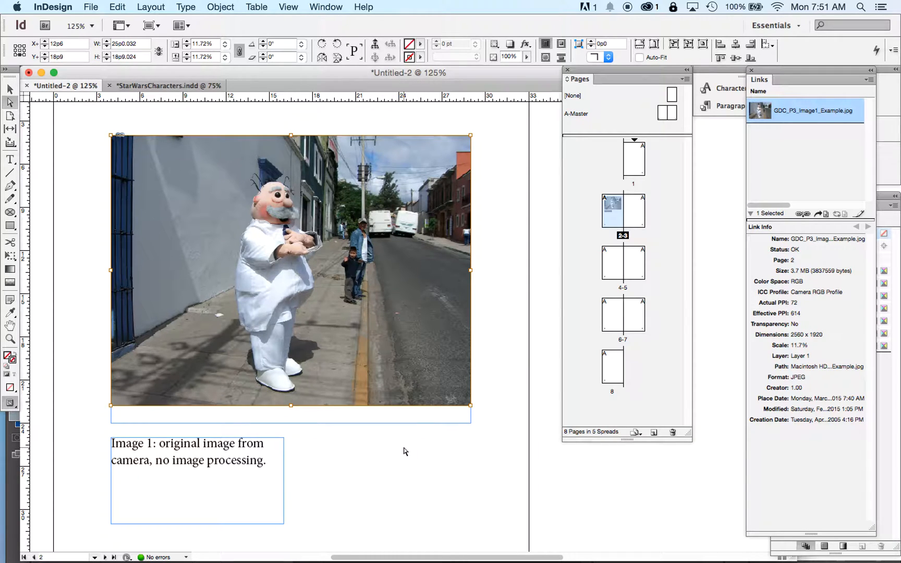
Show the guides on the page 2–3 spread and move the Pages panel clear of page 3
key(super+minus)
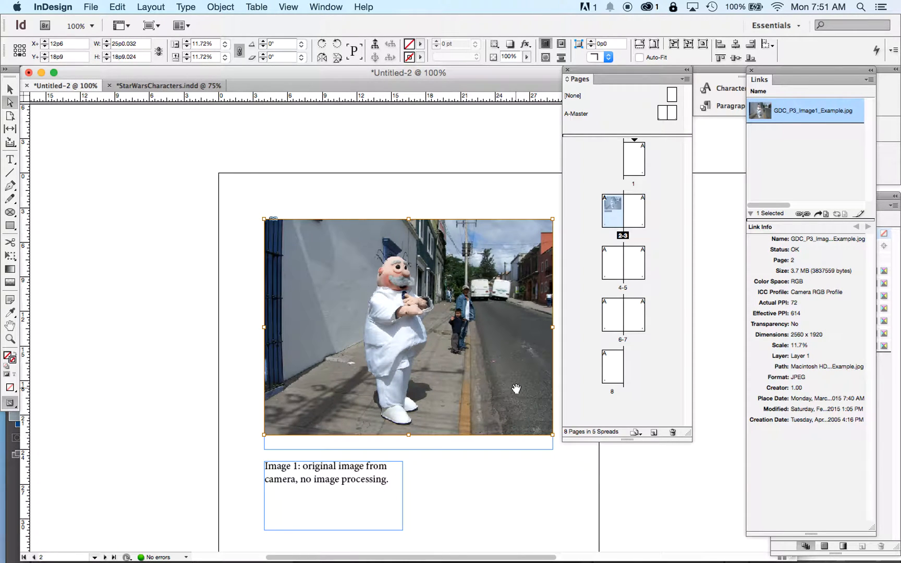
scroll(516, 388, right, 5)
scroll(516, 389, down, 2)
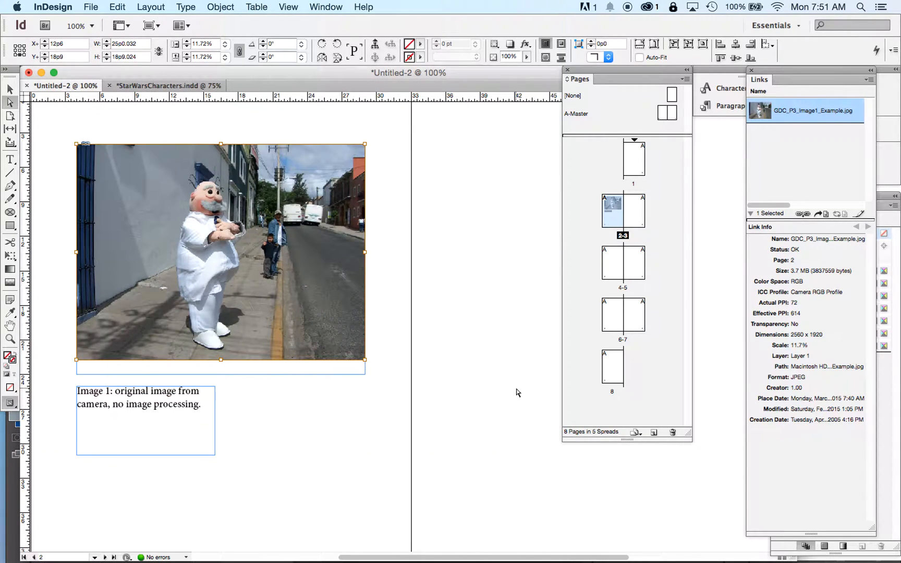
key(super+minus)
scroll(516, 392, right, 5)
scroll(516, 392, down, 1)
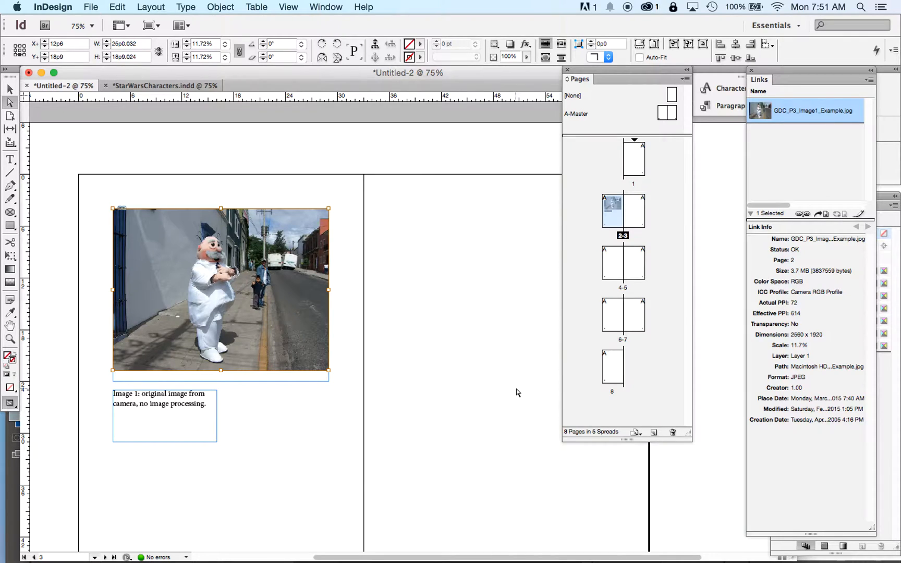
key(super+semicolon)
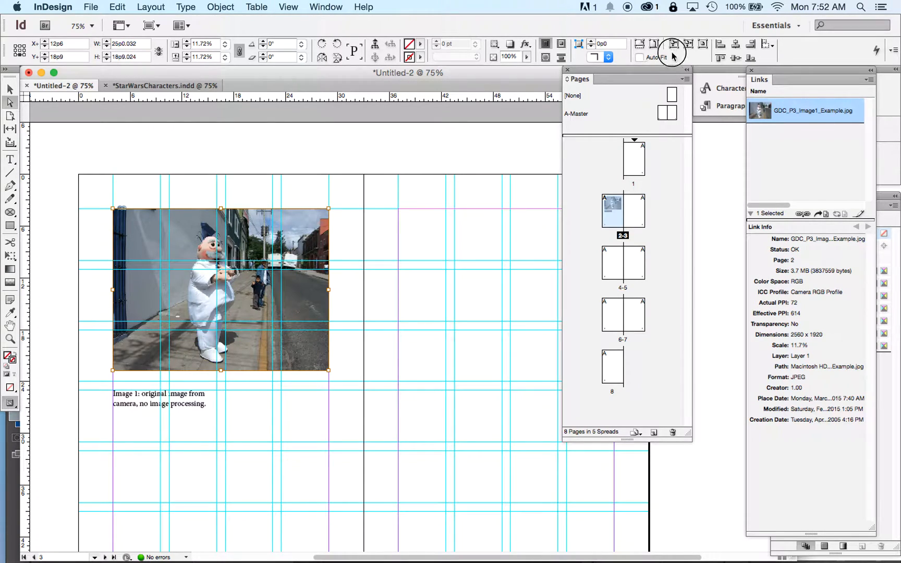
drag(649, 77, 703, 24)
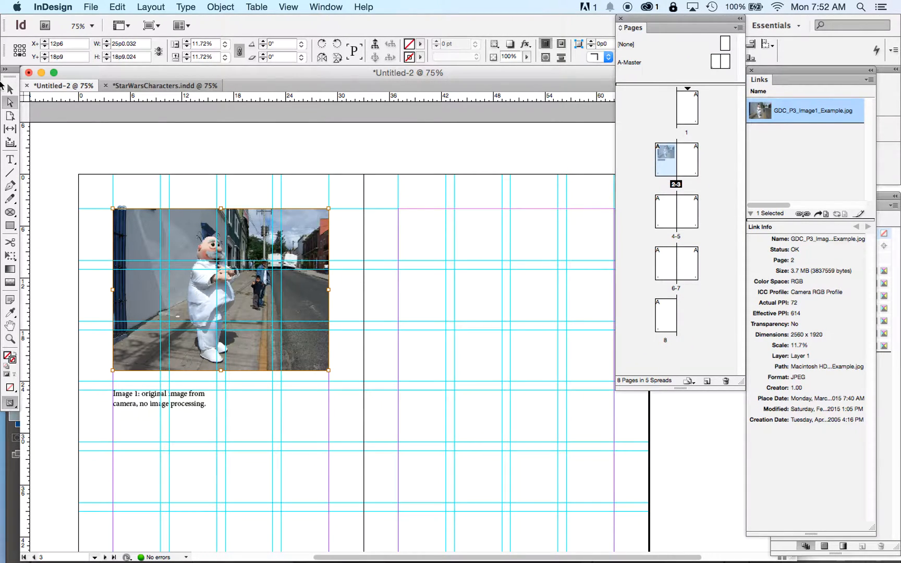
Select the page 2 picture frame together with its caption frame
click(10, 89)
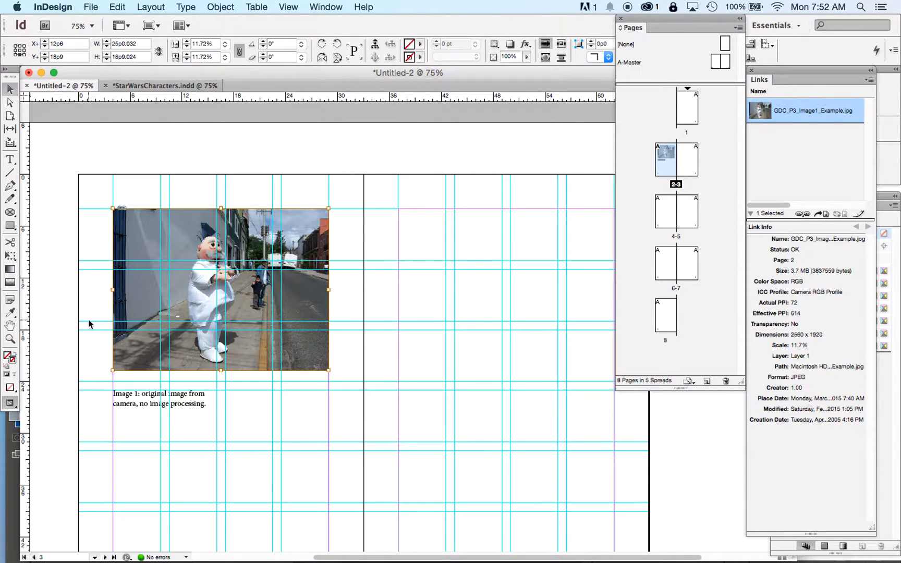
click(135, 295)
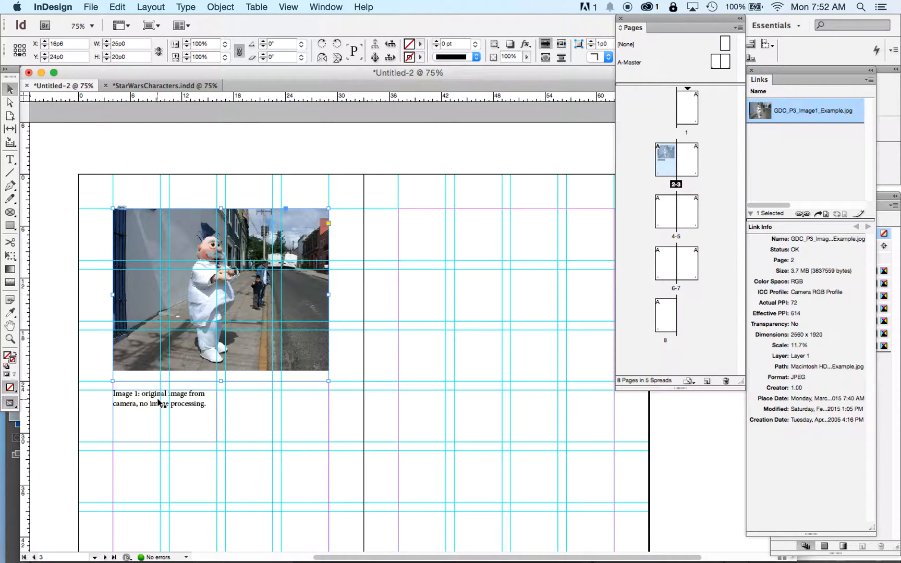
shift+click(140, 407)
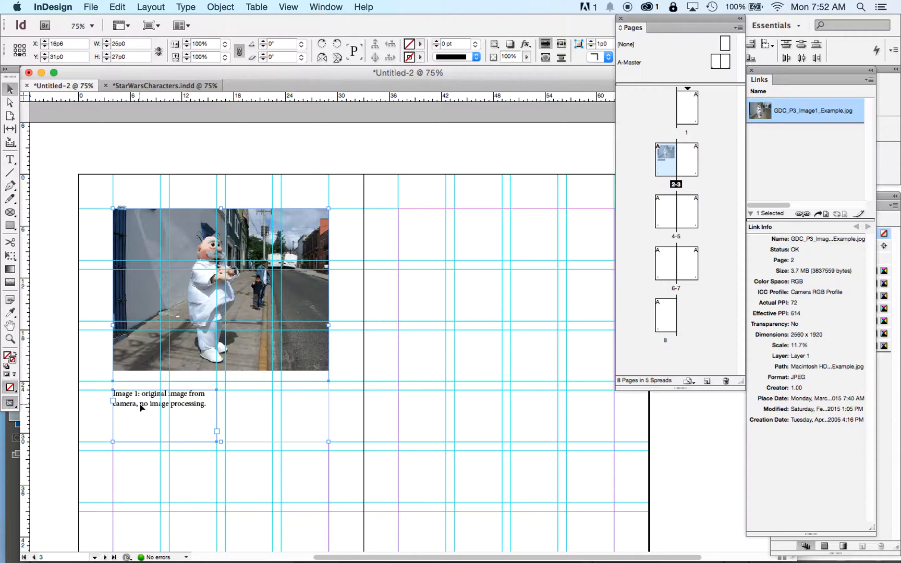
scroll(177, 379, down, 3)
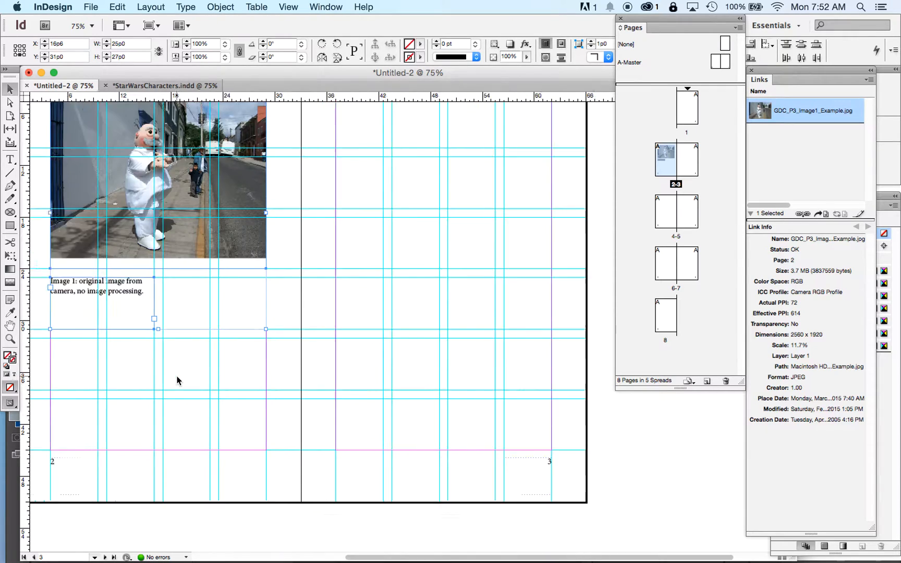
scroll(177, 379, up, 2)
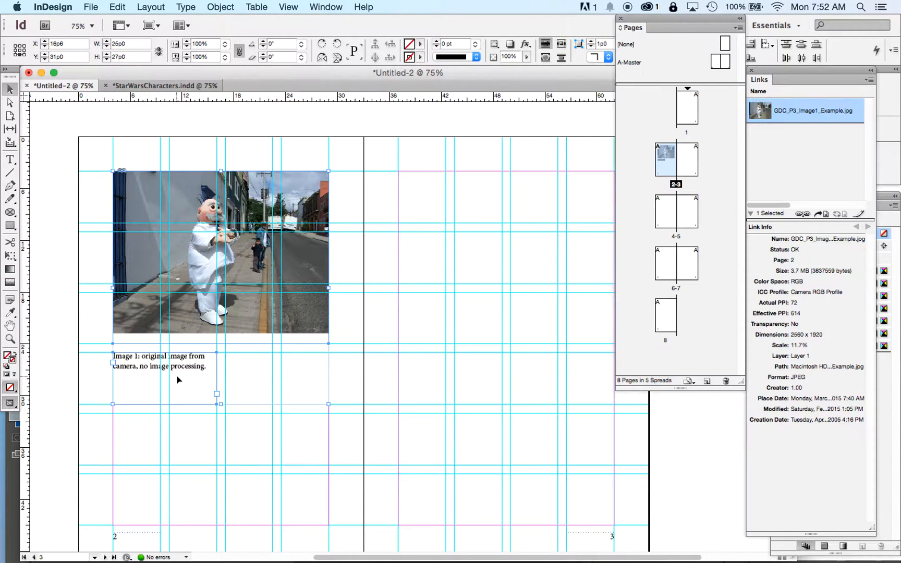
scroll(174, 382, right, 2)
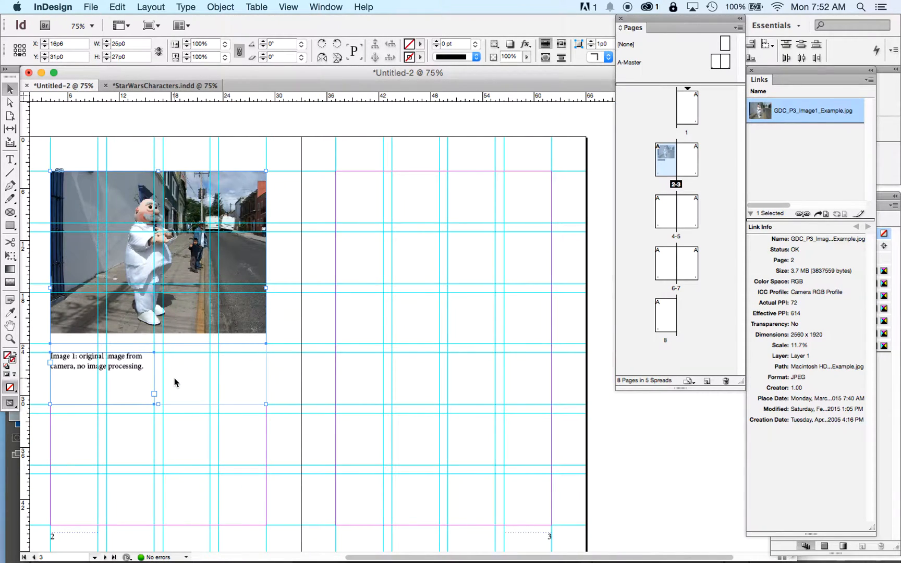
scroll(175, 382, left, 2)
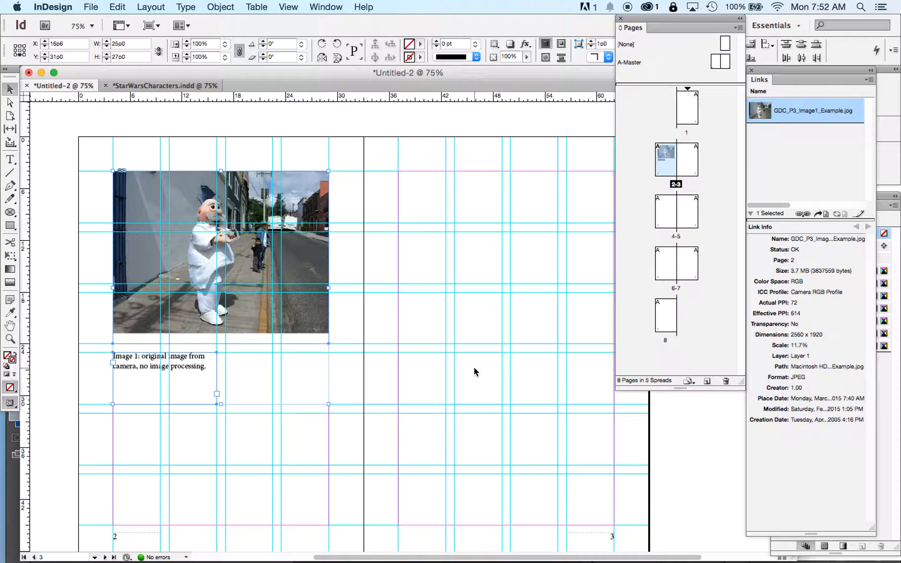
scroll(474, 372, right, 2)
scroll(473, 372, down, 1)
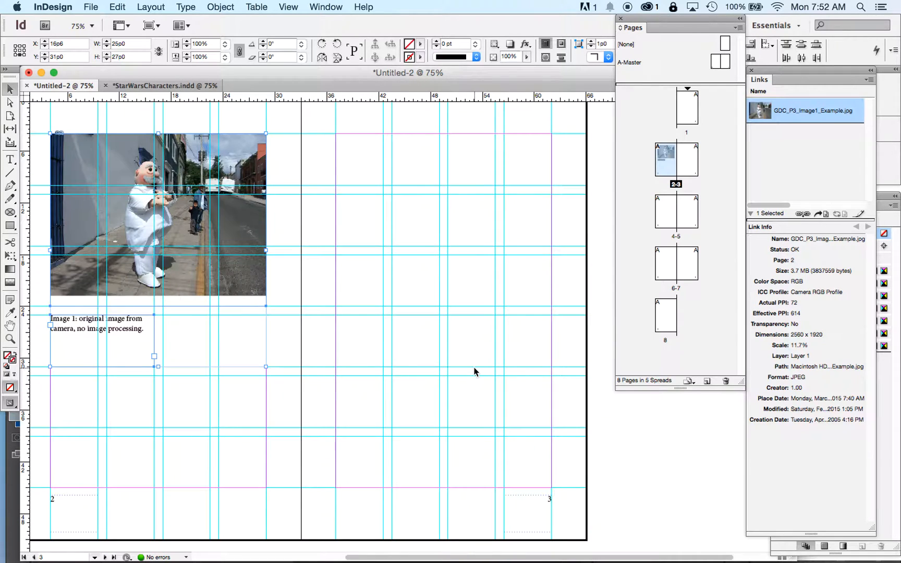
scroll(474, 372, left, 2)
scroll(473, 371, right, 2)
scroll(474, 371, left, 2)
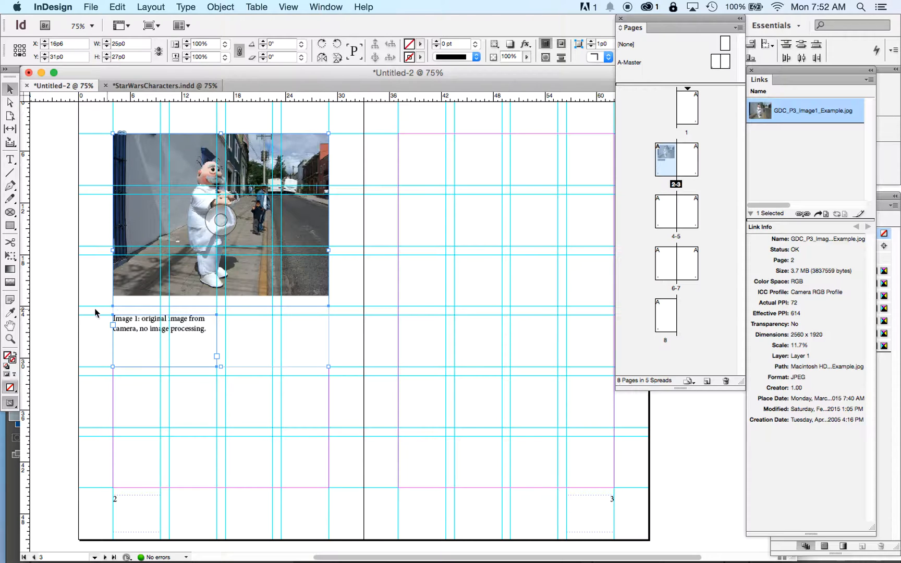
Duplicate the picture frame and caption from page 2 to the matching grid position on page 3 and deselect the copies
click(54, 301)
drag(99, 214, 263, 373)
drag(193, 155, 477, 162)
scroll(504, 319, right, 5)
scroll(504, 319, left, 3)
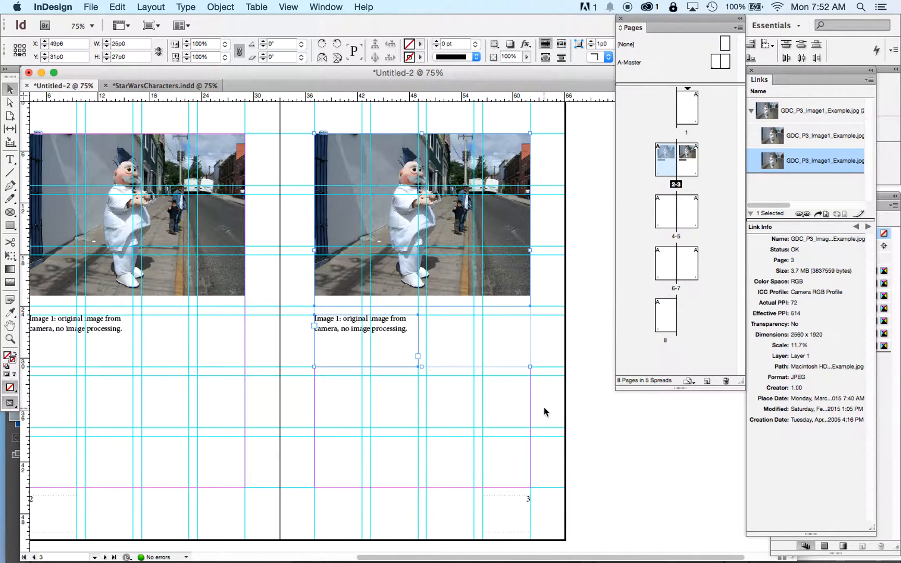
click(604, 429)
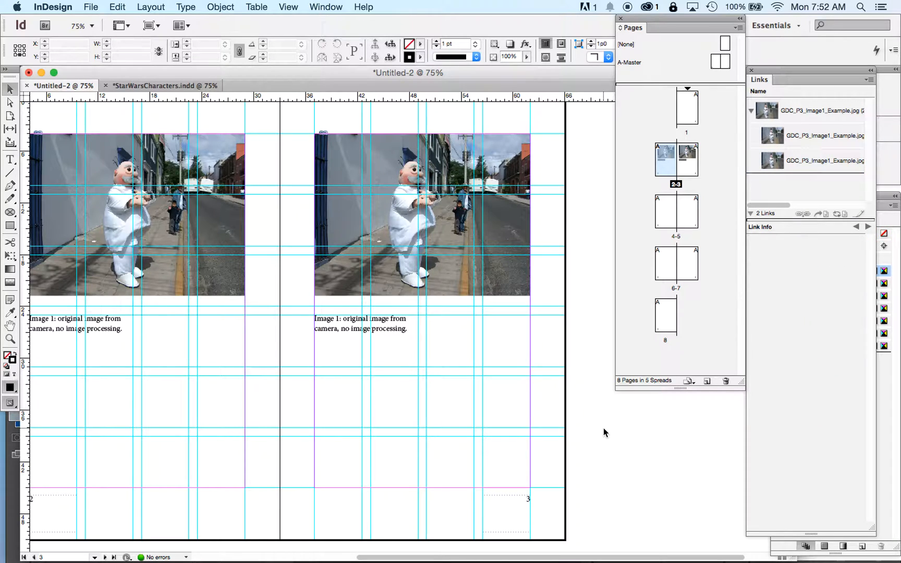
Replace the photo in the page 3 picture frame with GDC_P3_Image2_Example.jpg from the Project 3 Photos folder and deselect it
click(386, 215)
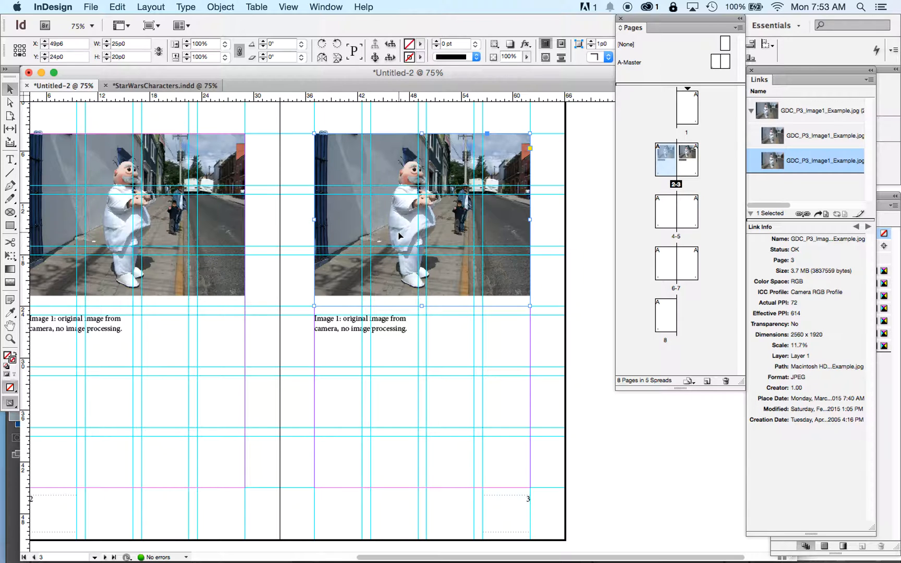
click(93, 6)
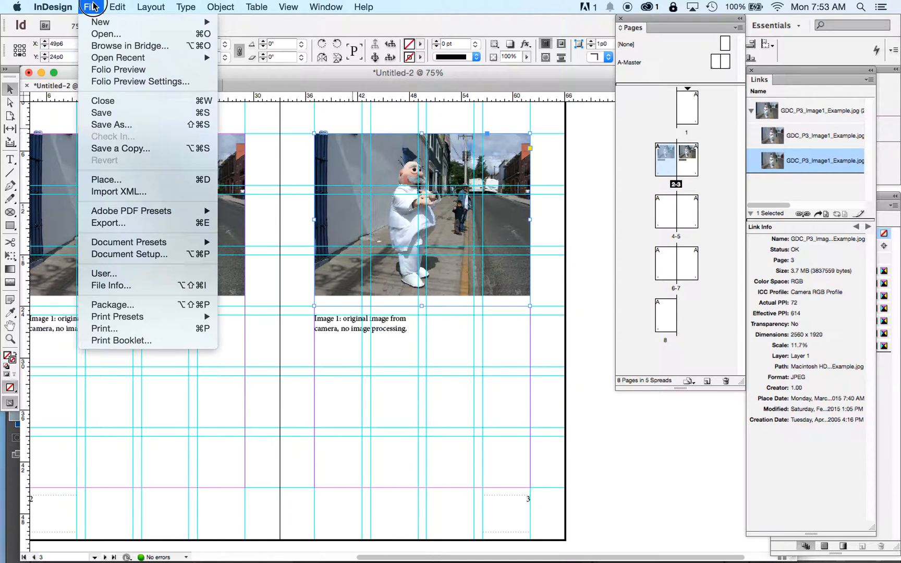
click(114, 183)
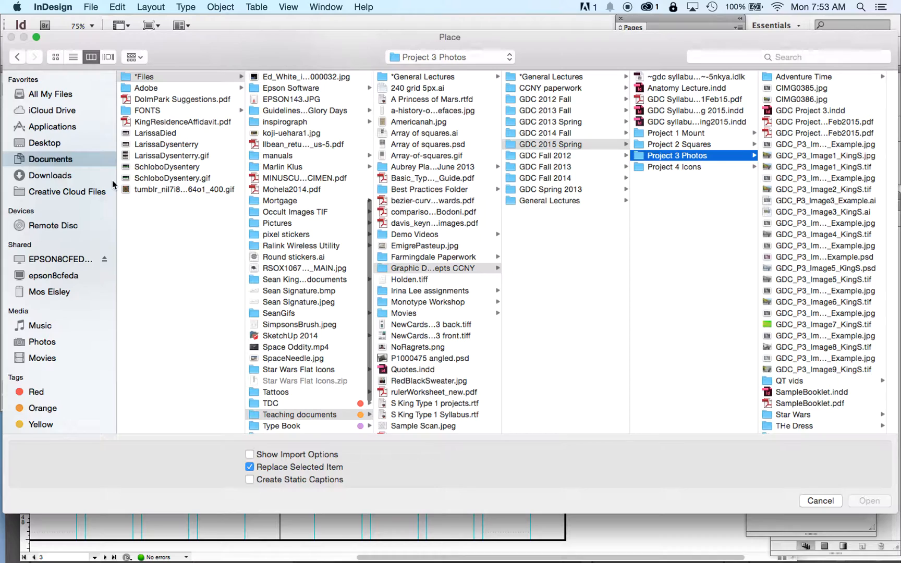
click(812, 166)
key(Down)
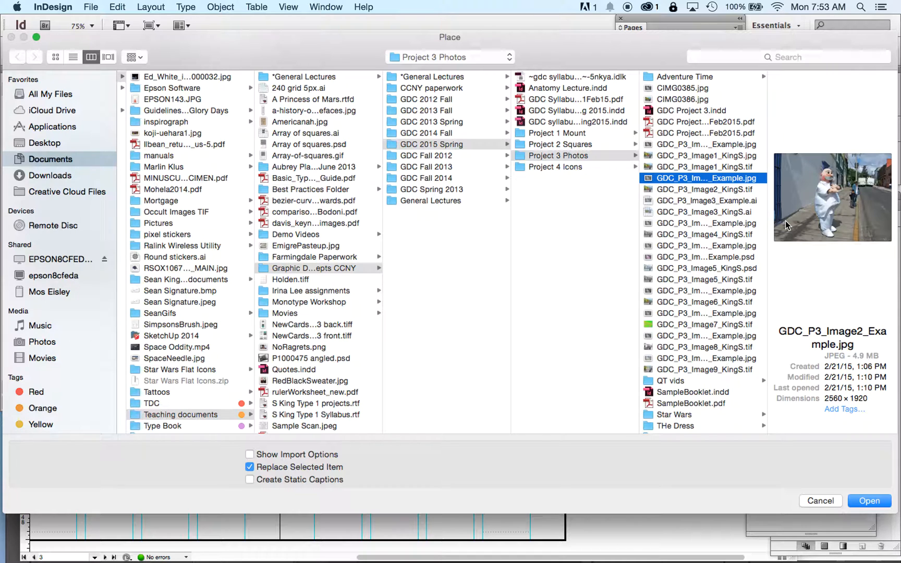
key(Return)
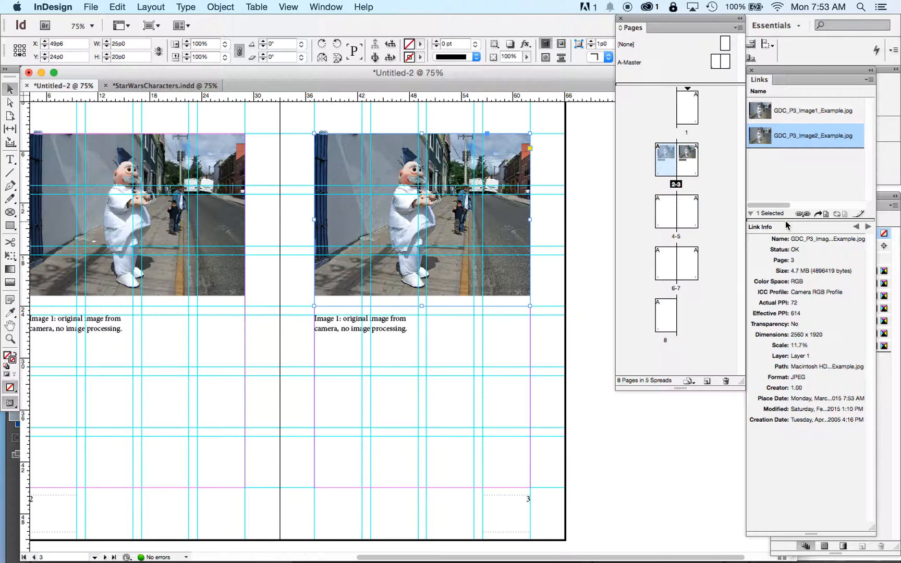
click(581, 247)
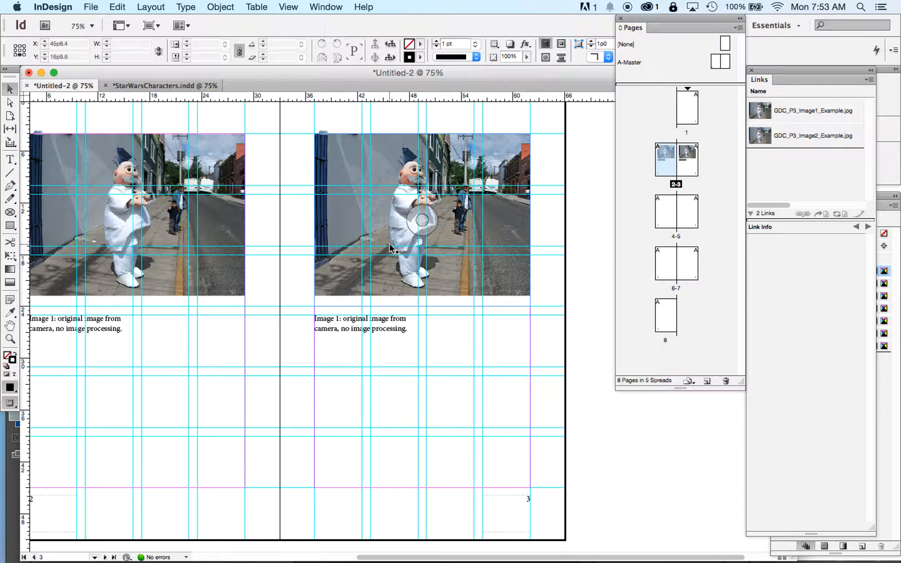
Change the image number in the page 3 caption to 2
click(418, 357)
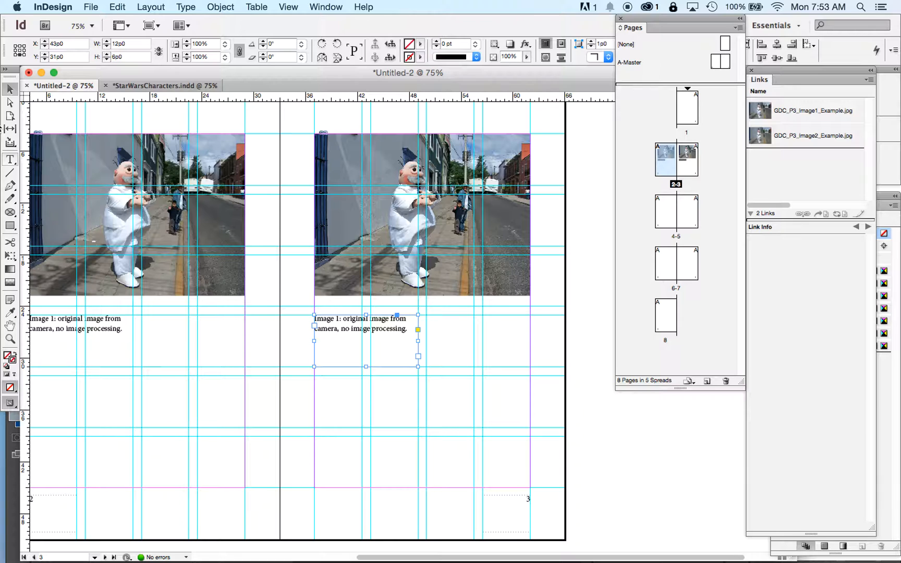
click(10, 159)
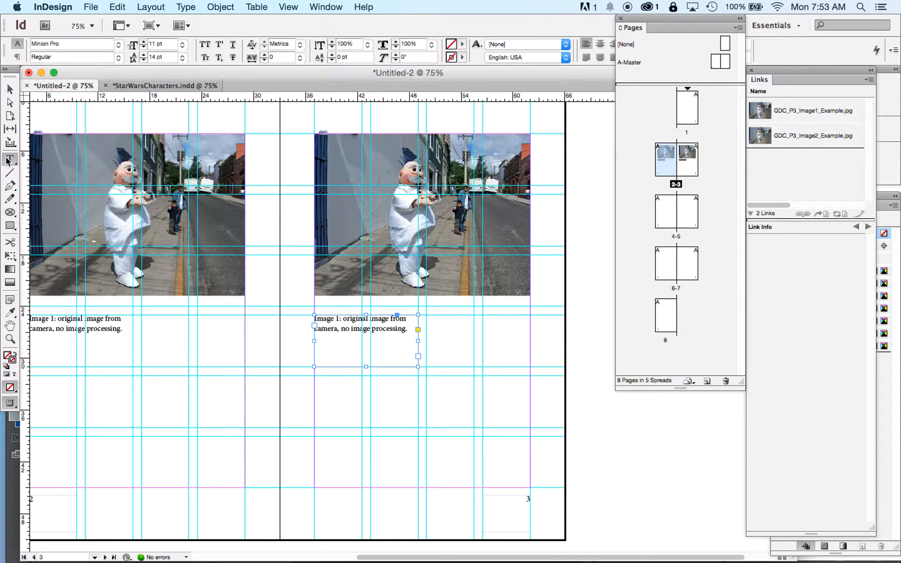
click(339, 321)
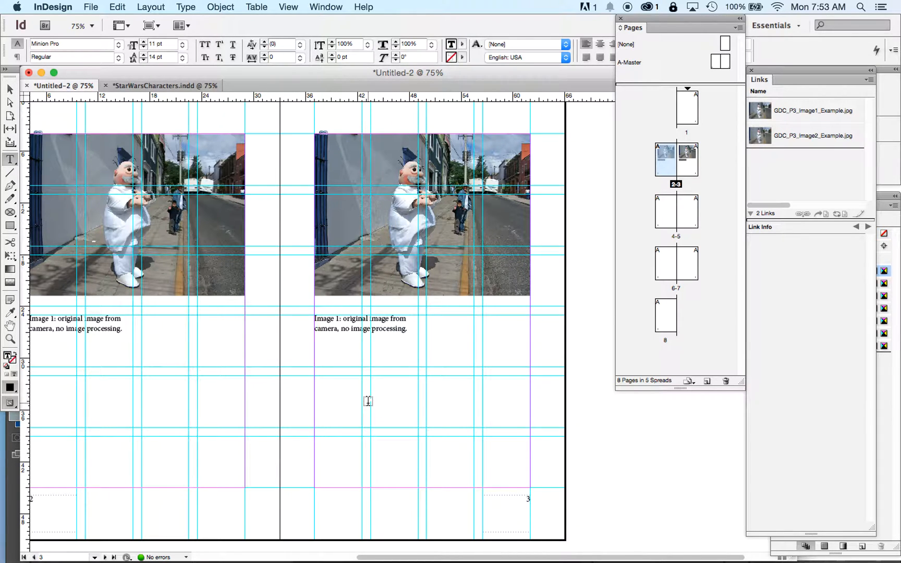
key(BackSpace)
text(2)
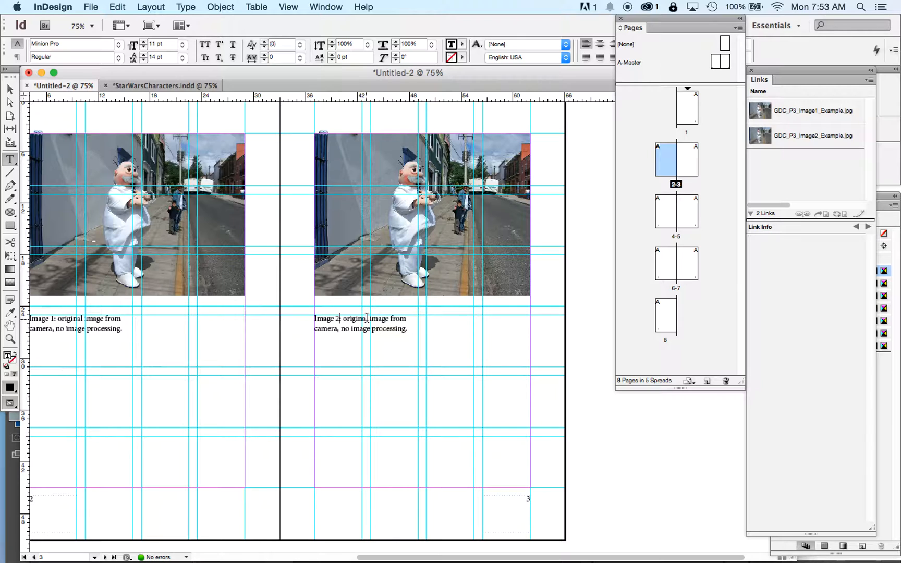
Replace the description after "Image 2:" in the page 3 caption with "Image color corrected and retouched."
drag(343, 319, 406, 329)
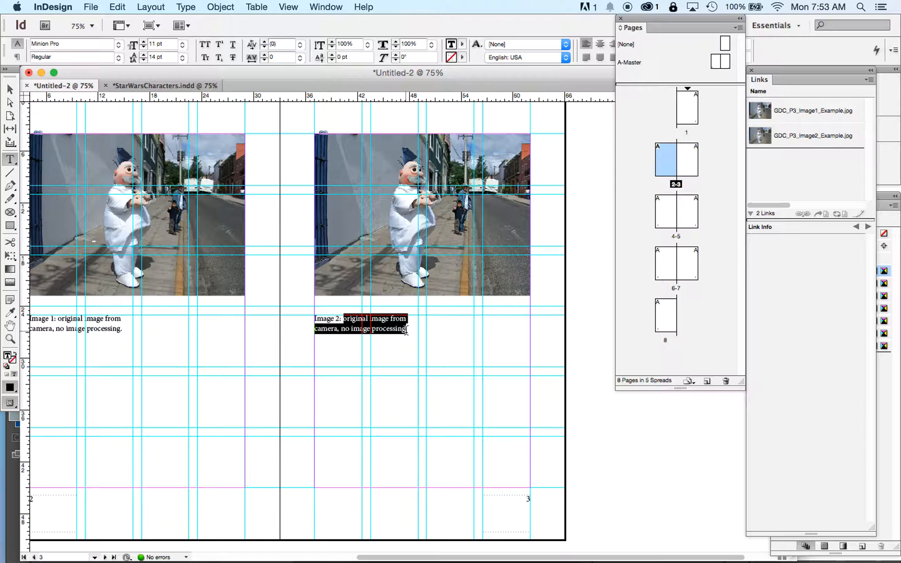
key(BackSpace)
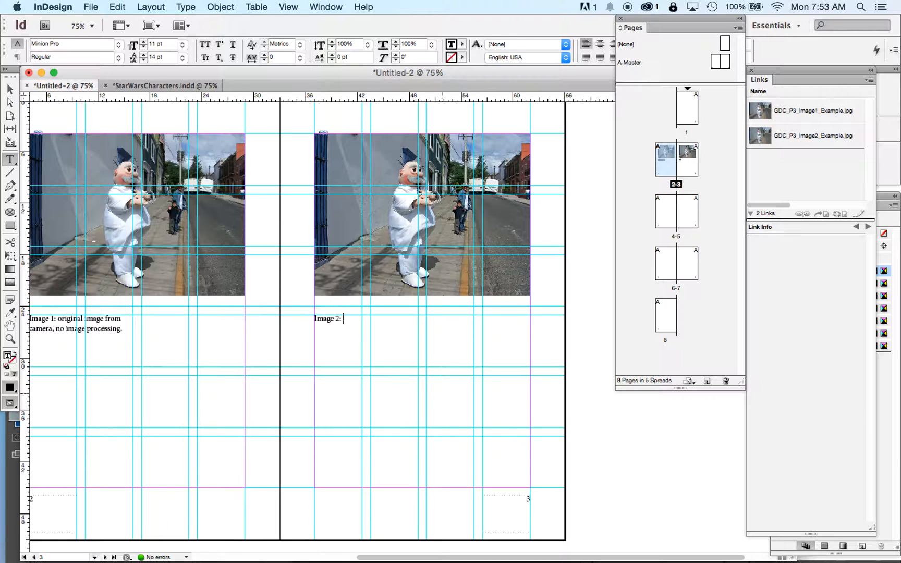
text(Image)
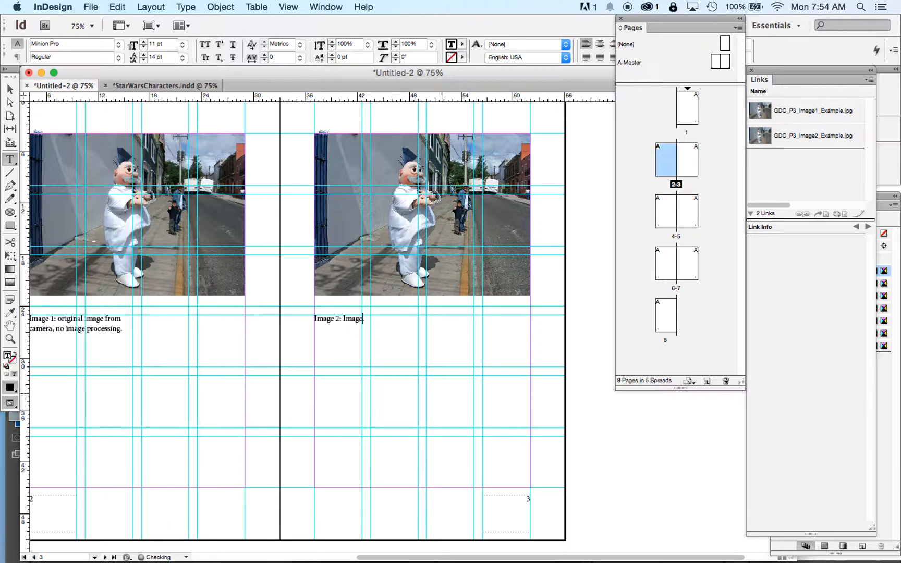
text( color.)
key(BackSpace)
text(and retouched.)
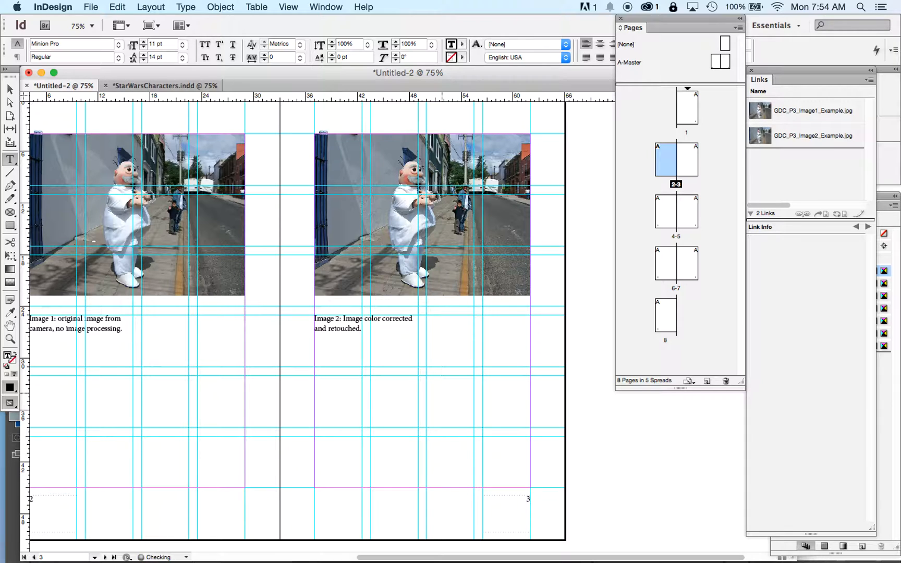
click(9, 91)
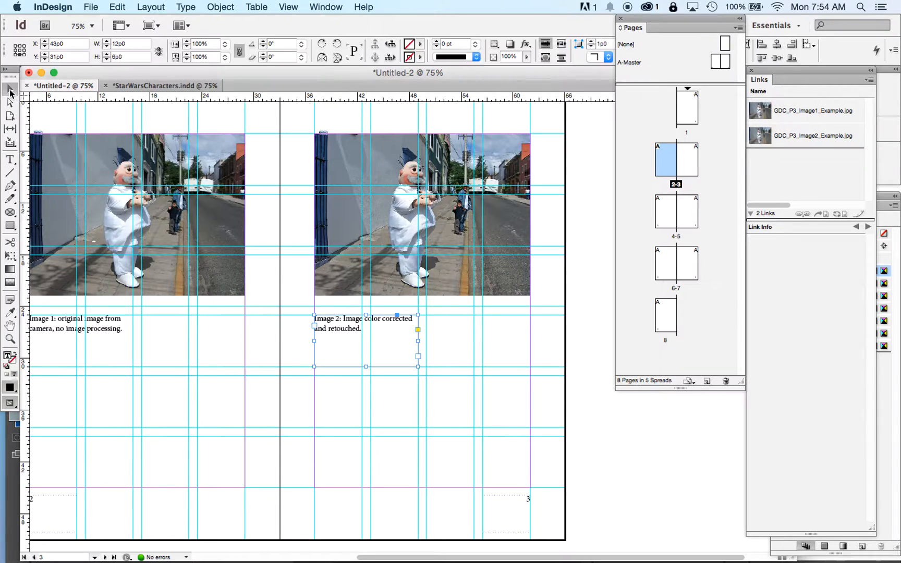
Deselect the caption, preview the page 2–3 spread without guides and show the guides again
click(629, 487)
scroll(629, 487, left, 3)
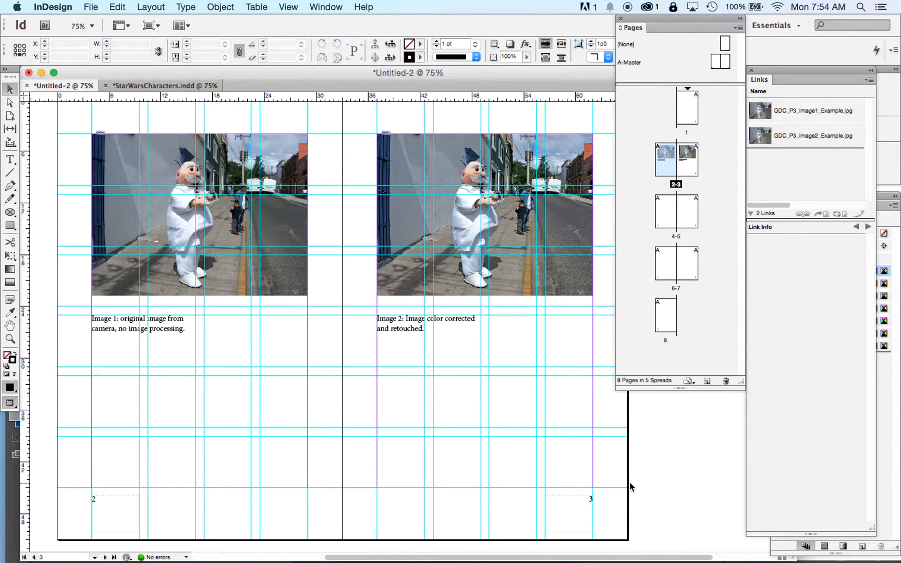
key(super+semicolon)
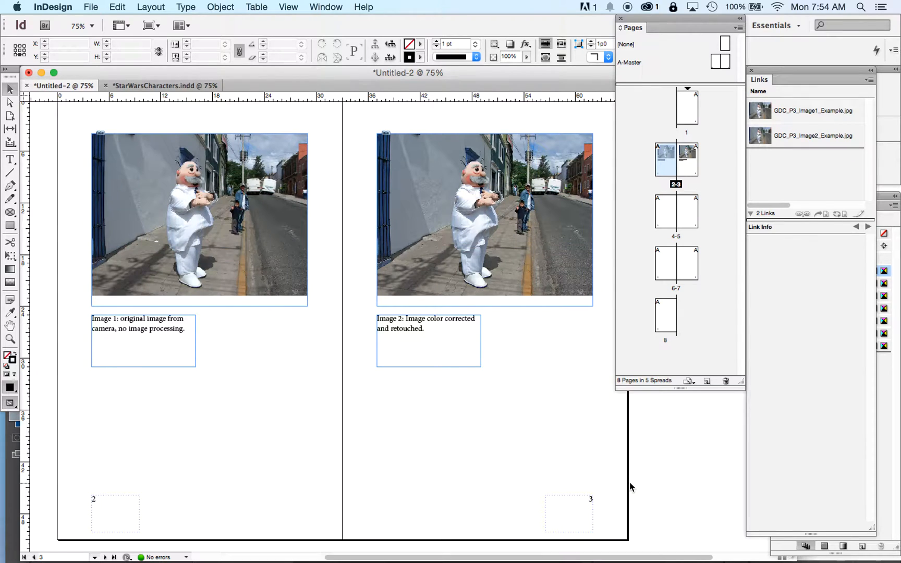
key(super+semicolon)
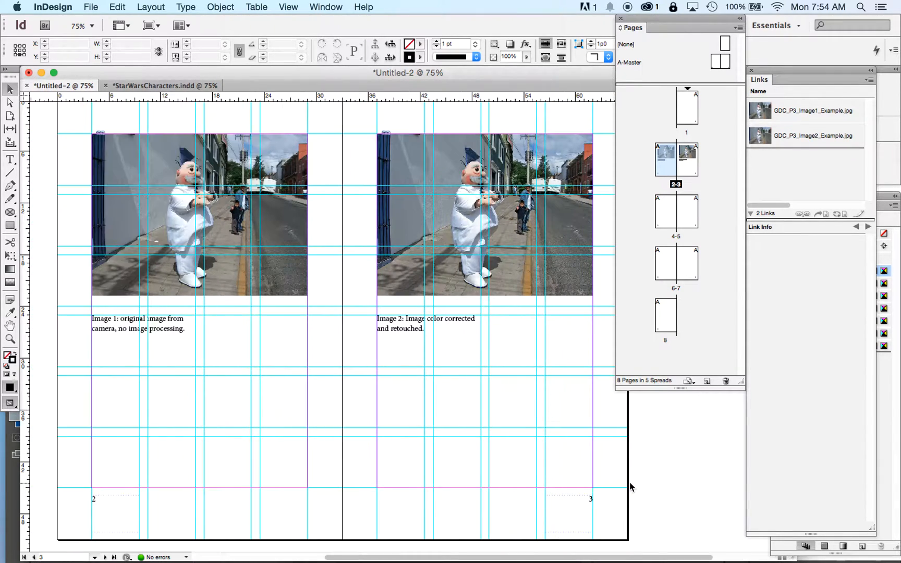
Move the page 3 caption frame across so its outer edge aligns with the outer edge of the picture, then deselect it
scroll(629, 481, right, 3)
click(339, 338)
drag(339, 339, 450, 338)
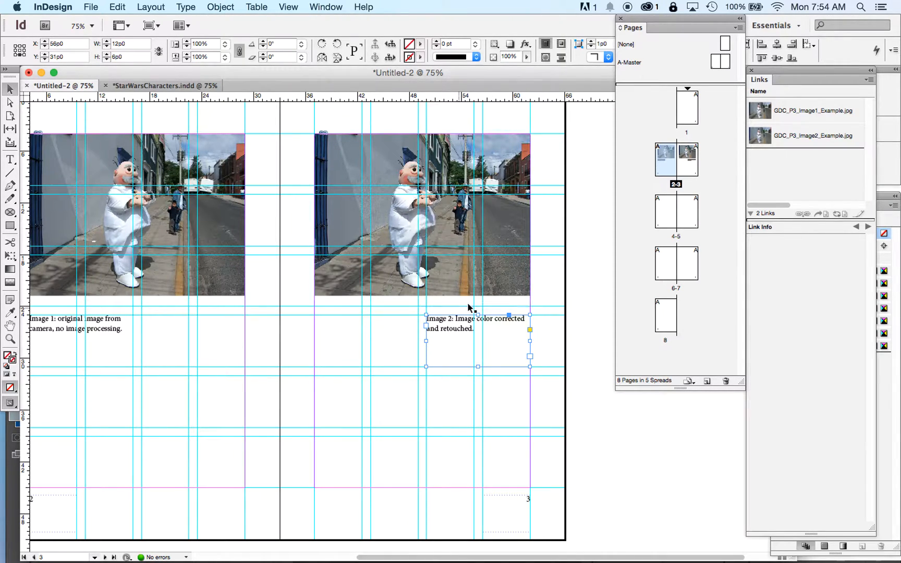
click(610, 467)
scroll(631, 493, left, 3)
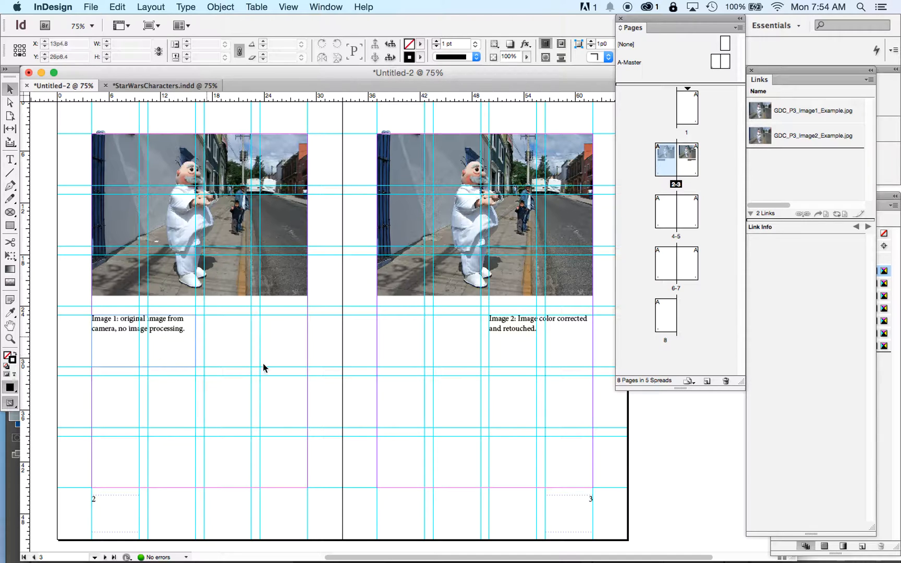
click(132, 342)
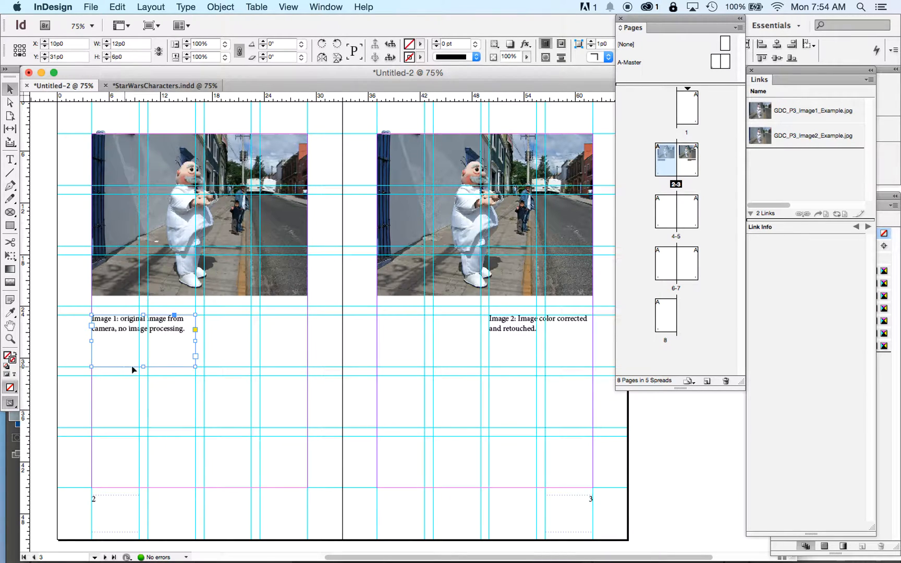
click(512, 361)
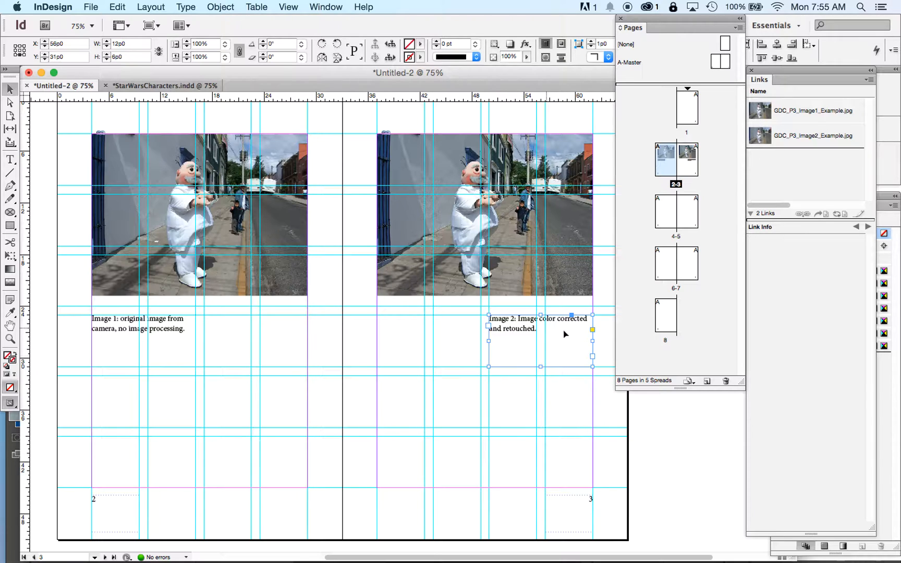
mouse_move(651, 560)
click(648, 481)
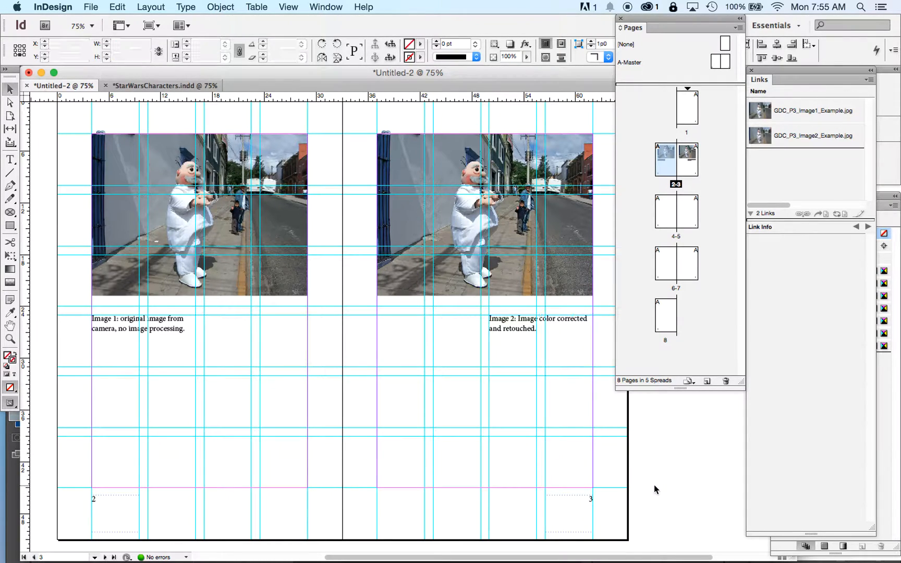
Copy both picture frames and both captions from the page 2–3 spread and paste them onto the page 4–5 spread
click(83, 126)
drag(82, 125, 612, 479)
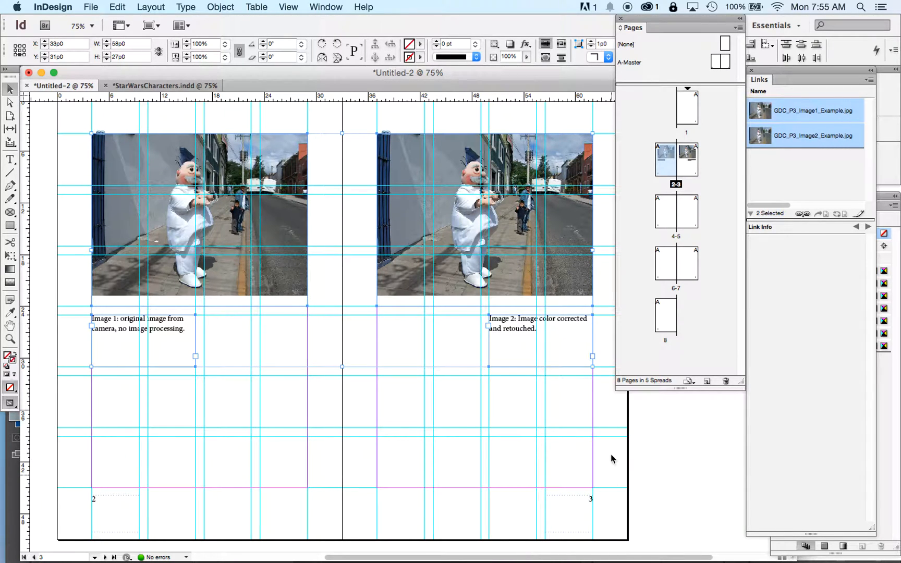
double_click(662, 218)
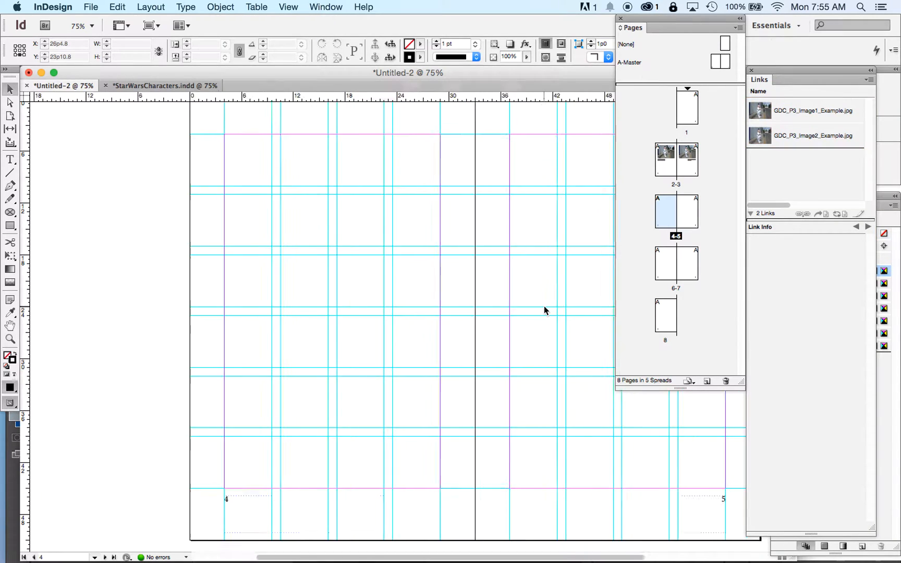
key(super+alt+shift+v)
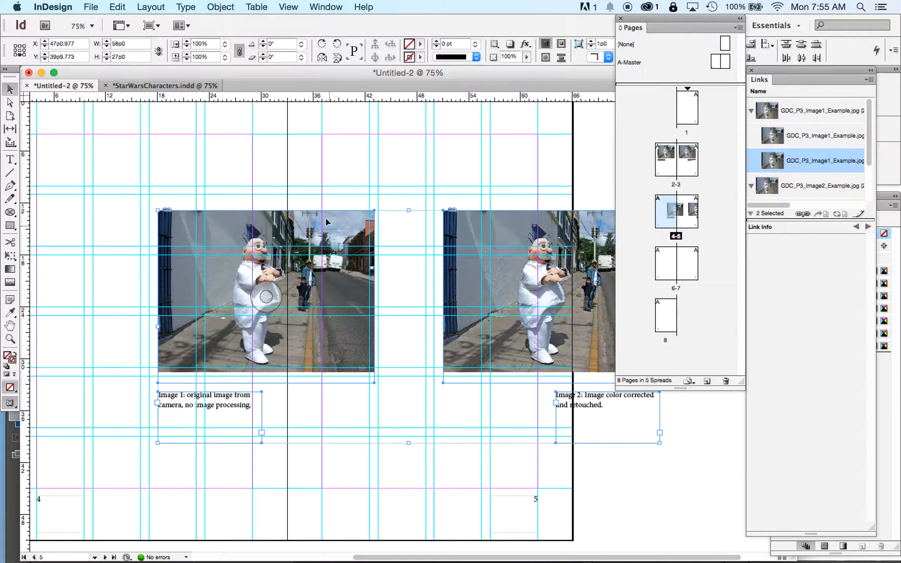
Move the pasted pictures and captions into the matching grid positions on pages 4 and 5 and deselect them
scroll(305, 240, left, 5)
drag(310, 228, 188, 151)
scroll(156, 327, right, 5)
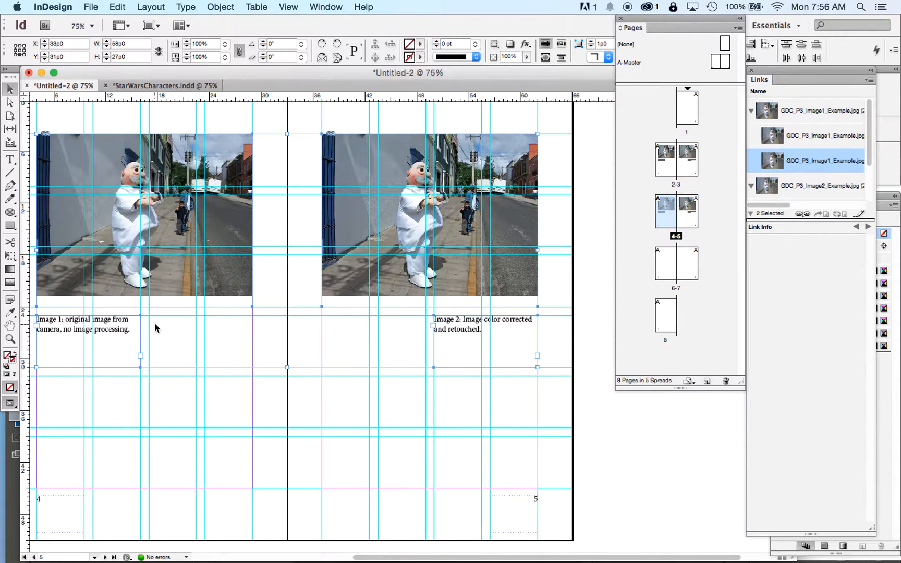
scroll(156, 327, left, 3)
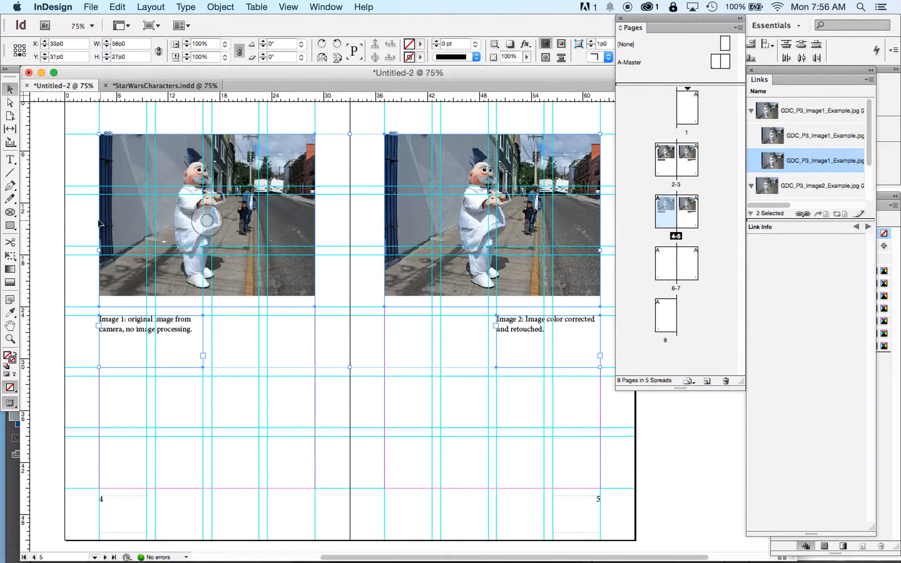
click(55, 211)
Replace the photo in the page 4 picture frame with GDC_P3_Image3_Example.ai
click(119, 152)
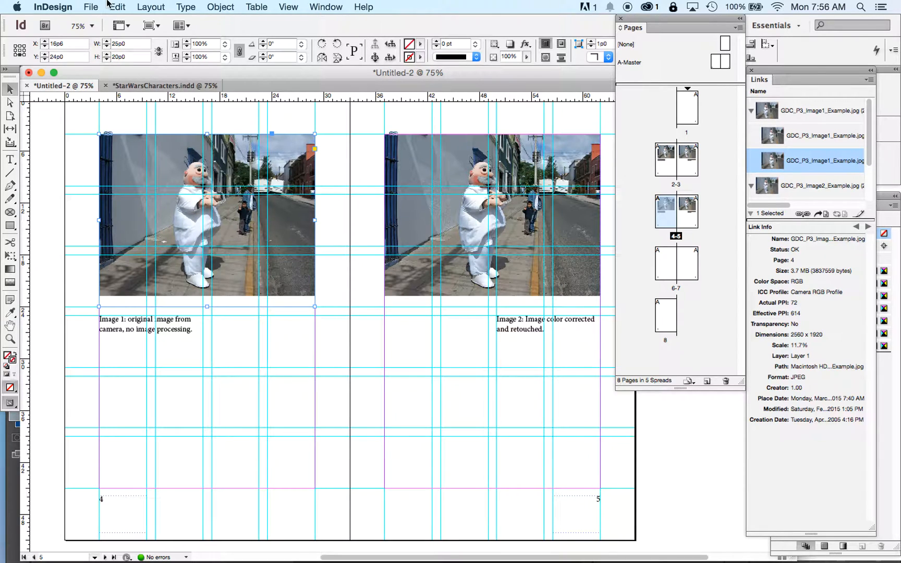
click(92, 8)
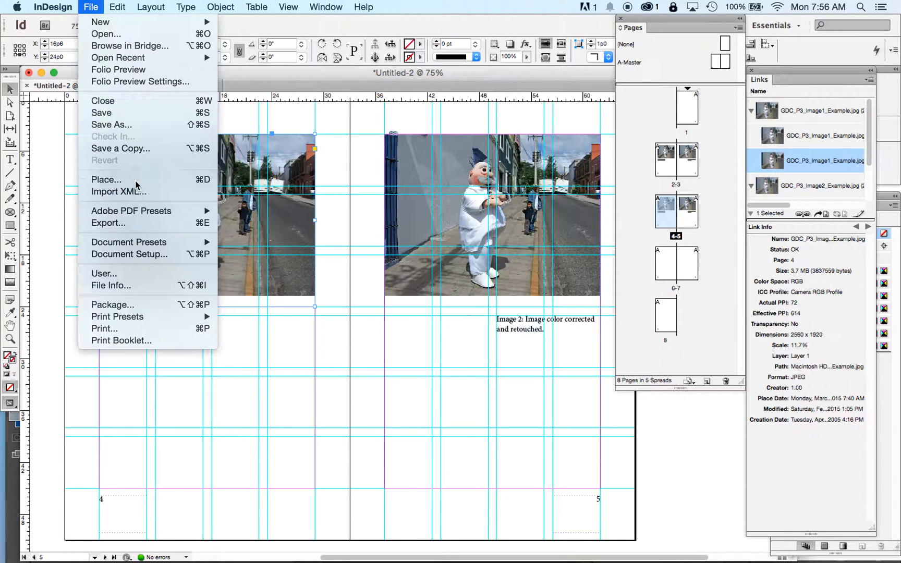
click(104, 179)
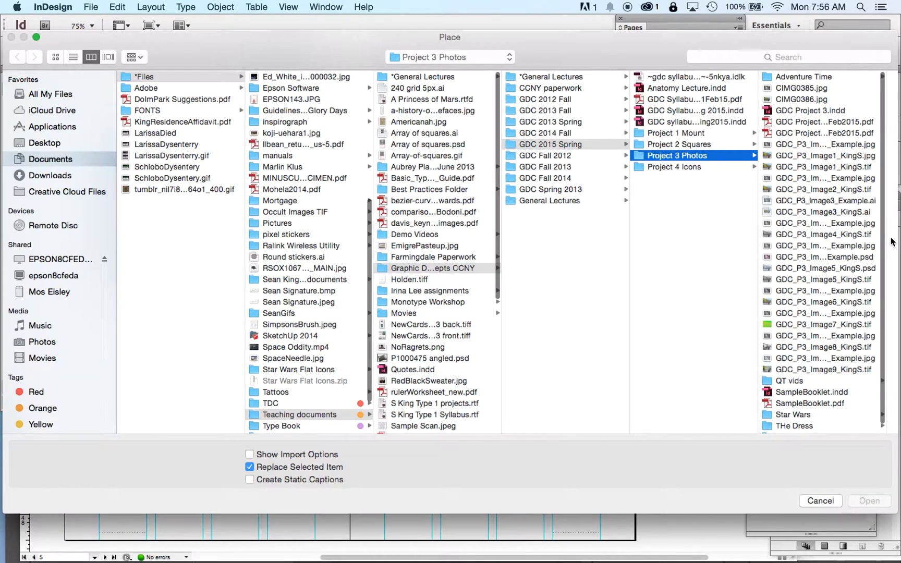
click(835, 211)
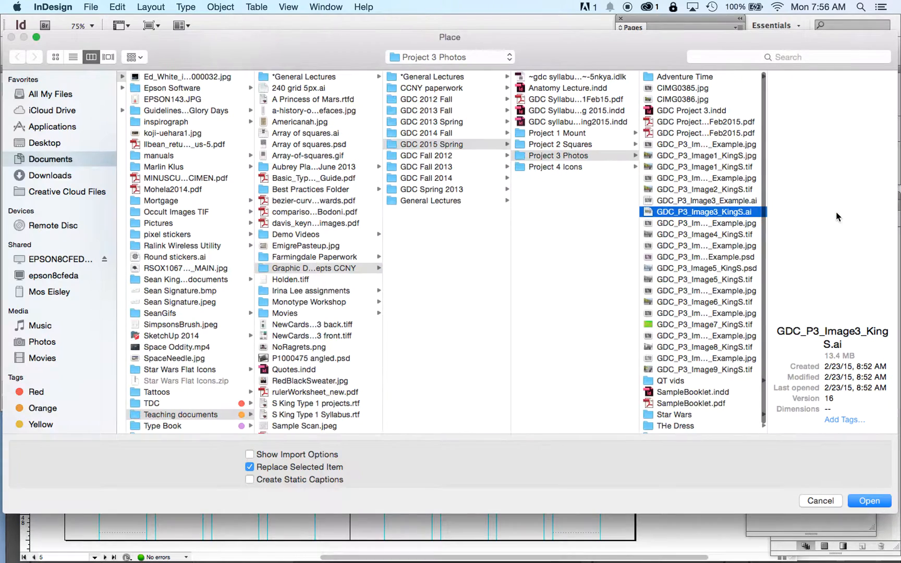
key(Up)
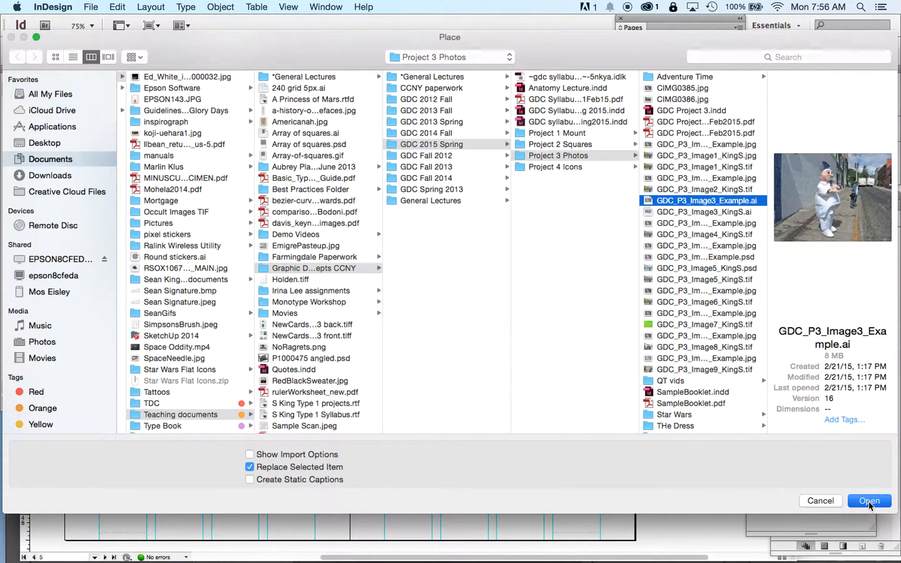
click(869, 502)
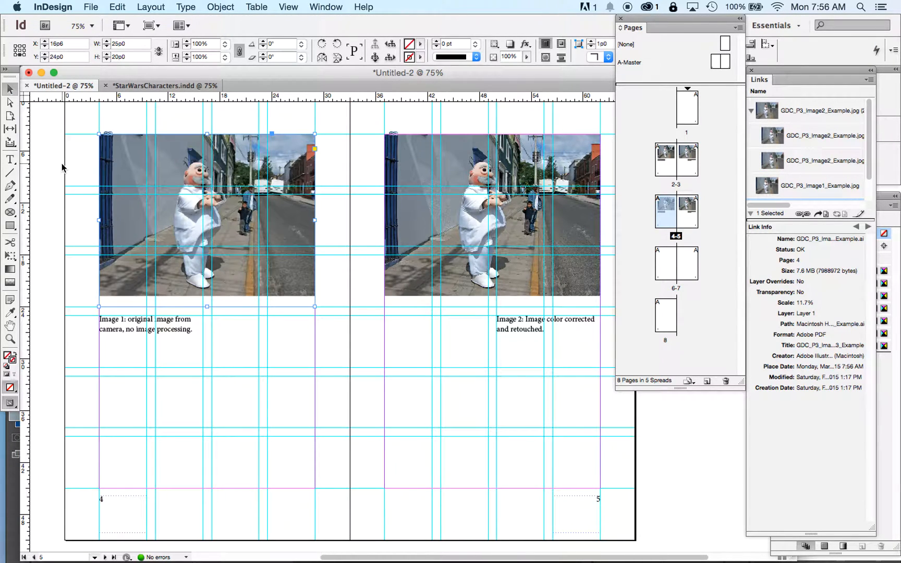
Change the page 4 caption to "Image 3: image converted to vector art." and deselect it
click(10, 159)
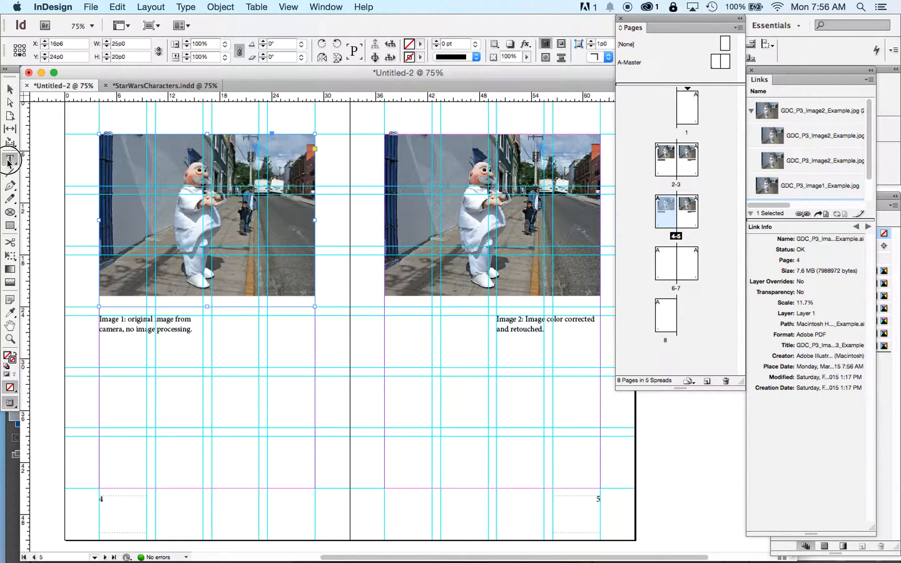
click(123, 321)
key(BackSpace)
text(3)
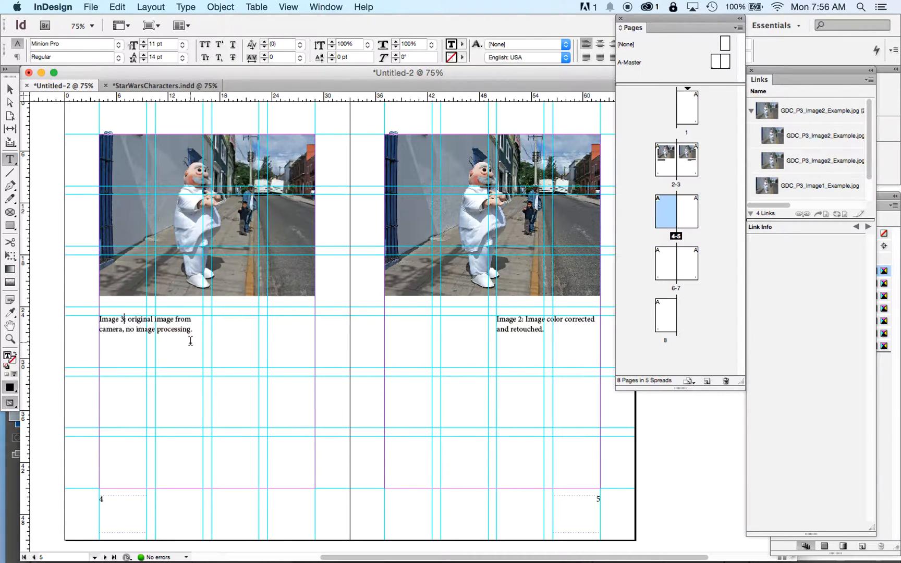
click(157, 329)
drag(129, 319, 192, 328)
text(image)
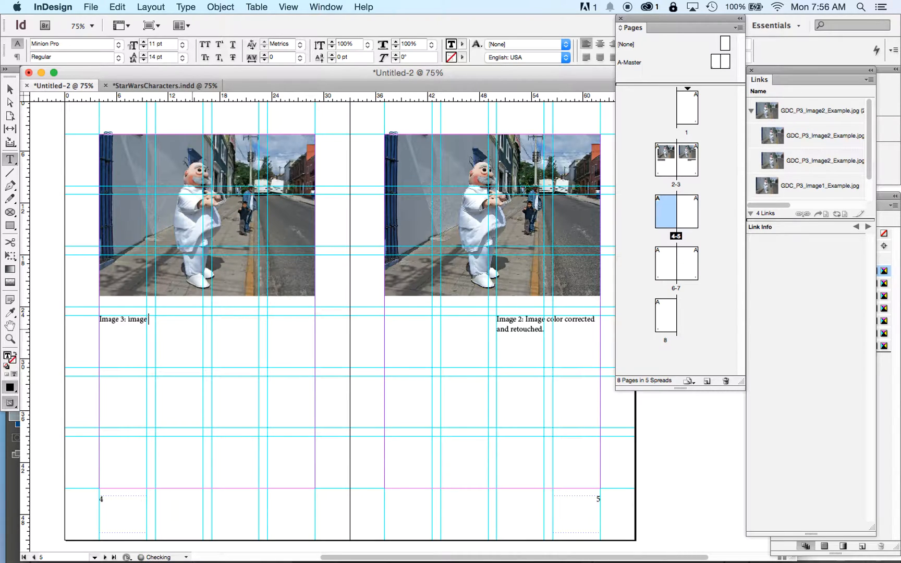
text( converted to vector art.)
click(10, 90)
click(32, 188)
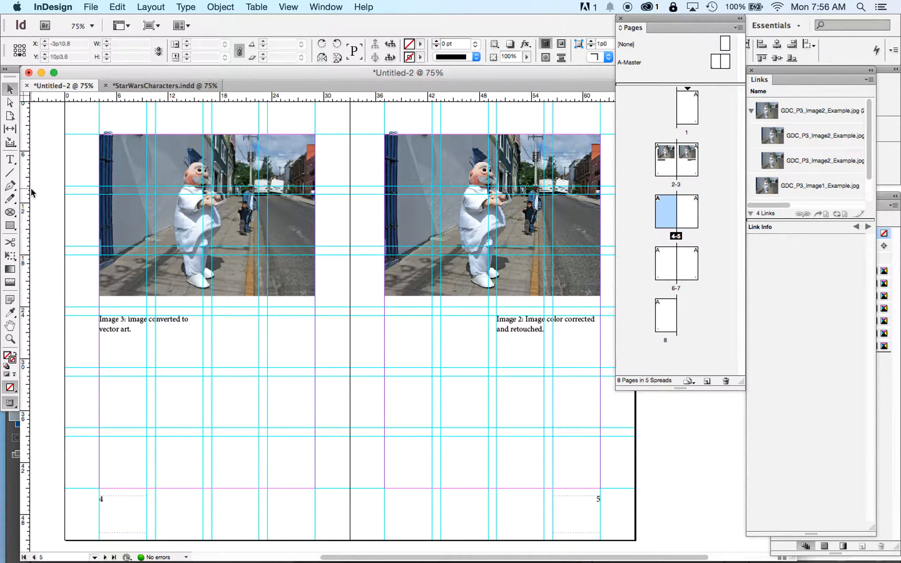
Change the image number in the page 5 caption to 4
click(442, 225)
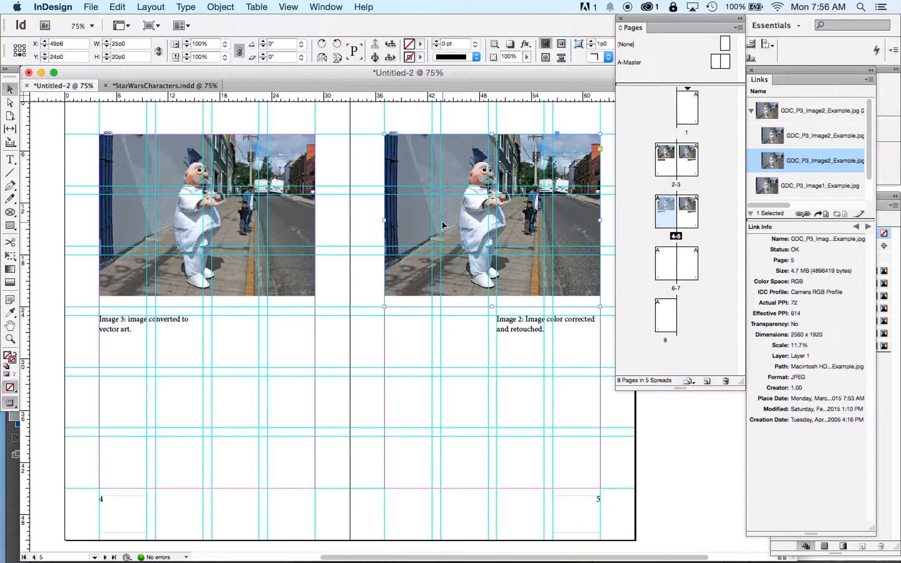
click(10, 159)
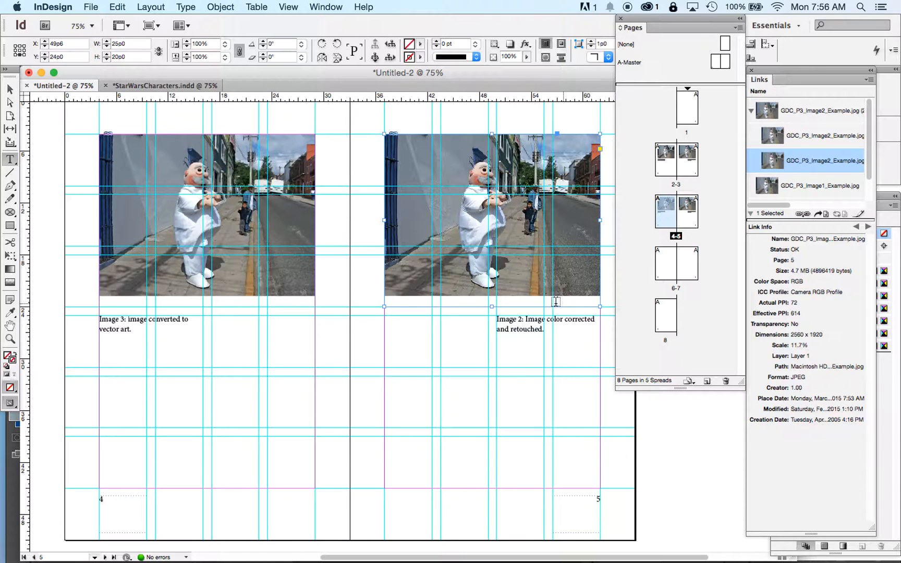
click(524, 319)
key(BackSpace)
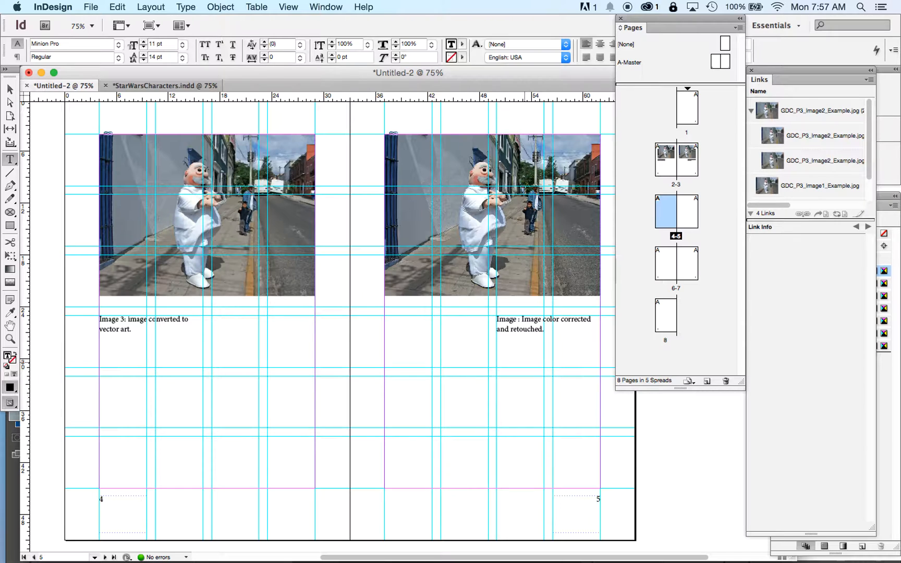
text(4)
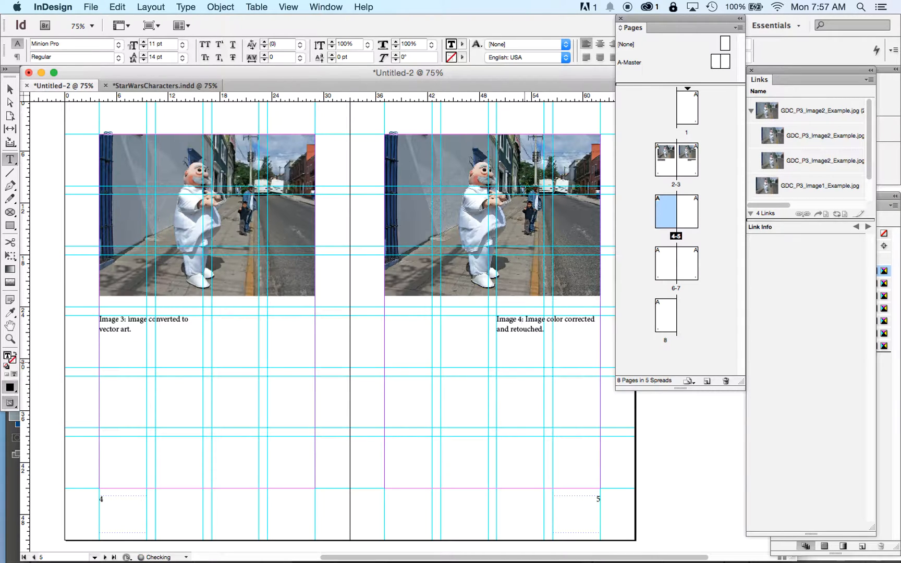
click(9, 89)
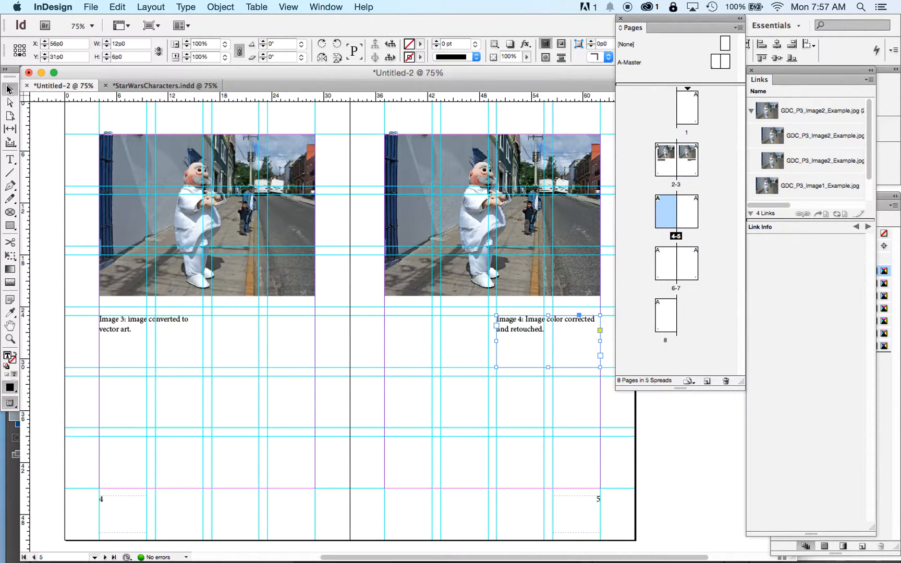
Replace the photo in the page 5 picture frame with GDC_P3_Image4_Example.jpg
click(463, 162)
key(super+d)
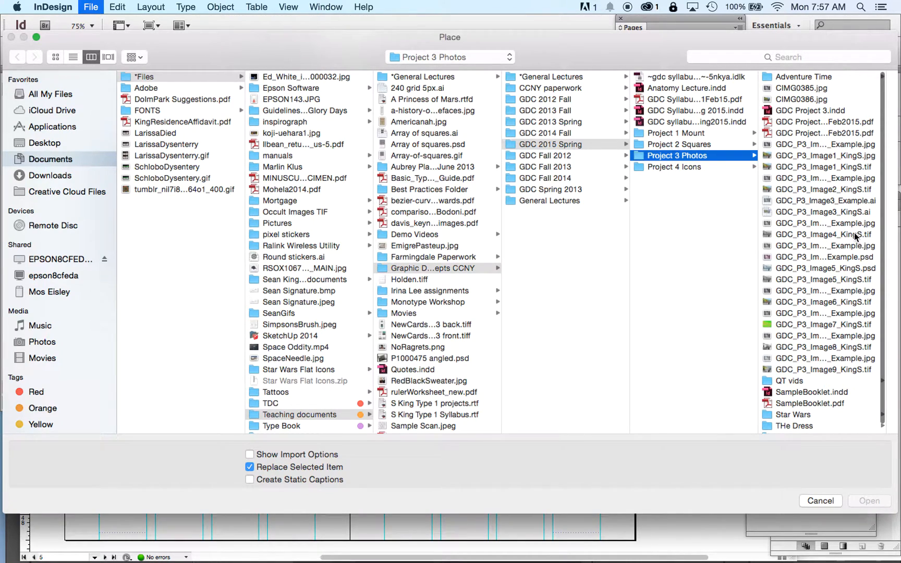
click(854, 234)
key(Up)
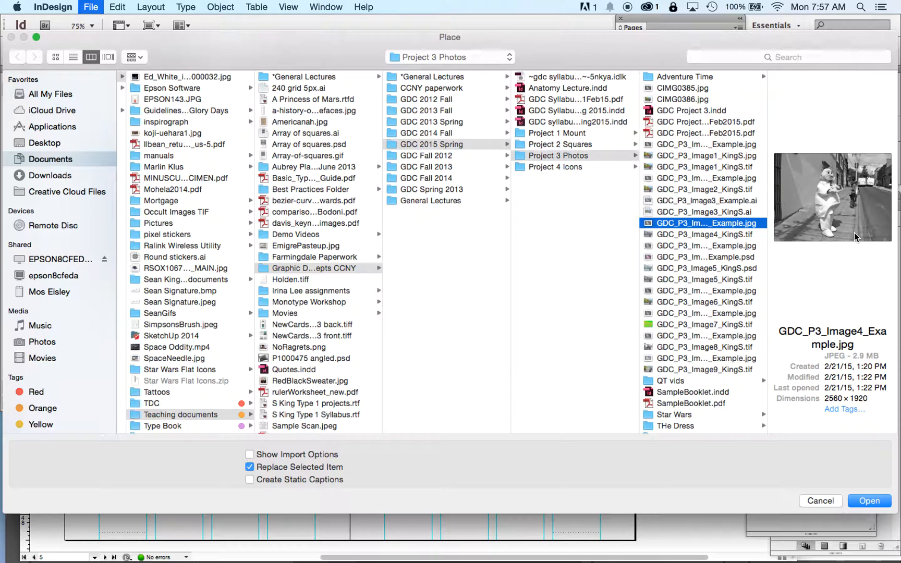
key(Return)
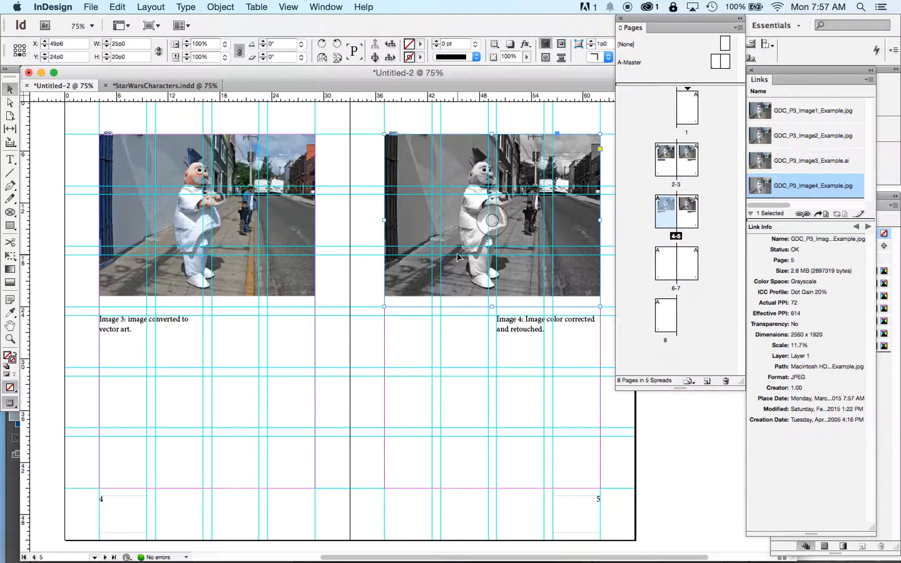
Reword the page 5 caption to "Image 4: Image converted to grayscale." with a line break before "to"
click(10, 159)
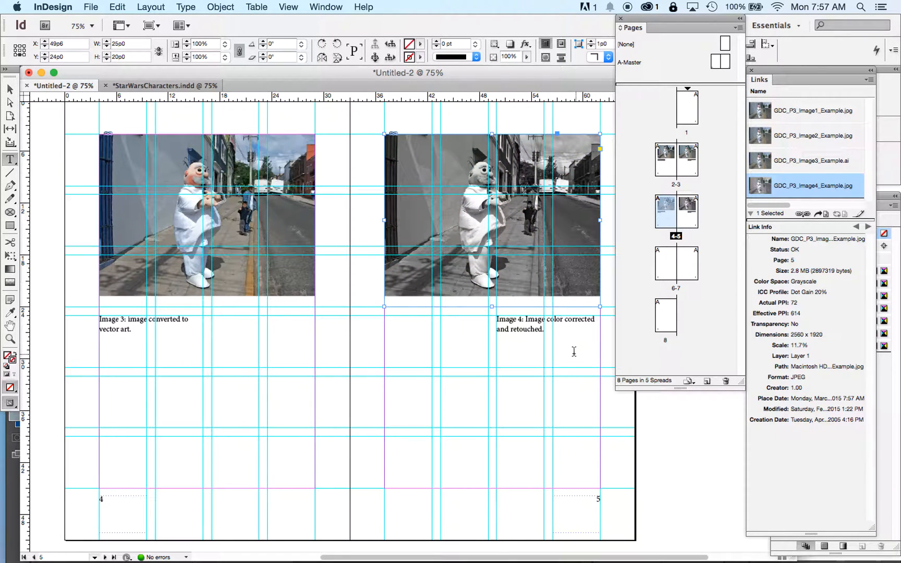
mouse_move(526, 319)
mouse_down()
mouse_move(546, 329)
mouse_move(548, 320)
mouse_move(551, 330)
mouse_up()
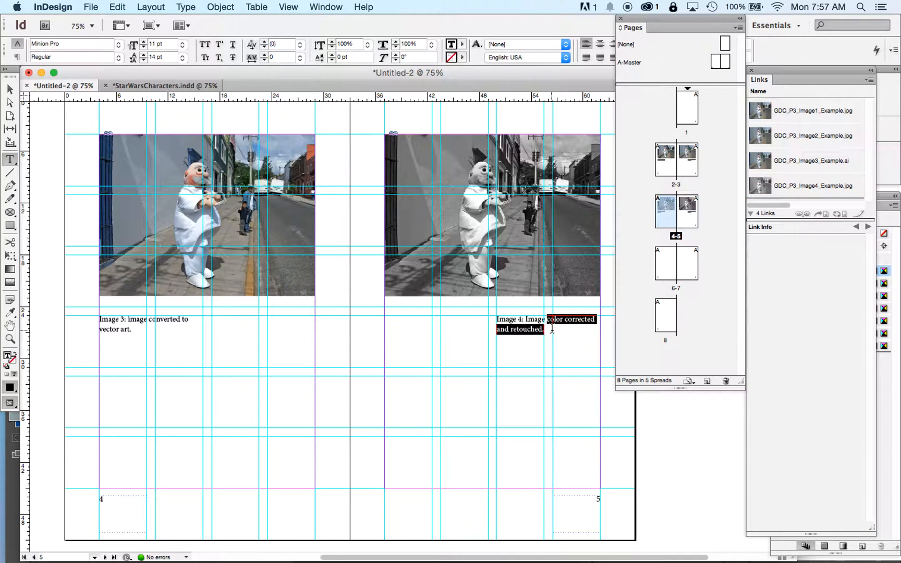
text(converted to gray)
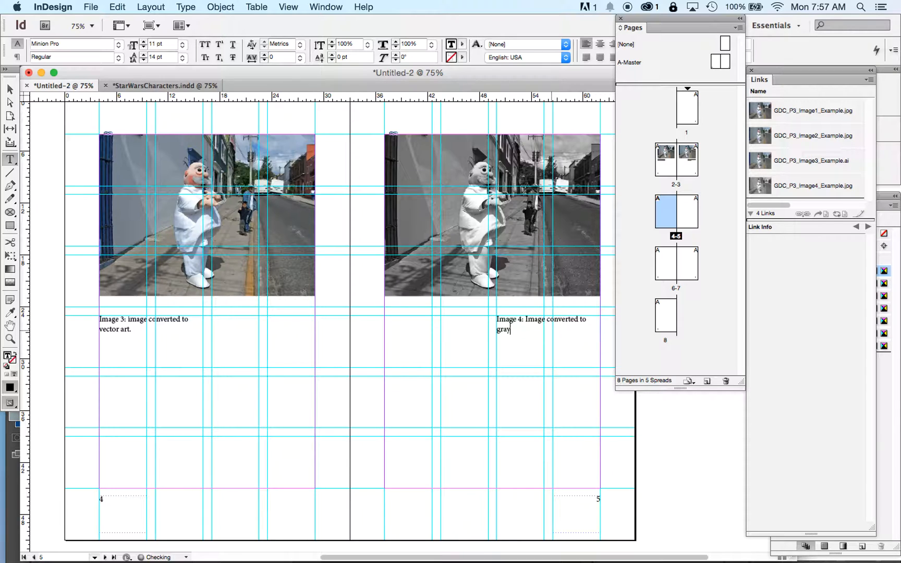
text(scale)
click(534, 318)
key(Right)
key(Right)
key(Right)
key(Right)
key(Right)
key(Right)
key(Right)
key(Right)
key(Right)
key(Right)
key(shift+Return)
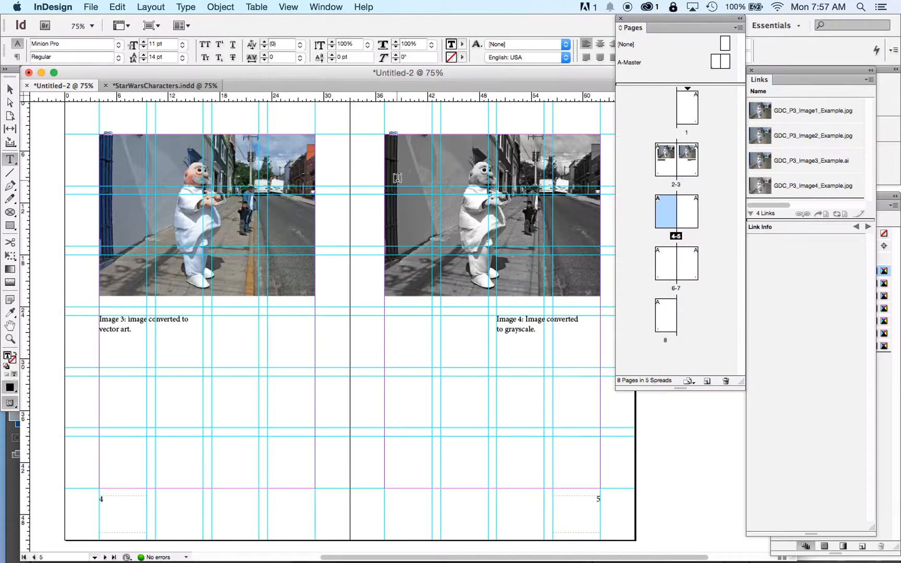
click(5, 91)
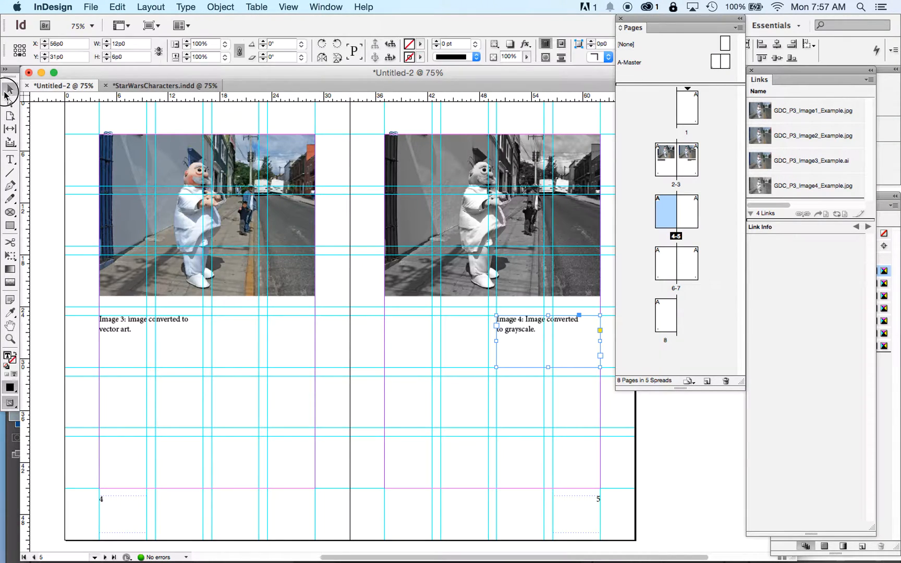
Copy both picture frames and both captions from the page 4–5 spread and paste them onto the page 6–7 spread
click(684, 221)
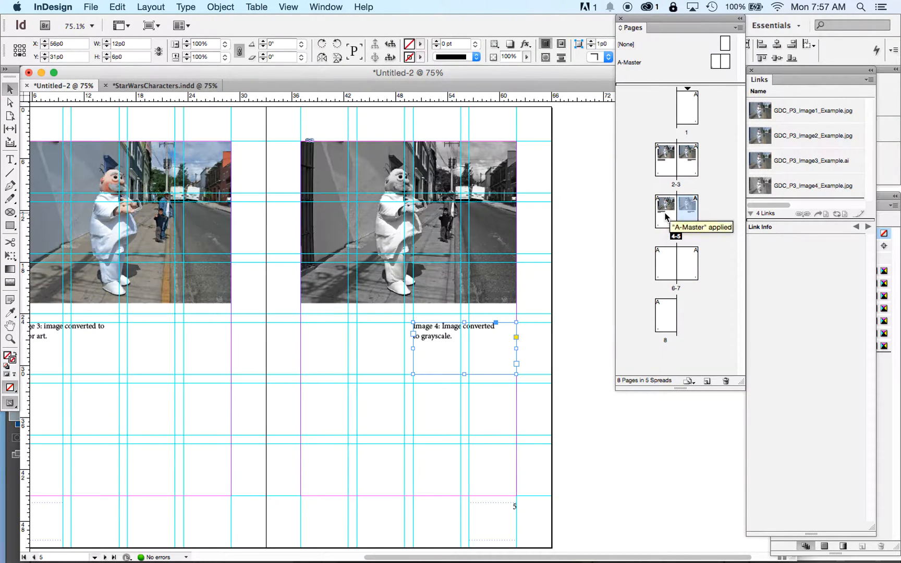
double_click(664, 211)
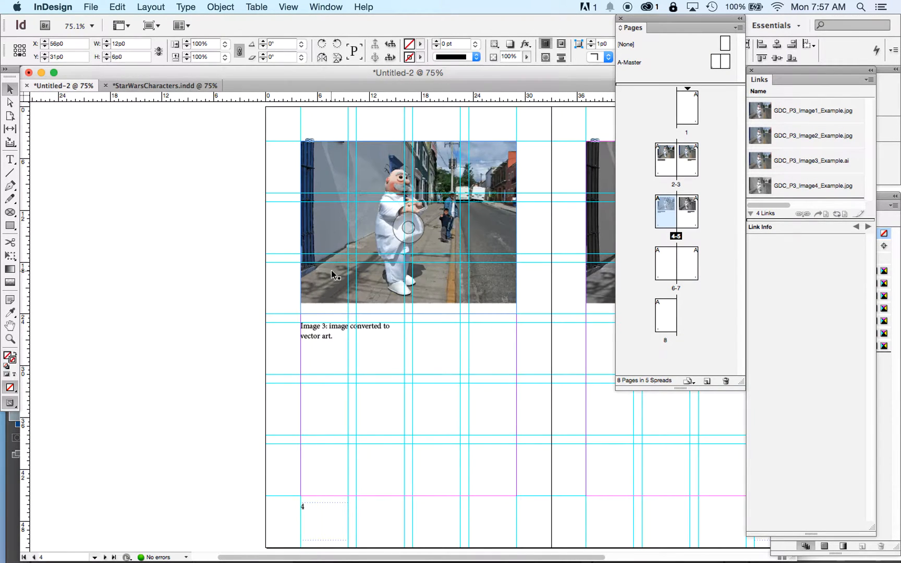
scroll(331, 271, right, 10)
scroll(331, 271, left, 4)
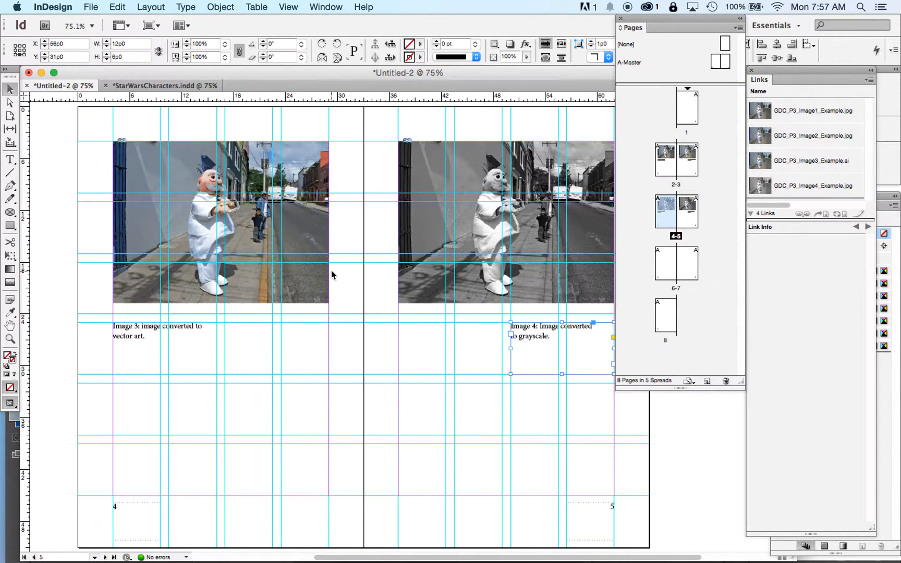
drag(95, 263, 574, 409)
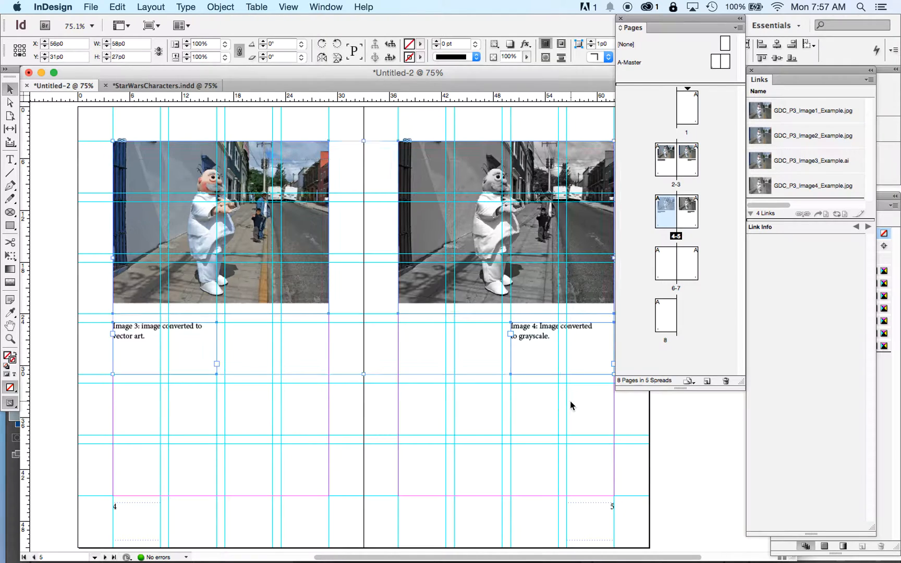
double_click(663, 258)
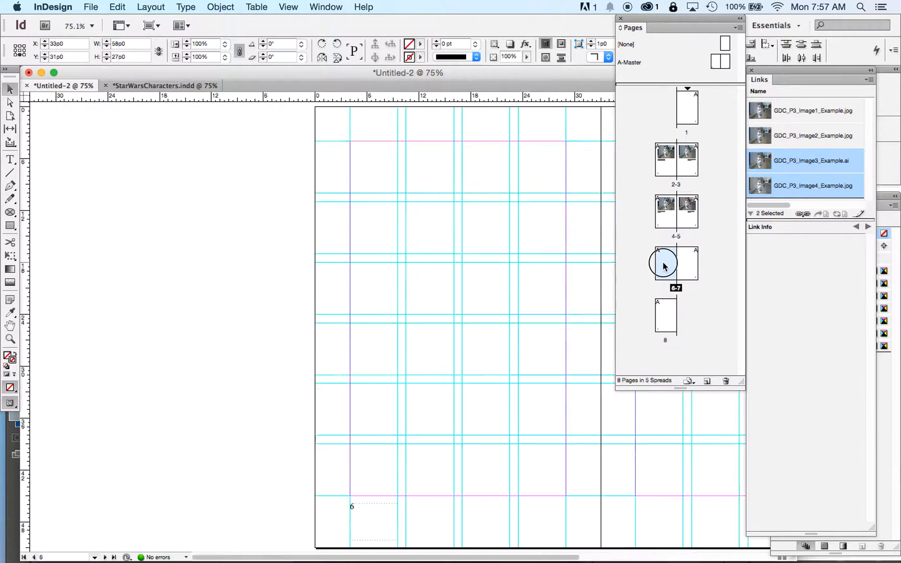
click(463, 360)
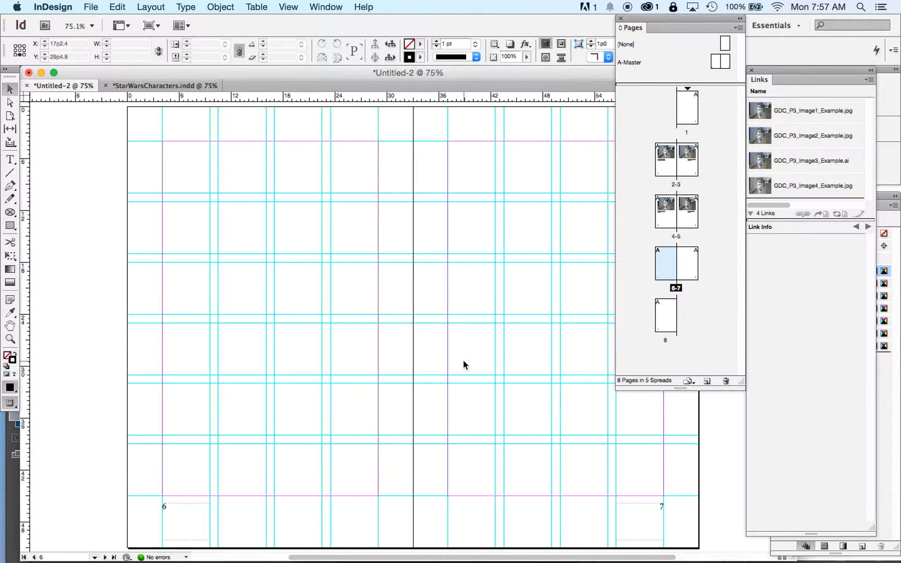
key(super+alt+shift+v)
Align the pasted pictures and captions with the matching grid positions on pages 6 and 7 and deselect them
drag(181, 238, 185, 174)
click(88, 292)
scroll(506, 331, right, 3)
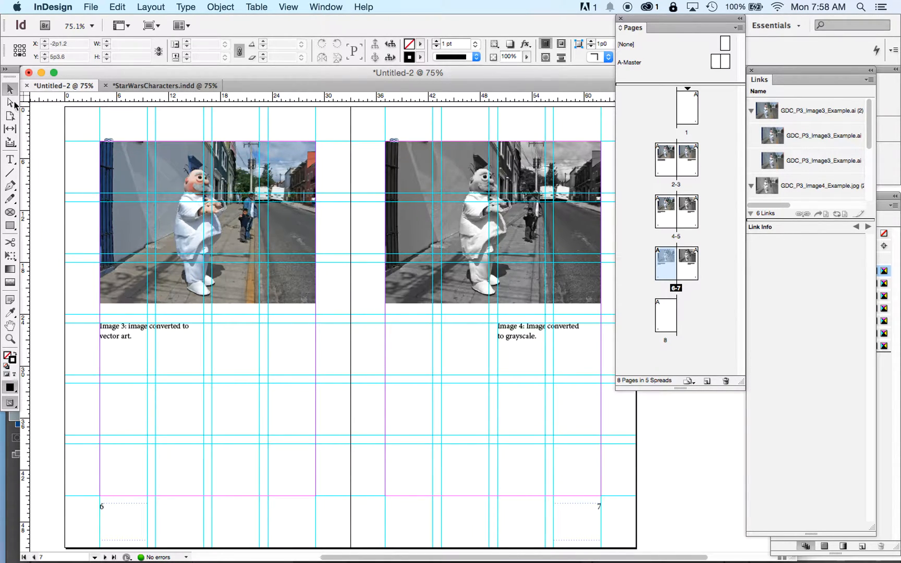
Replace the photo in the page 6 picture frame with GDC_P3_Image5_Example.psd
click(116, 192)
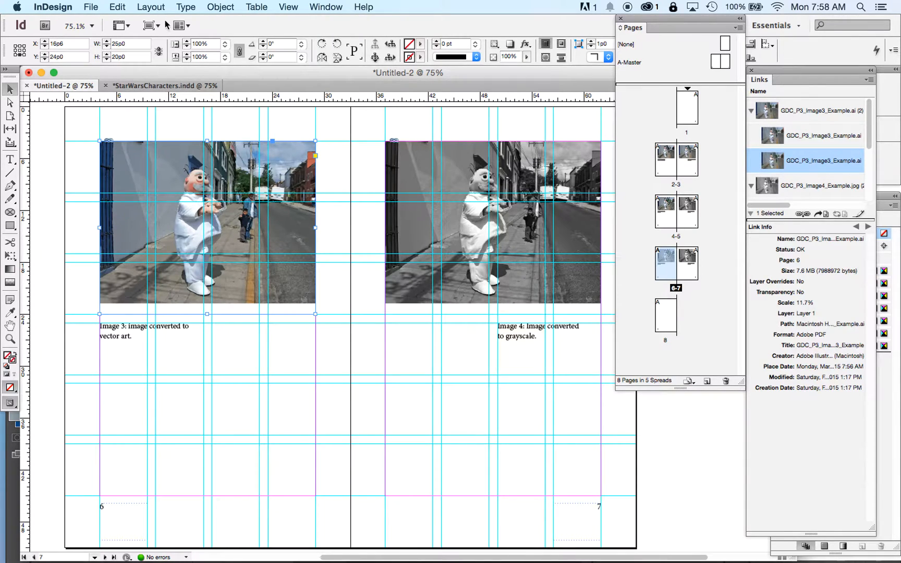
click(98, 7)
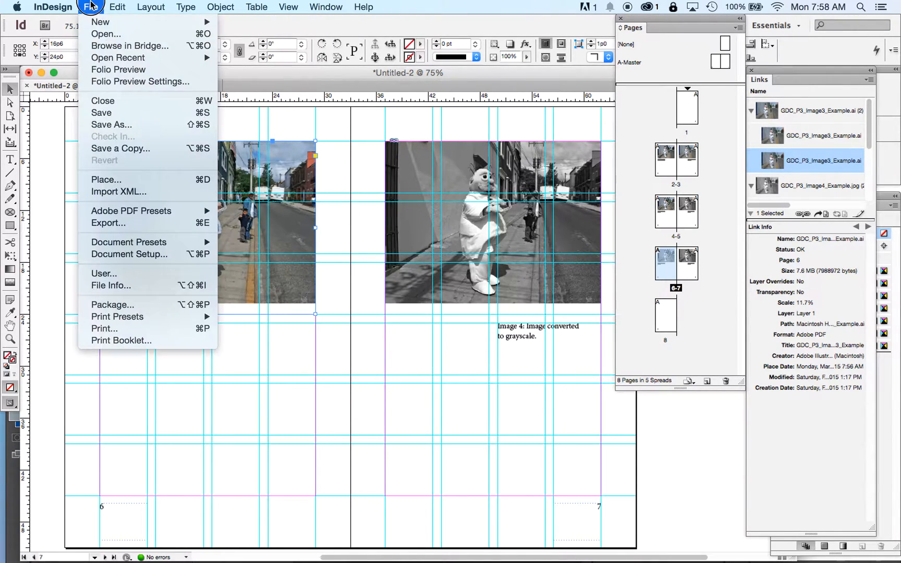
click(106, 180)
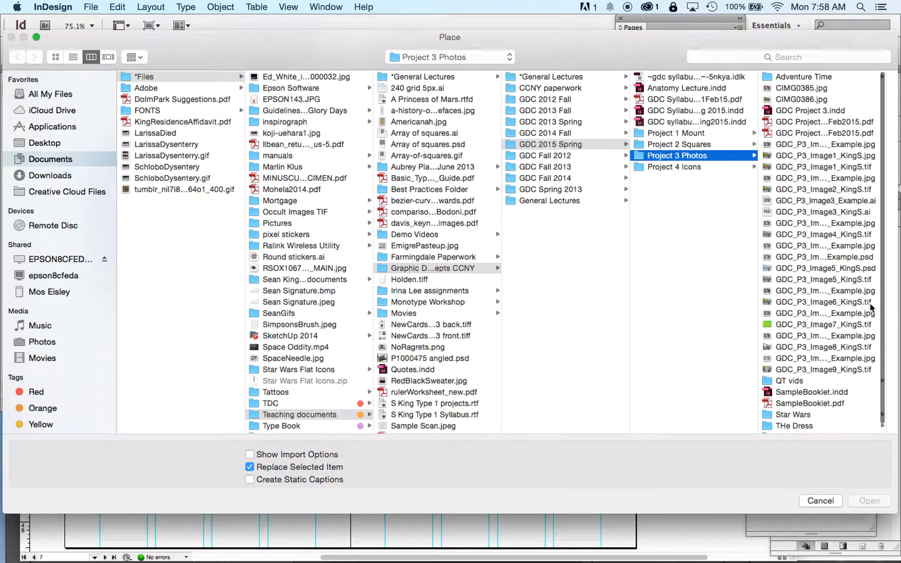
click(856, 269)
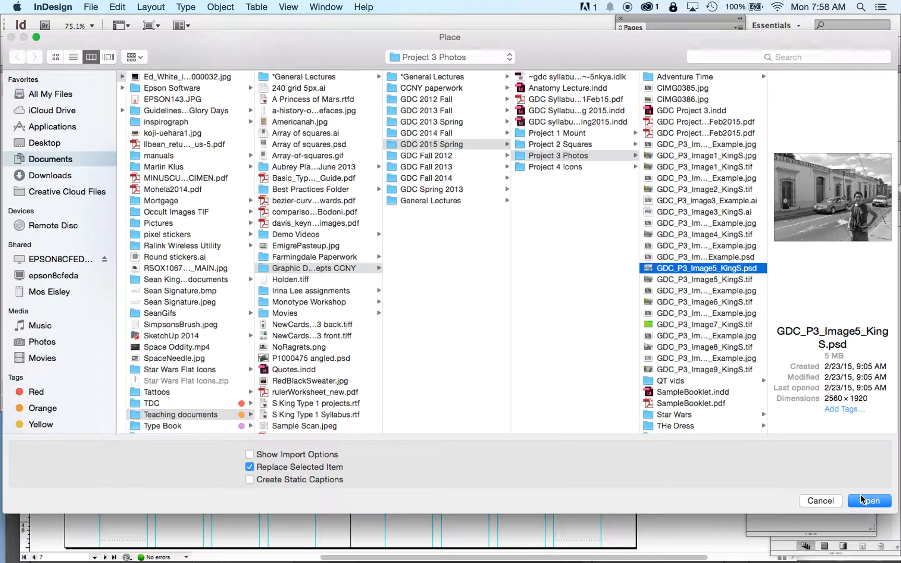
key(Up)
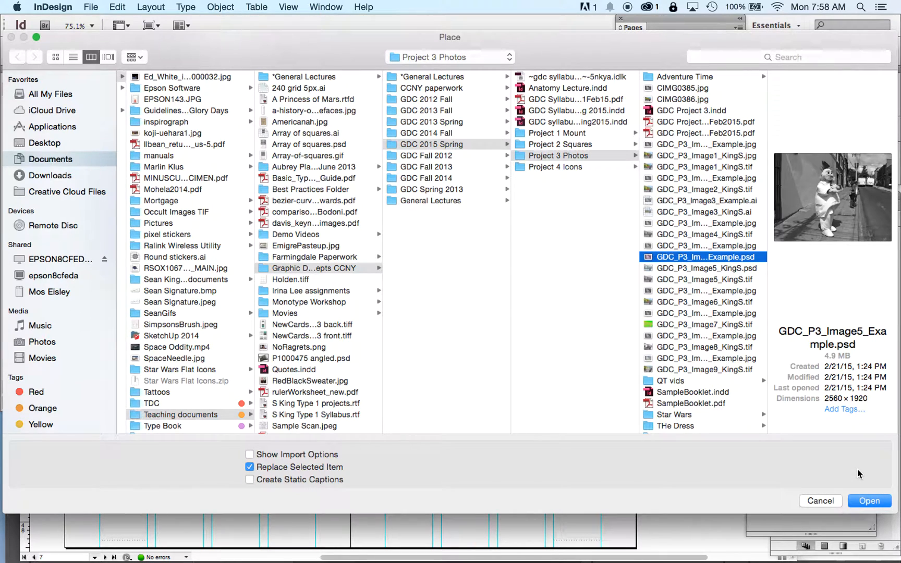
key(Return)
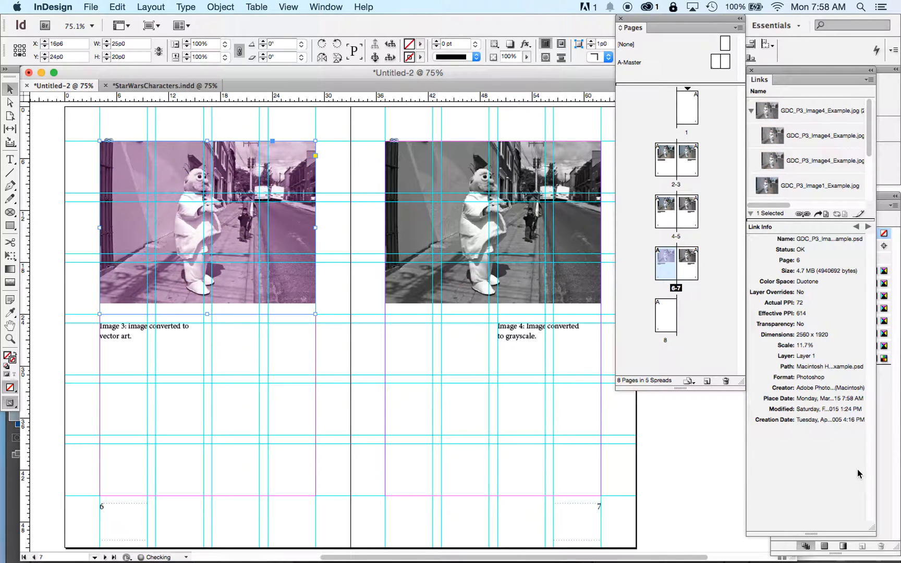
Replace "vector art" with "duotone" in the page 6 caption
click(10, 159)
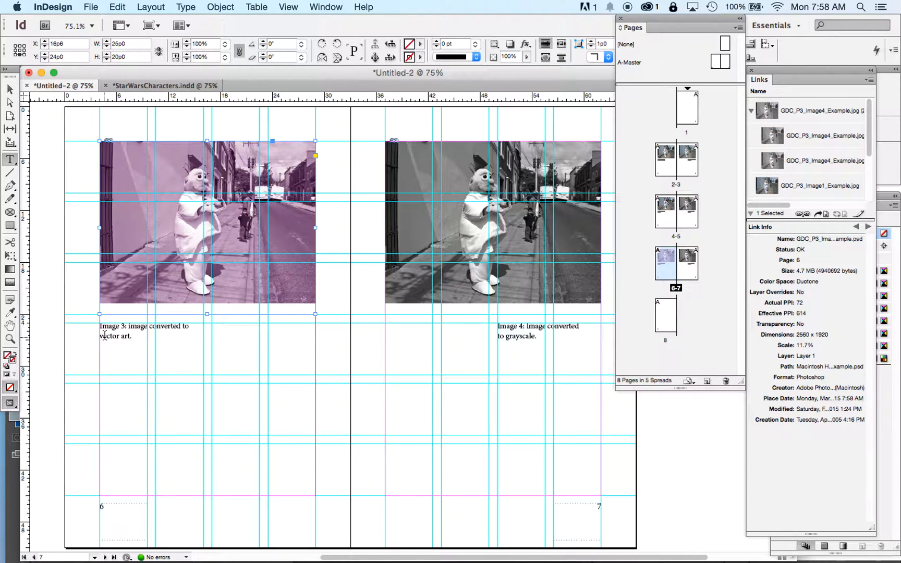
drag(100, 336, 133, 336)
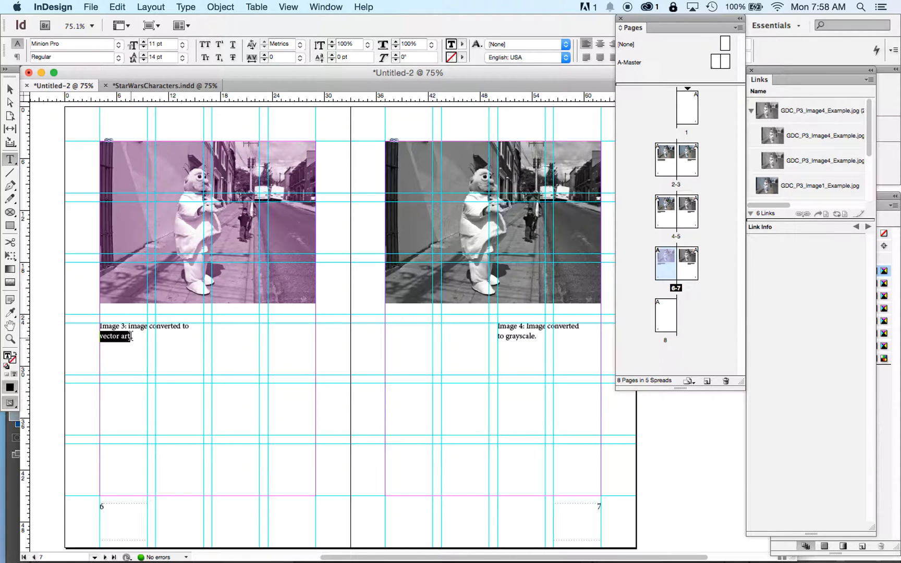
text(doutone.)
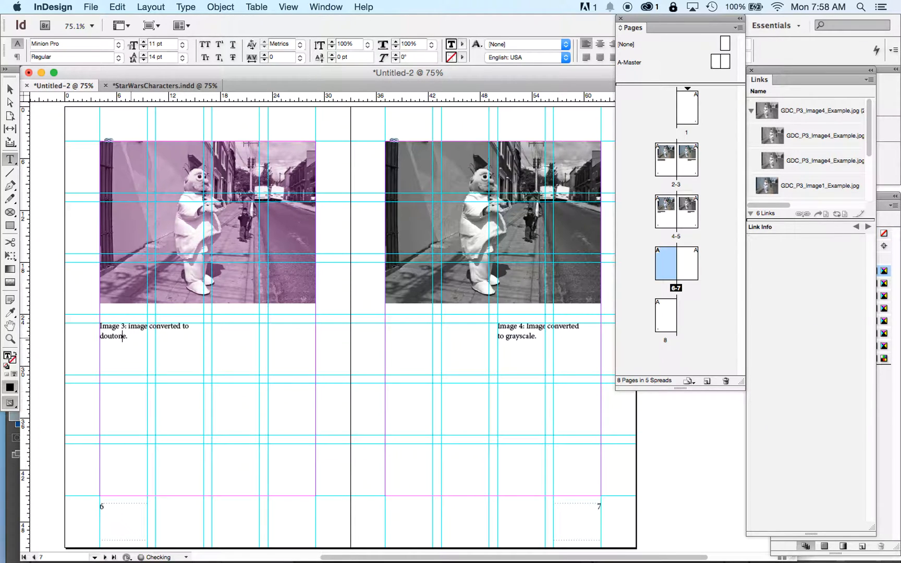
key(BackSpace)
key(Right)
text(o)
click(10, 89)
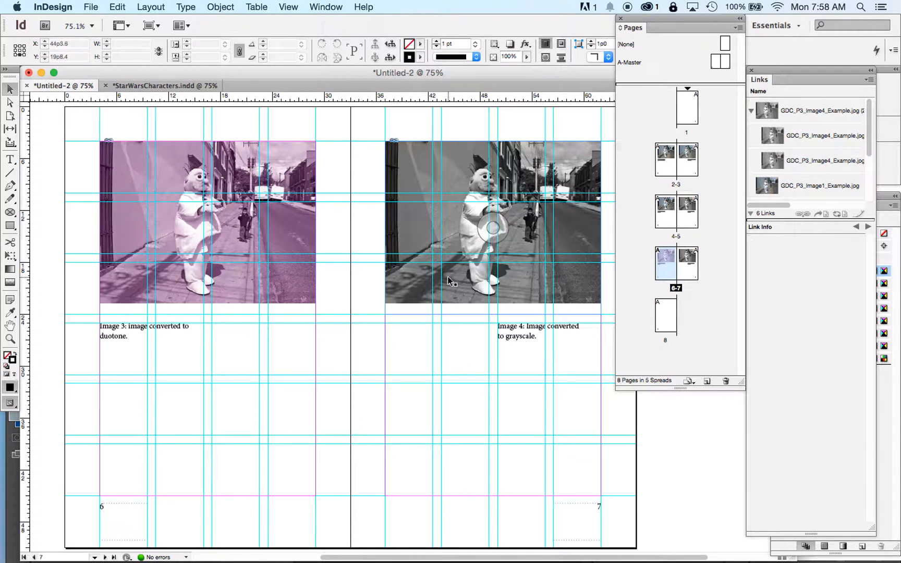
Change the image number in the page 6 caption to 5
click(10, 160)
click(135, 334)
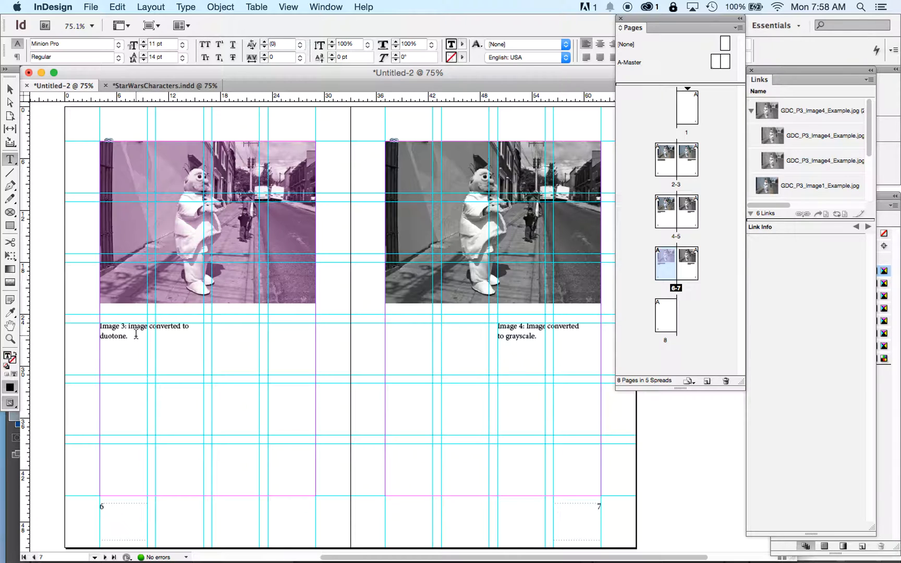
key(BackSpace)
text(5)
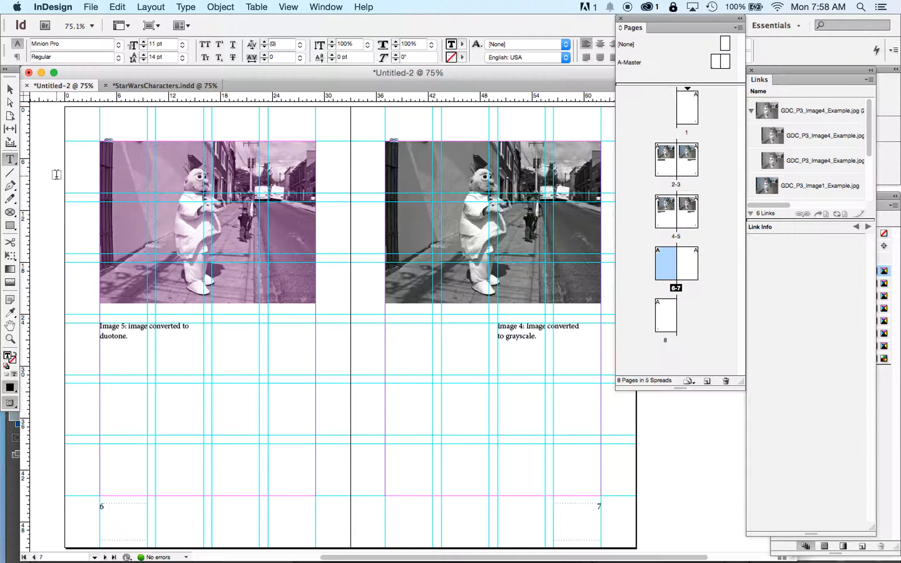
click(10, 90)
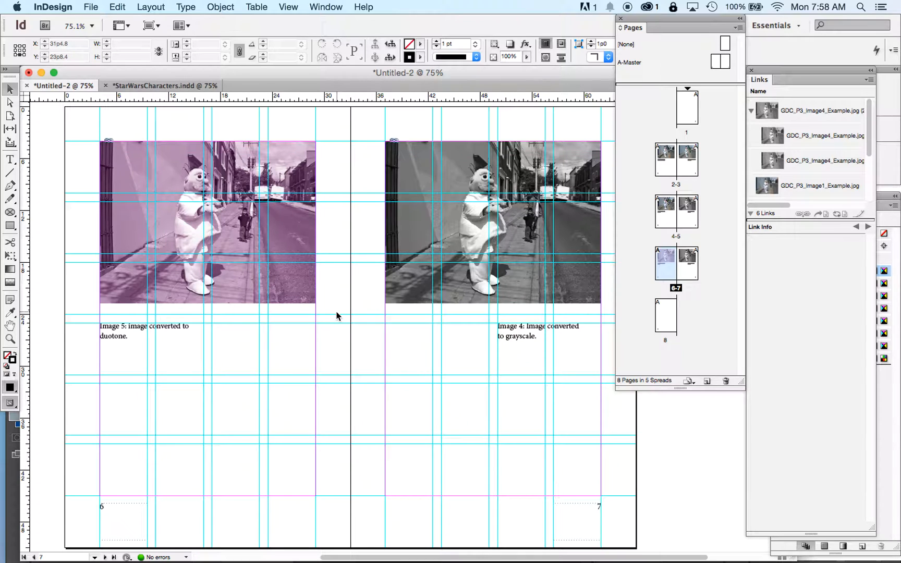
Change the label at the start of the page 7 caption to "Images 6-9"
click(466, 254)
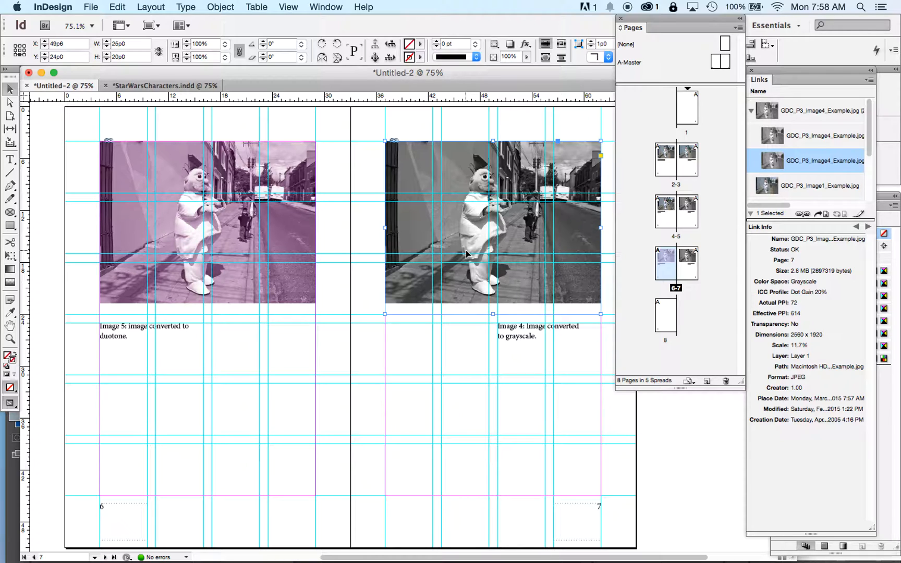
click(10, 159)
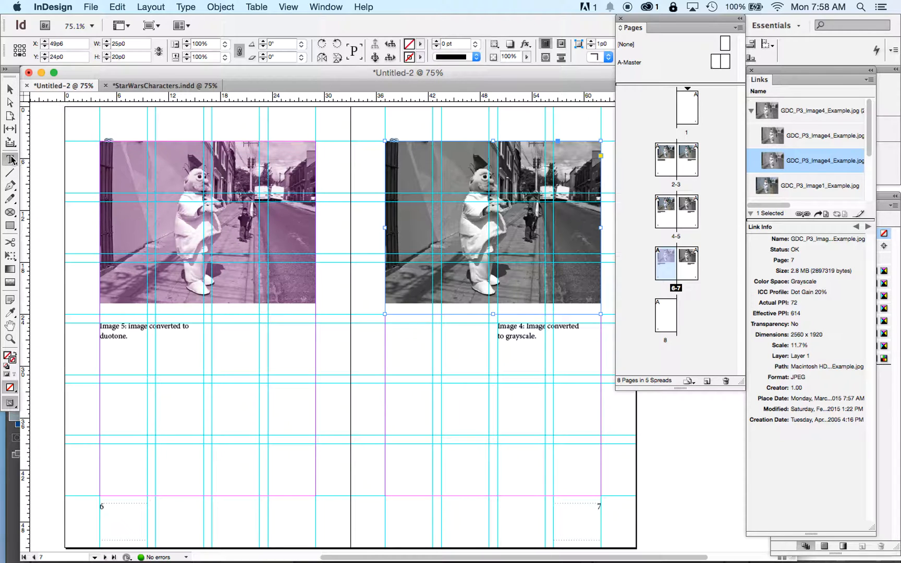
click(519, 327)
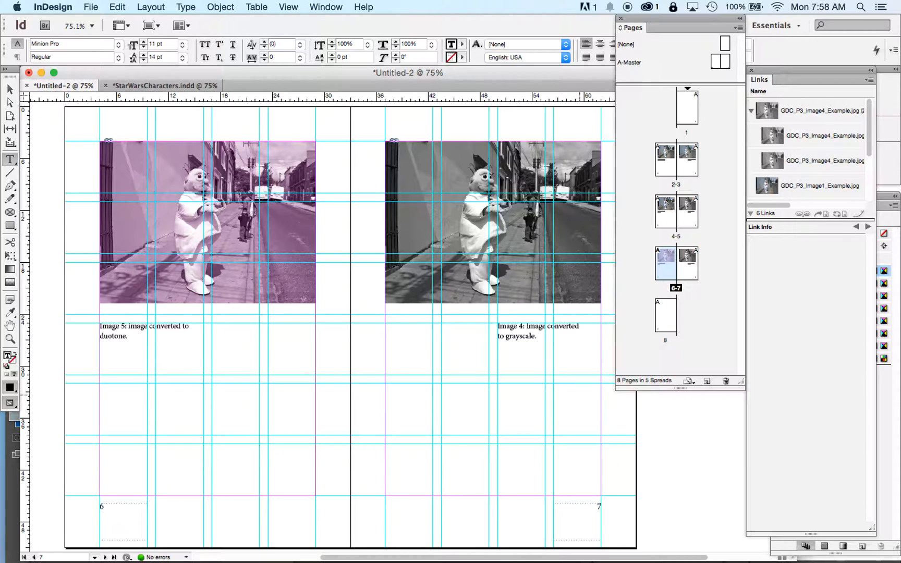
text(s)
key(Right)
key(Right)
key(BackSpace)
text(6-)
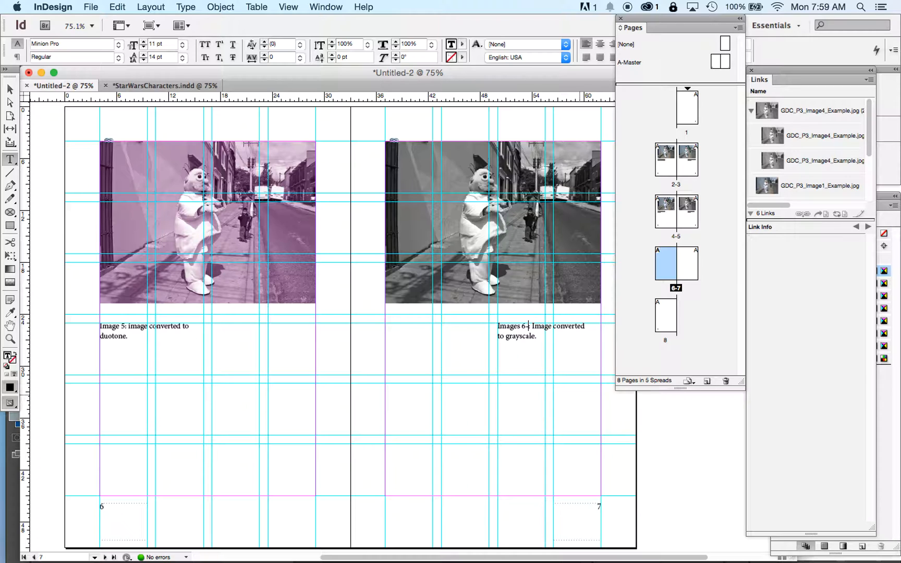
text(9)
Replace the description after the label in the page 7 caption with "Filters applied."
drag(536, 326, 555, 335)
text(Fil)
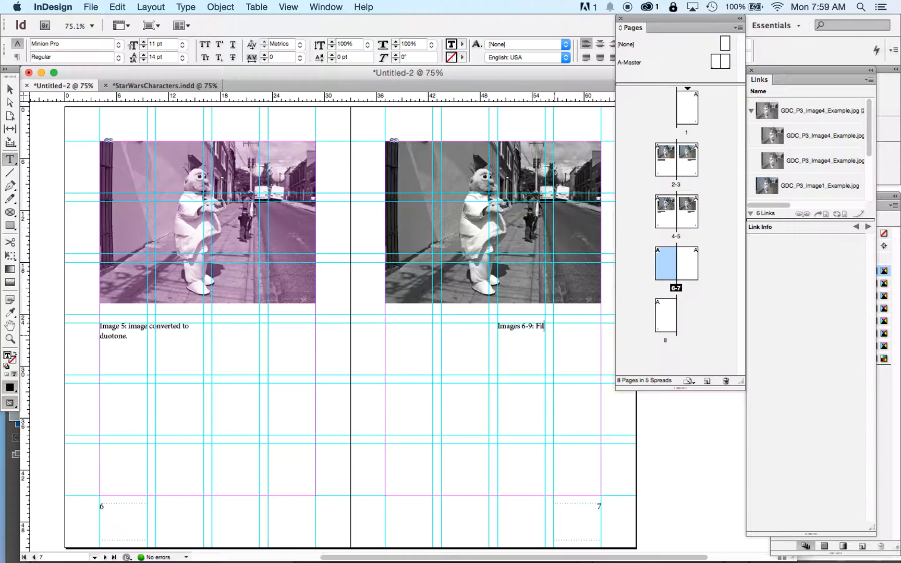
text(ters applied.)
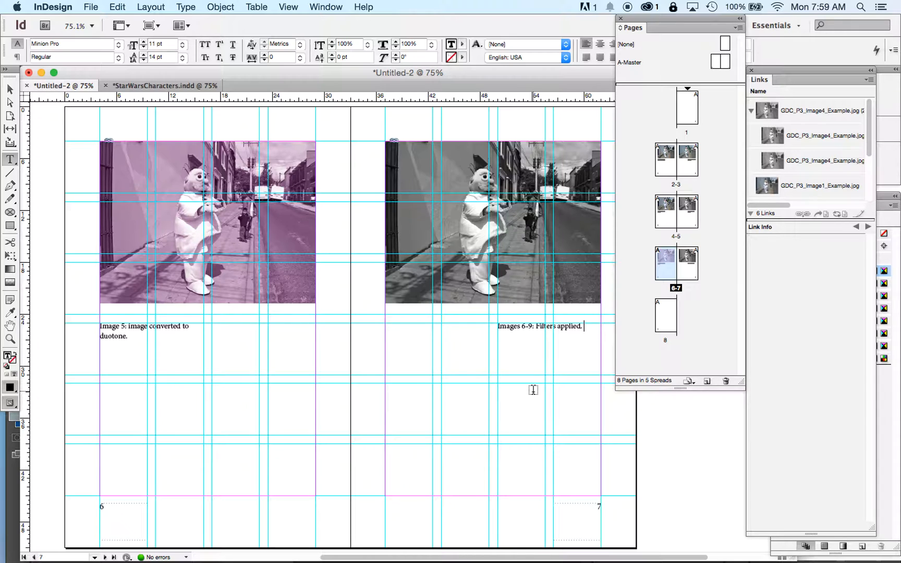
Add "Filters, clockwise from top left:" on a new line of the page 7 caption, followed by "filter a, filter b, filter c, filter d."
text(Filters.)
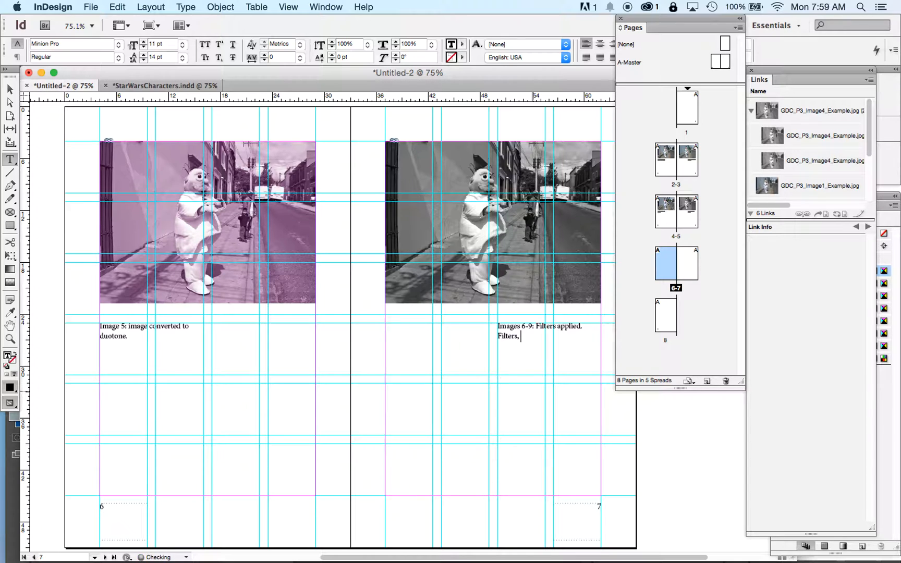
key(BackSpace)
text(, clockwise from top left.)
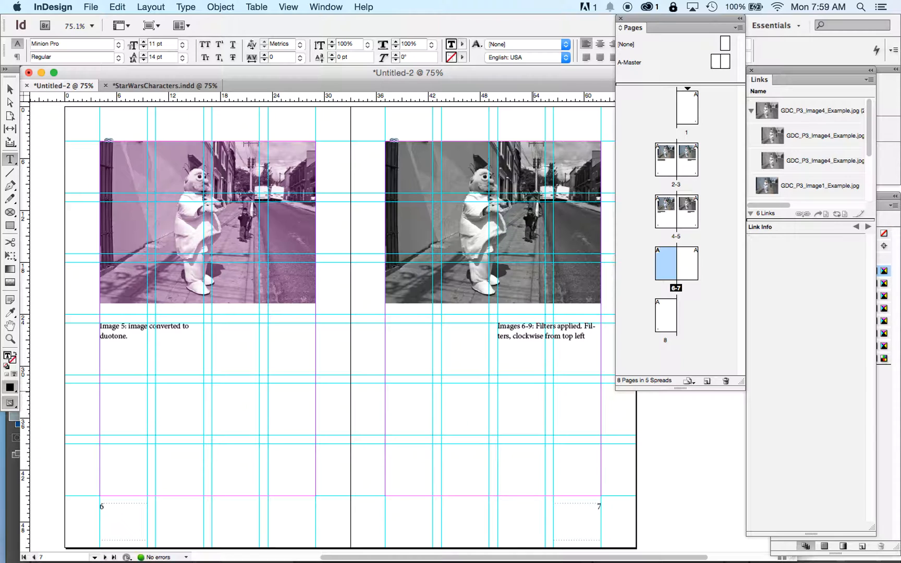
key(Up)
key(Left)
key(Return)
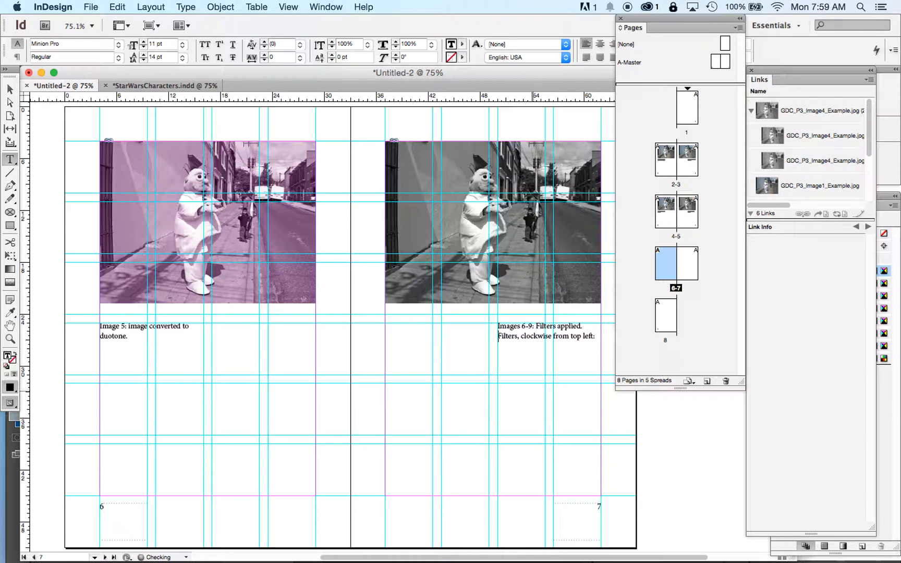
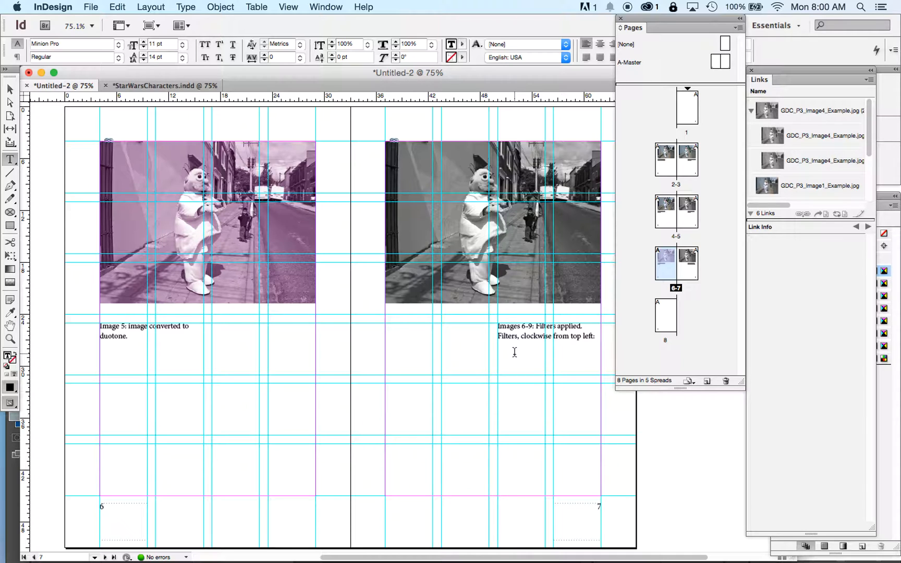
text(filter a, filter b,)
text(filter c, filter d.)
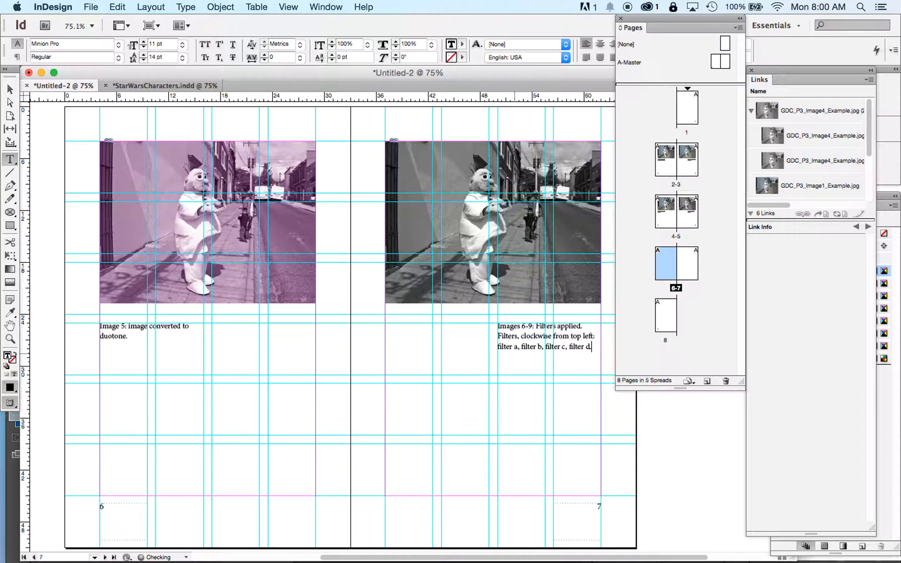
Examine the page 7 caption up close and check it together with the picture above it
click(9, 338)
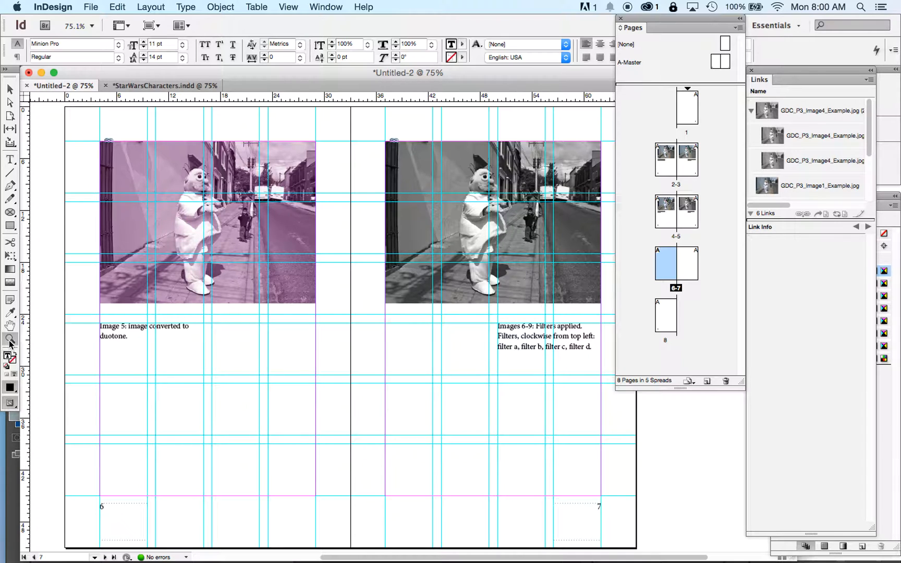
drag(485, 315, 628, 383)
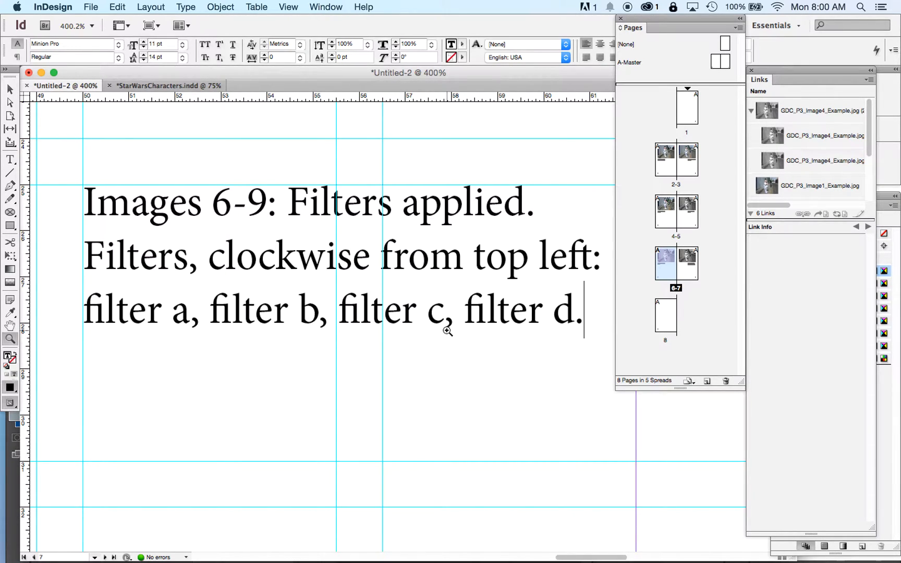
key(super+minus)
key(super+minus)
key(super+minus)
key(super+minus)
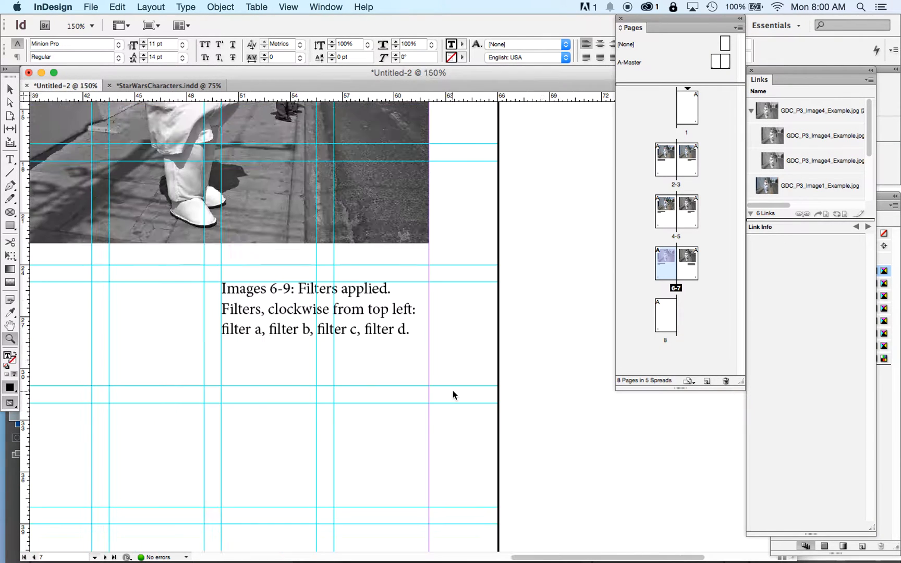
scroll(453, 391, up, 3)
scroll(453, 392, left, 2)
scroll(453, 391, up, 2)
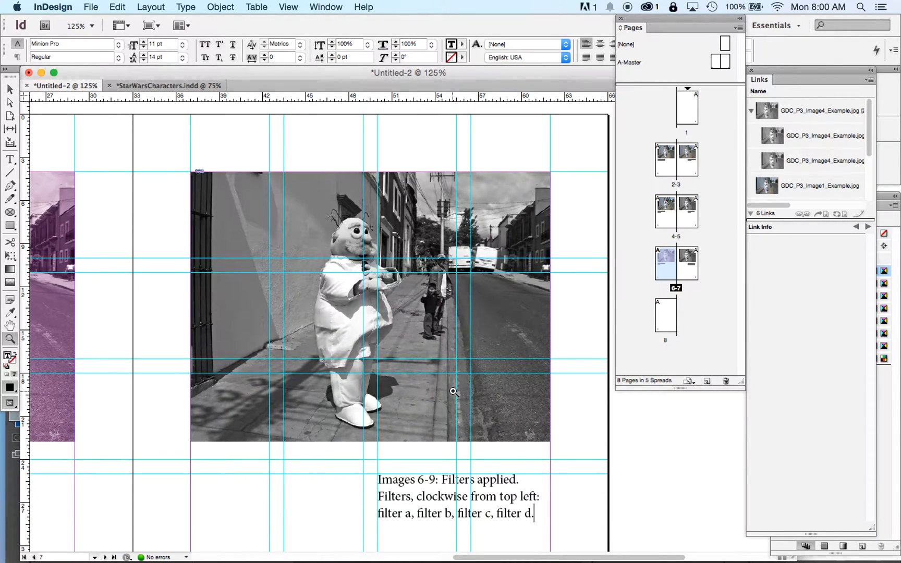
scroll(453, 392, right, 1)
scroll(453, 391, down, 3)
scroll(452, 391, up, 3)
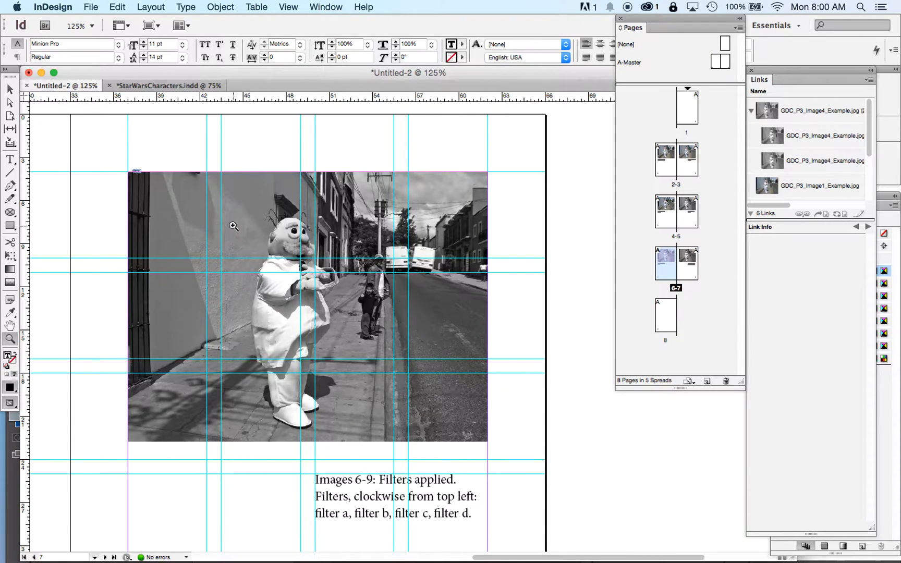
click(10, 89)
click(144, 139)
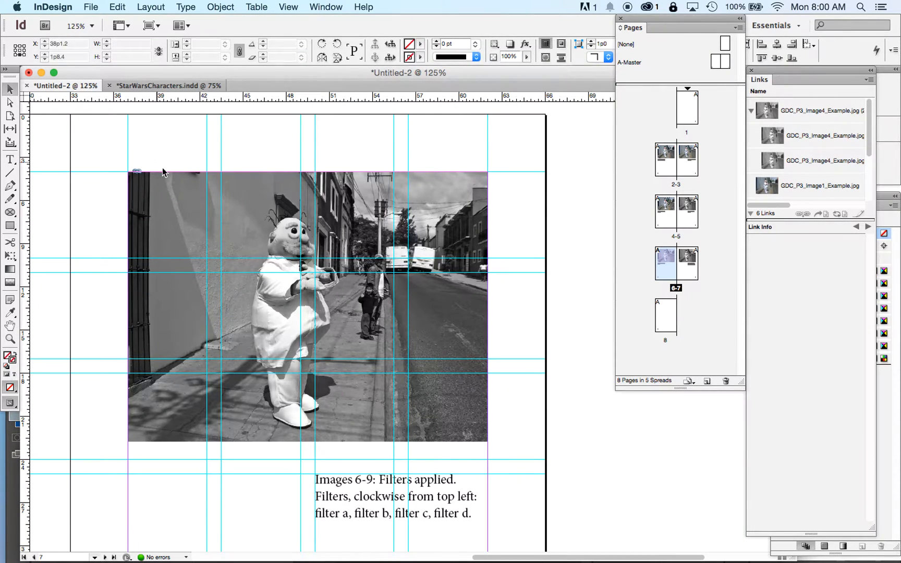
click(178, 202)
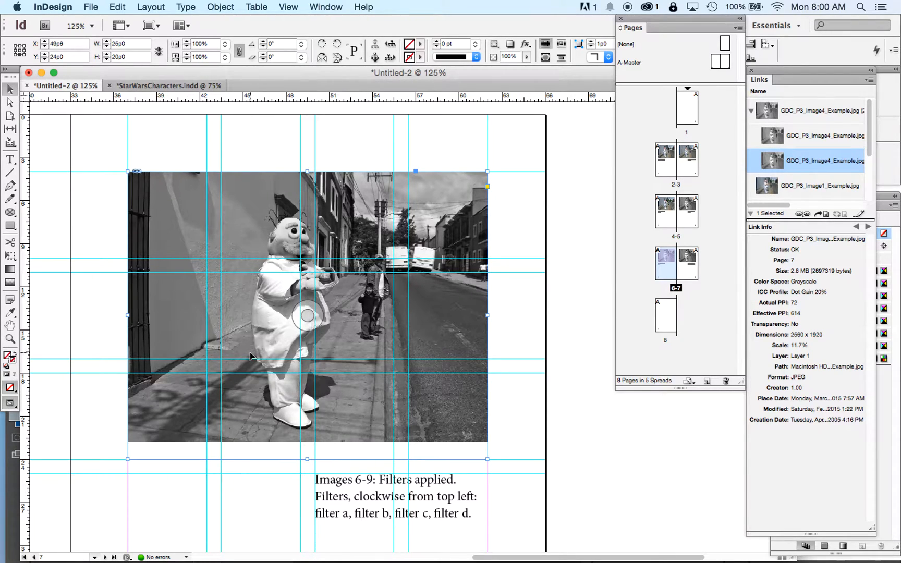
click(95, 8)
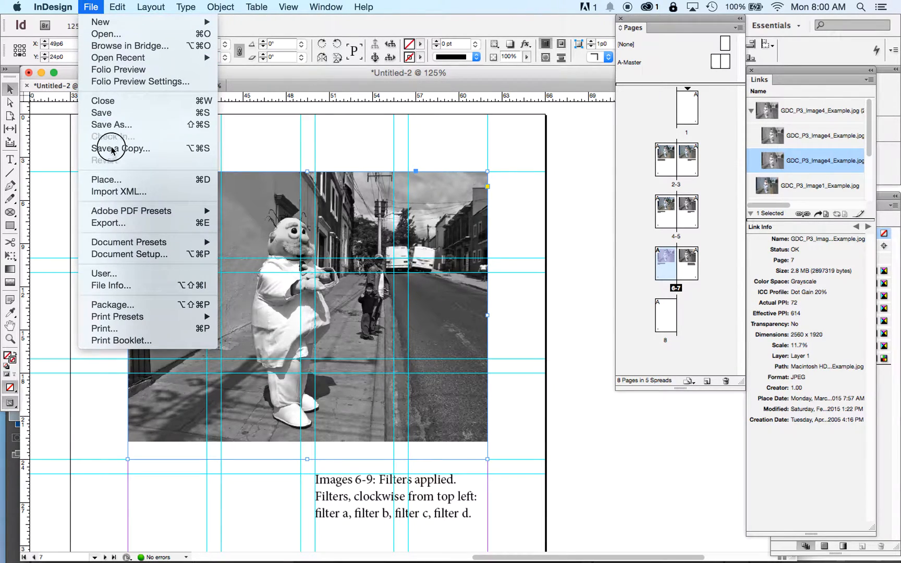
click(306, 117)
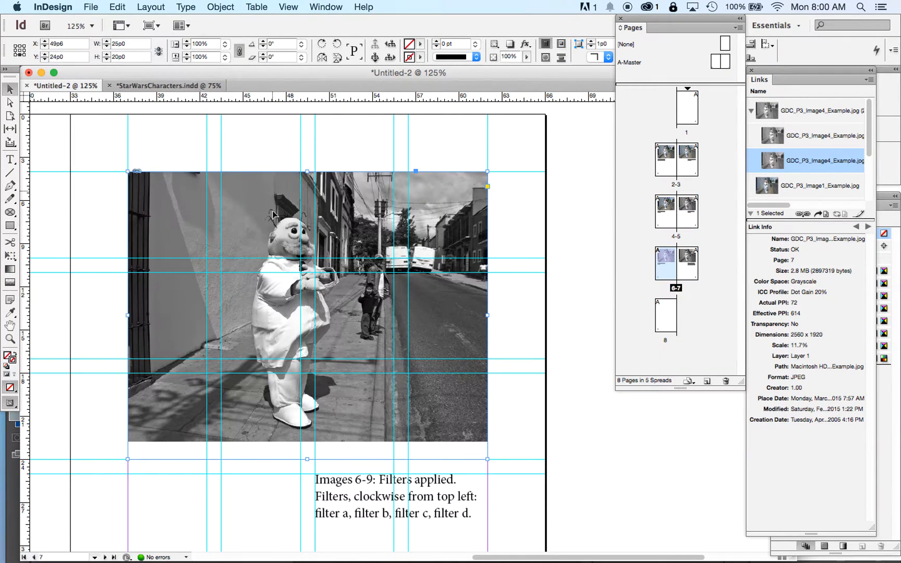
scroll(277, 294, left, 10)
scroll(278, 294, right, 1)
scroll(277, 298, right, 2)
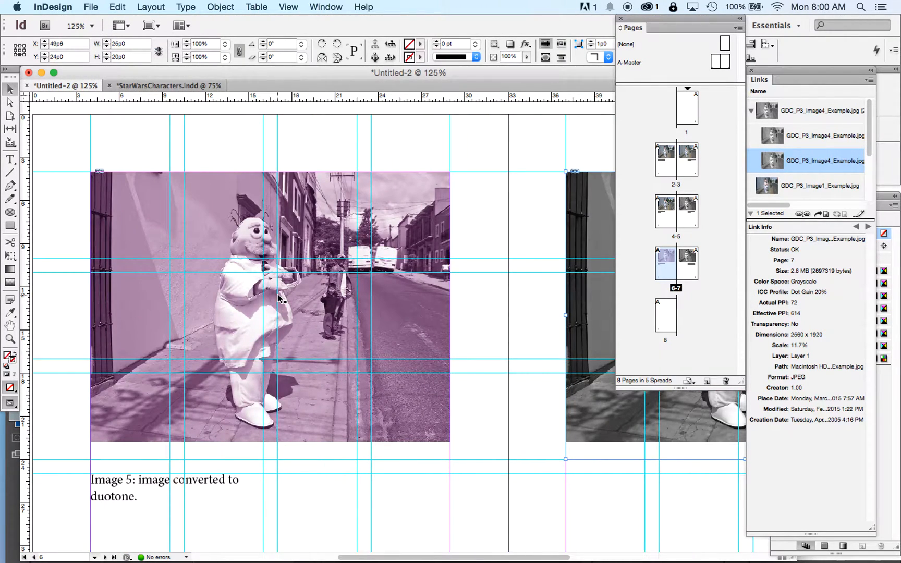
scroll(278, 297, right, 10)
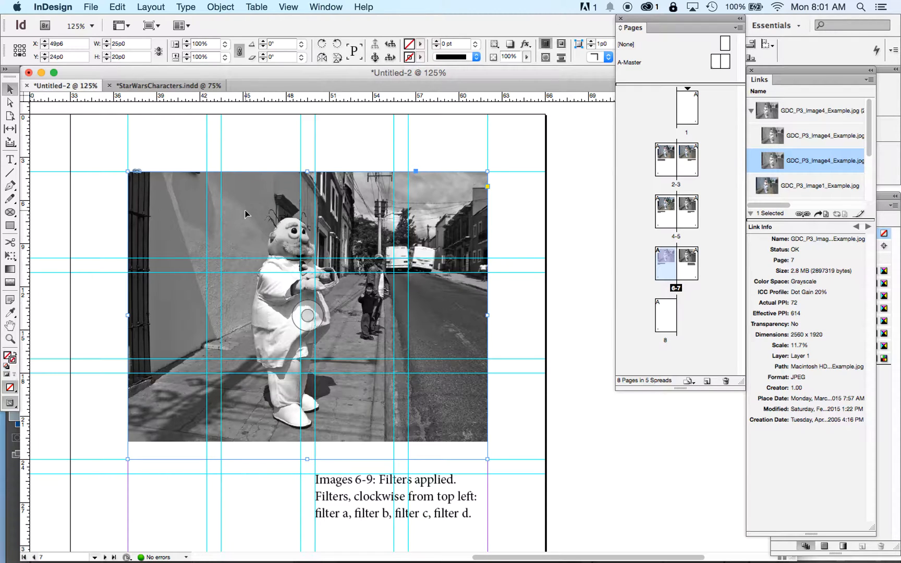
Replace the photo in the page 7 picture frame with GDC_P3_Image6_Example.jpg and deselect the frame
click(247, 146)
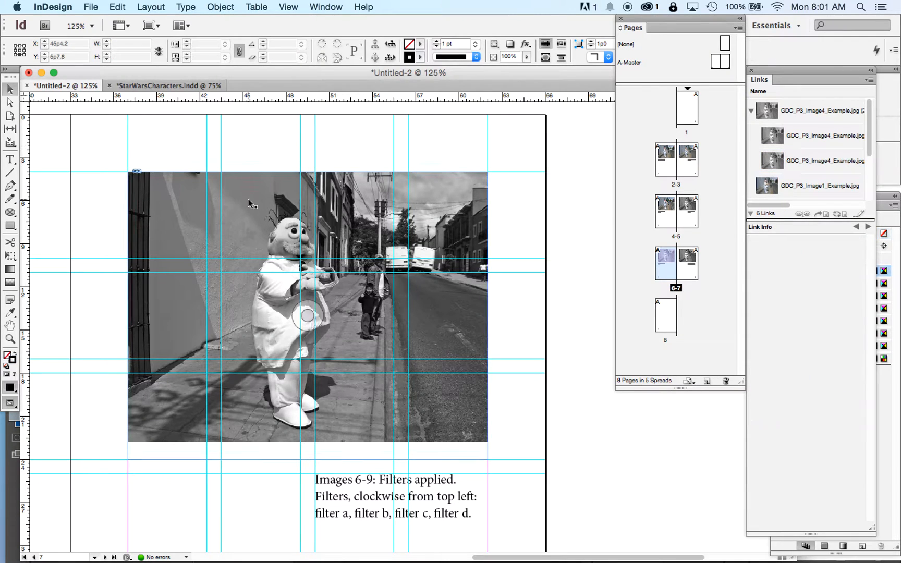
click(249, 205)
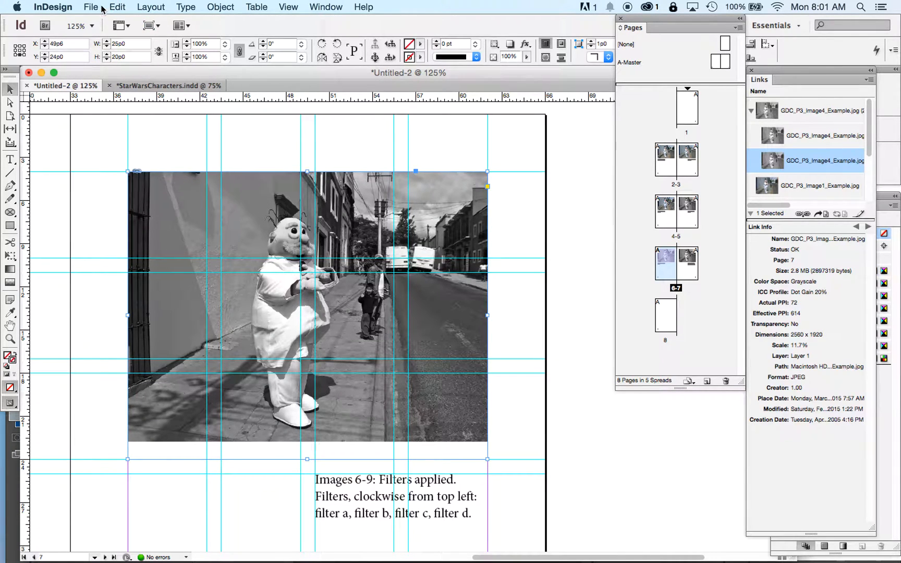
click(118, 6)
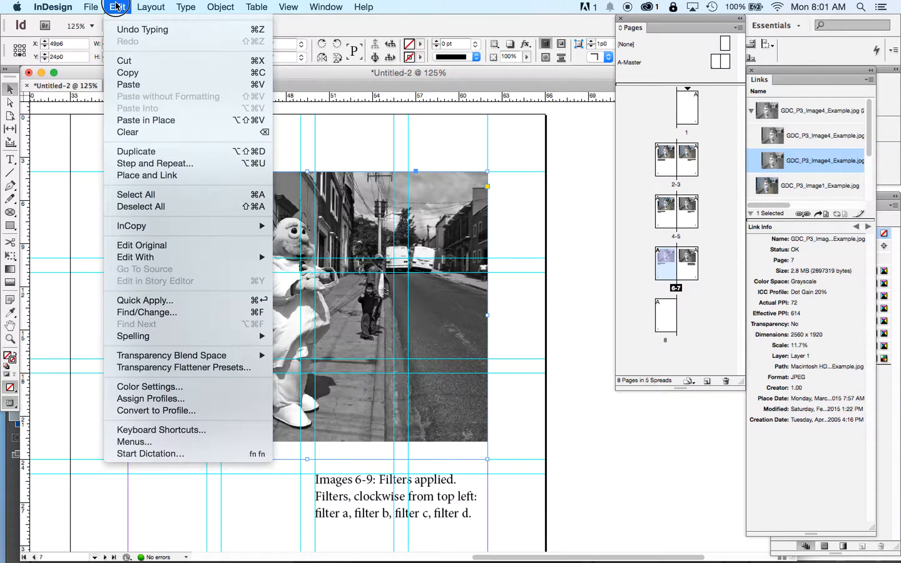
mouse_move(96, 9)
click(146, 179)
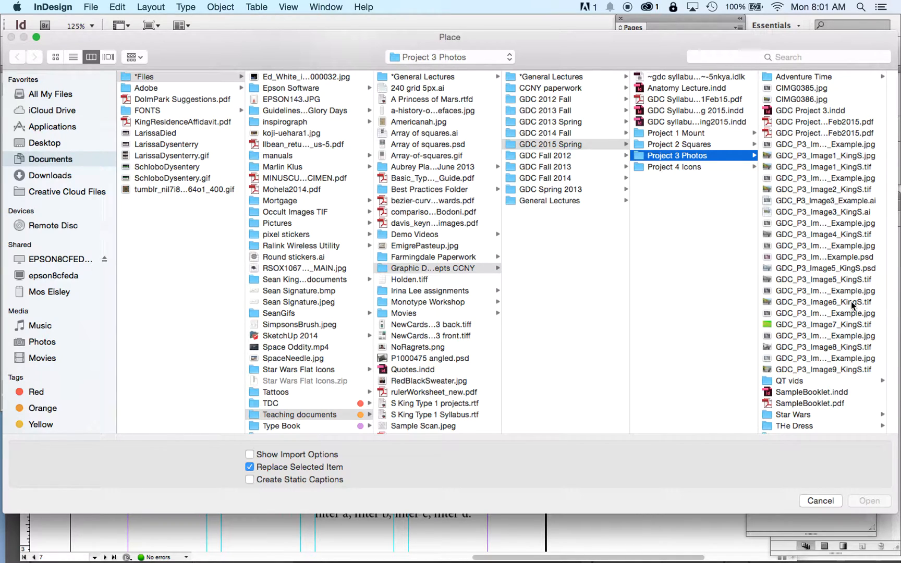
click(851, 301)
key(Up)
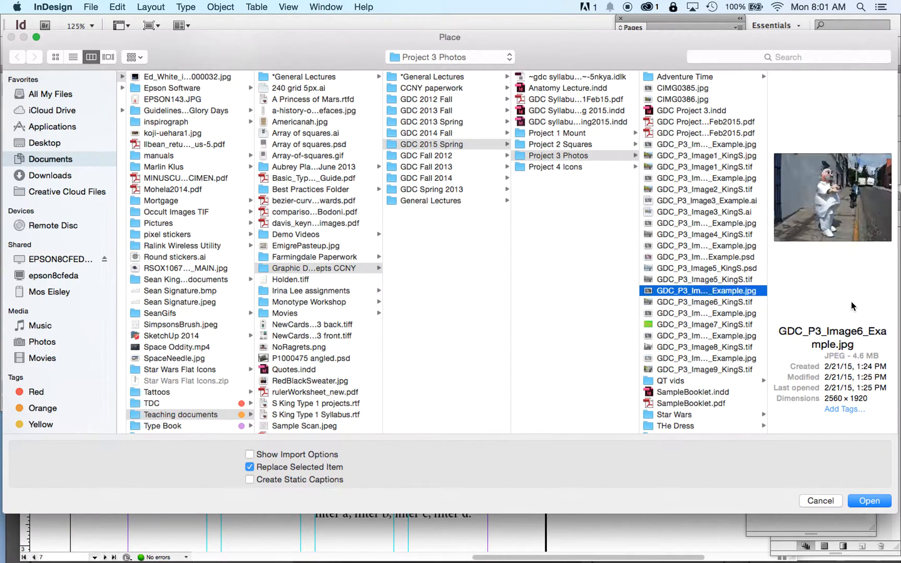
key(Return)
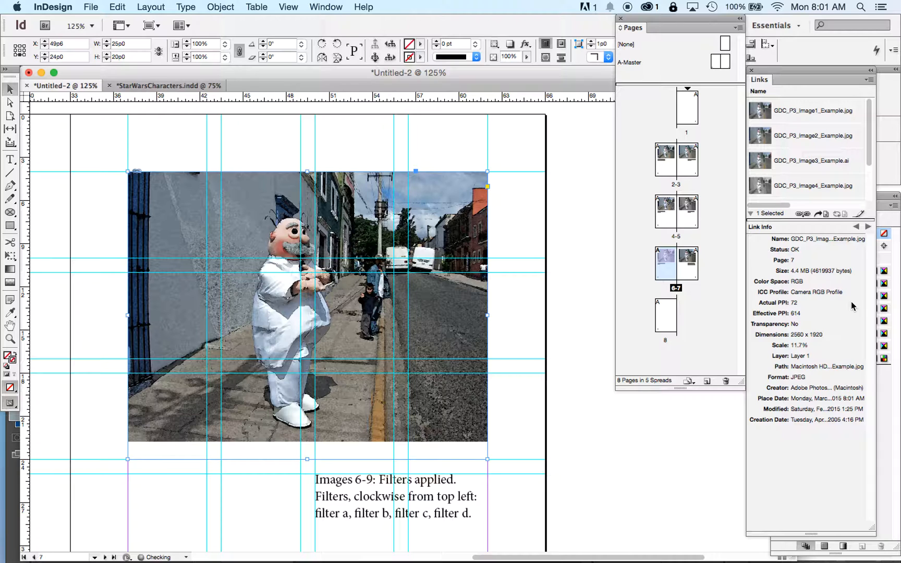
click(528, 338)
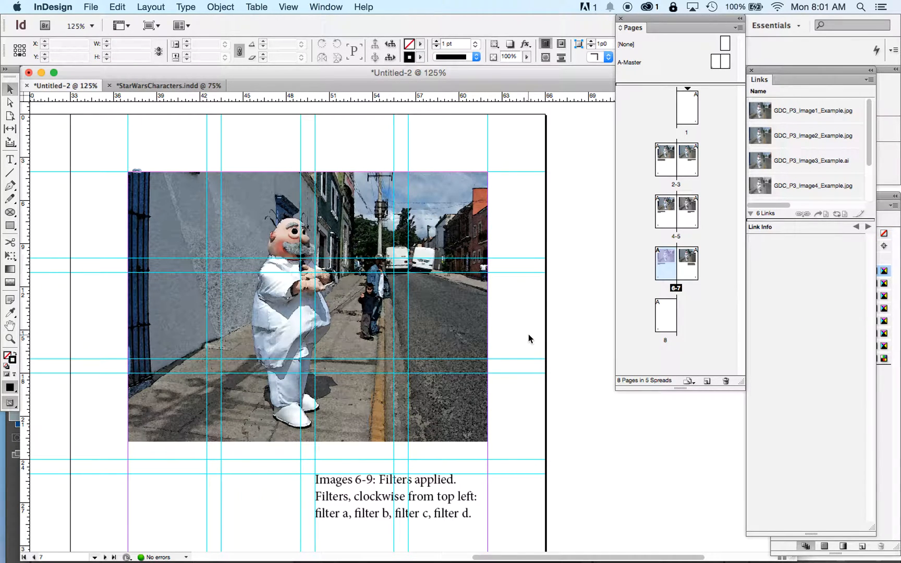
Paste a copy of the page 7 picture frame and position it over the original
click(267, 305)
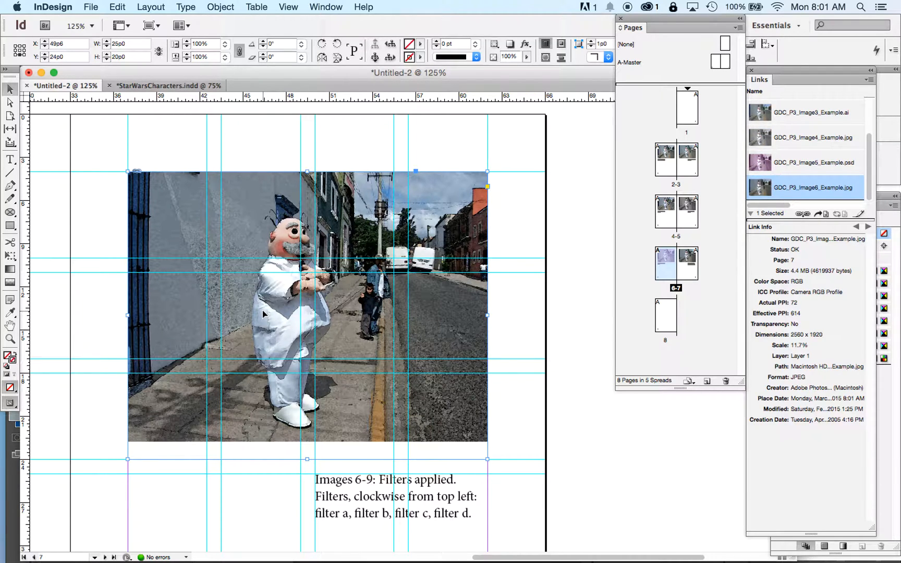
key(super+v)
drag(443, 217, 354, 209)
click(512, 222)
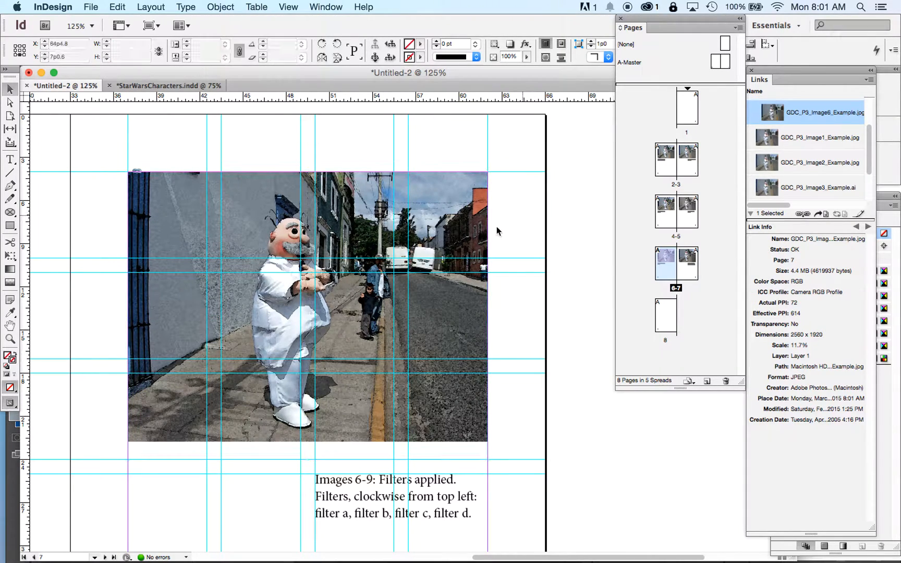
click(267, 225)
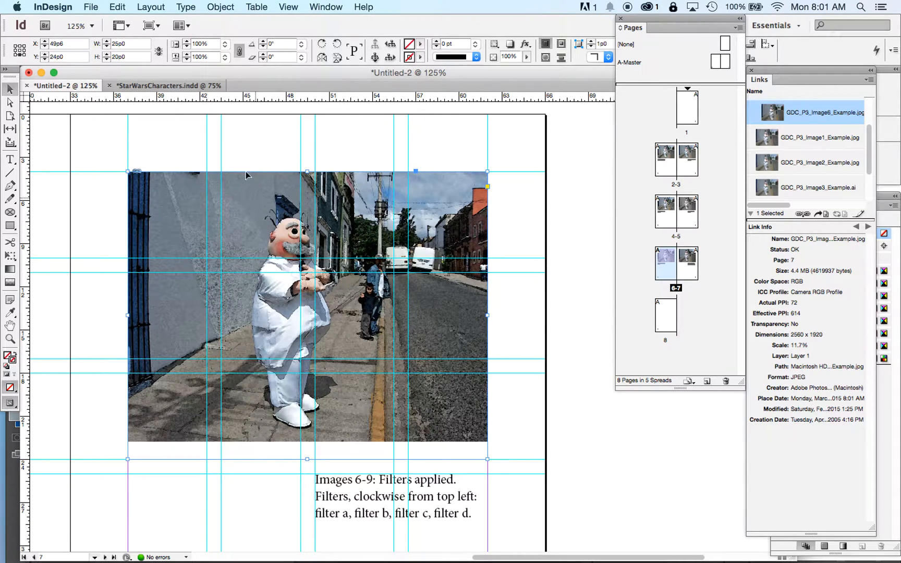
Replace the photo in the topmost page 7 picture frame with GDC_P3_Image7_Example.jpg
click(91, 7)
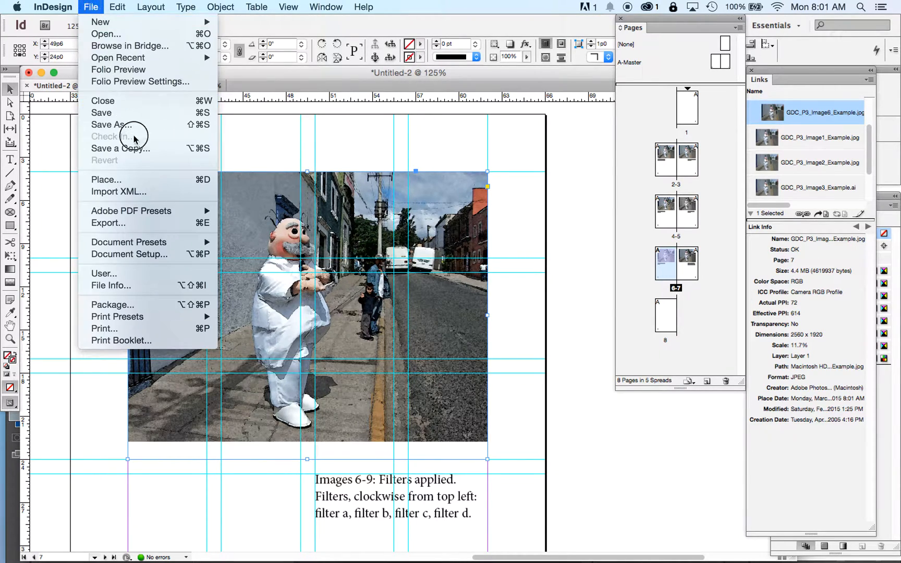
click(125, 179)
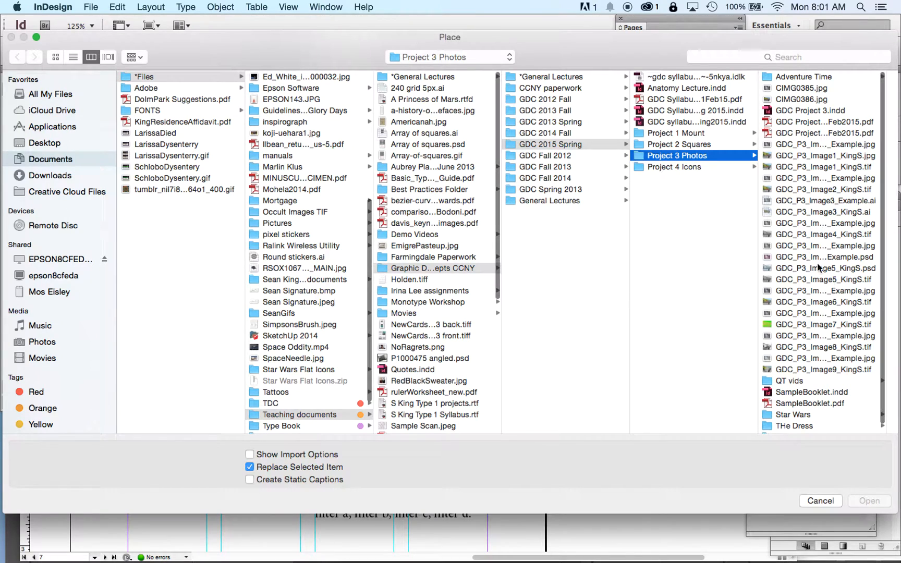
click(862, 324)
key(Up)
key(Return)
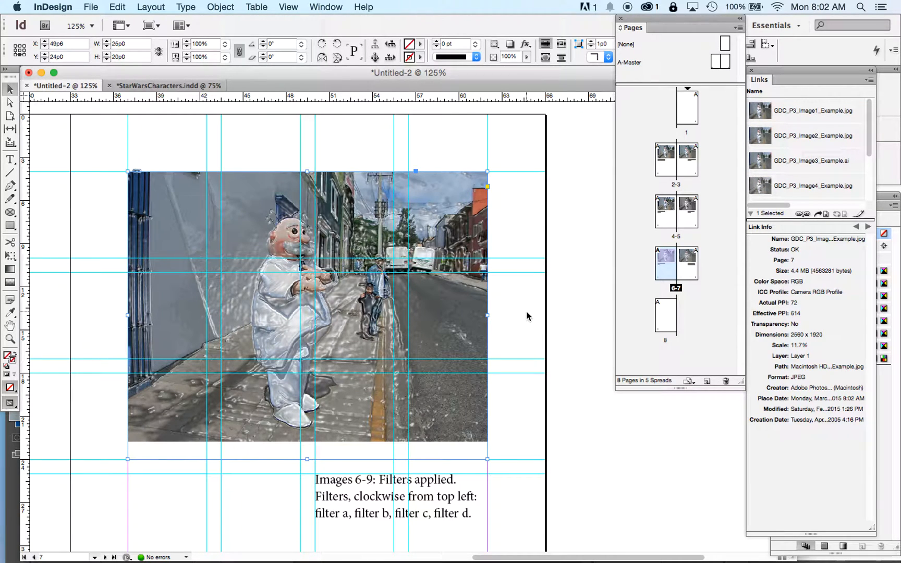
Paste another copy of the picture frame exactly over the stack and replace its photo with GDC_P3_Image8_Example.jpg
key(super+v)
drag(368, 216, 268, 204)
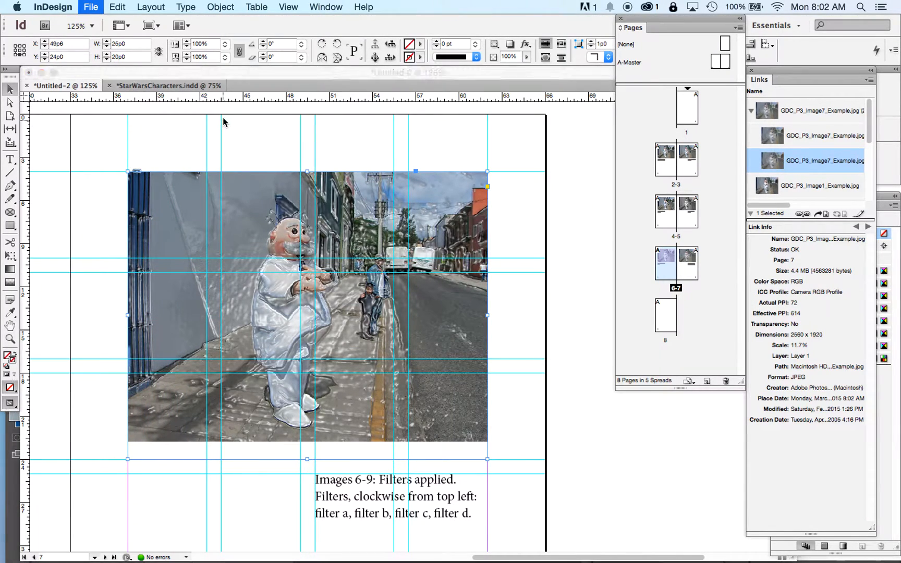
key(super+d)
click(861, 335)
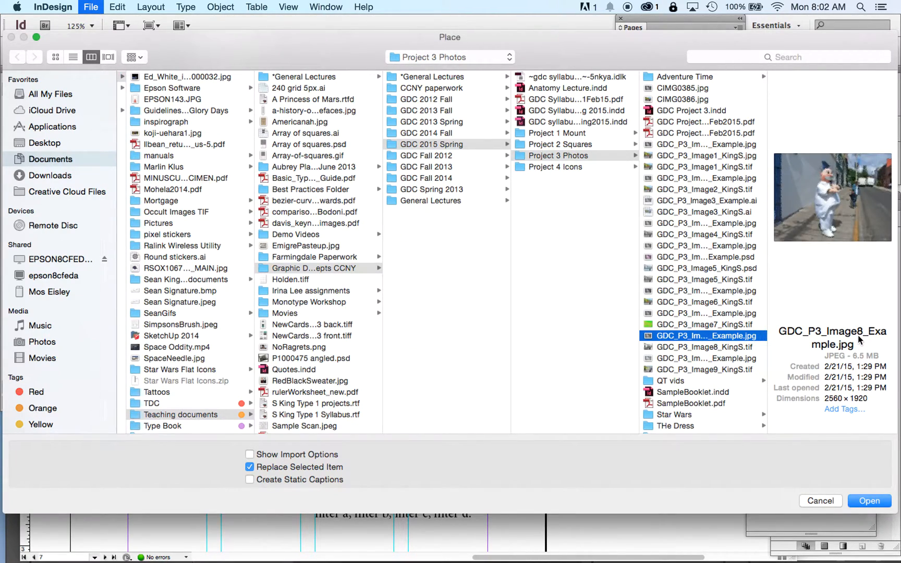
key(Return)
Add a fourth copy of the picture frame over the stack, replace its photo with GDC_P3_Image9_Example.jpg, and deselect it
key(super+v)
drag(463, 217, 363, 202)
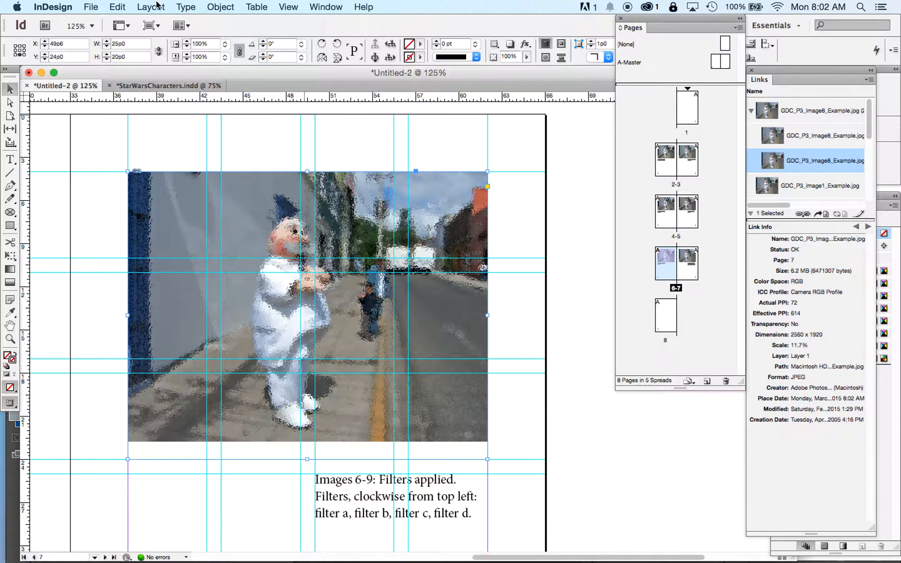
click(90, 7)
click(134, 180)
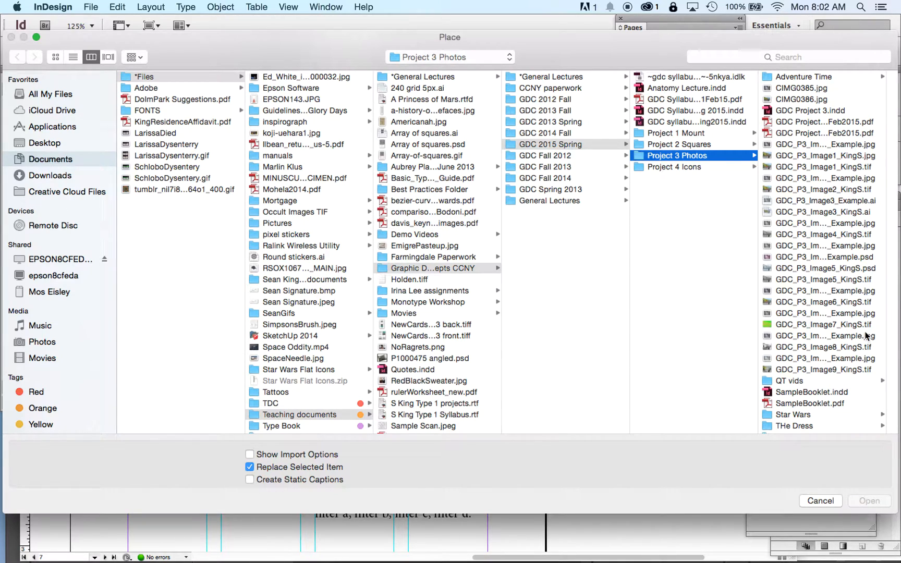
click(847, 359)
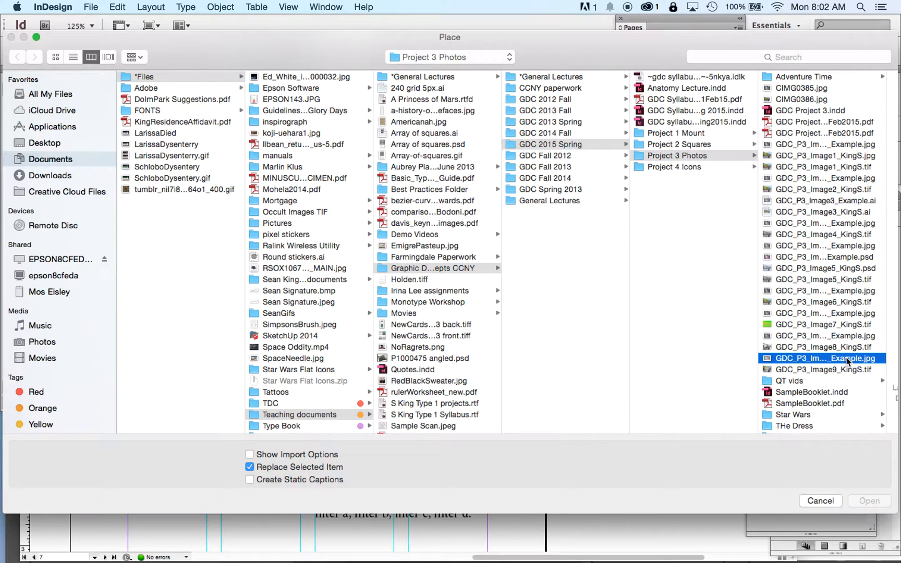
key(Return)
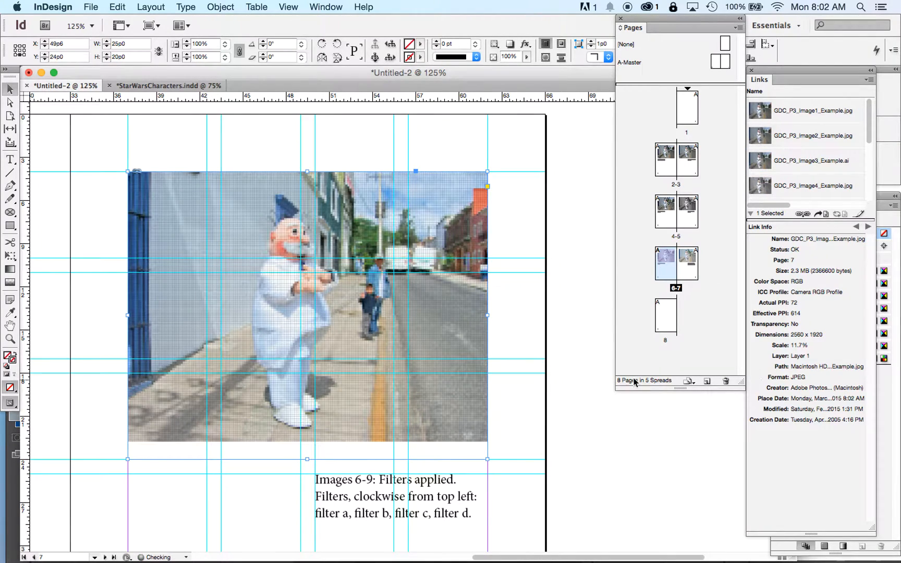
click(522, 337)
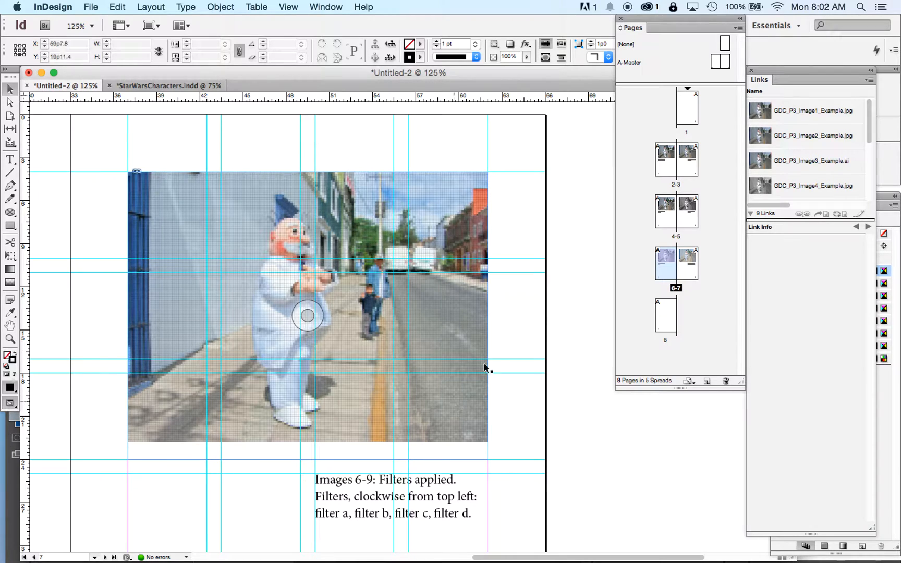
Reduce the top GDC_P3_Image9_Example.jpg frame to a quarter of its width, 25p0/4, anchored at its right edge
click(450, 313)
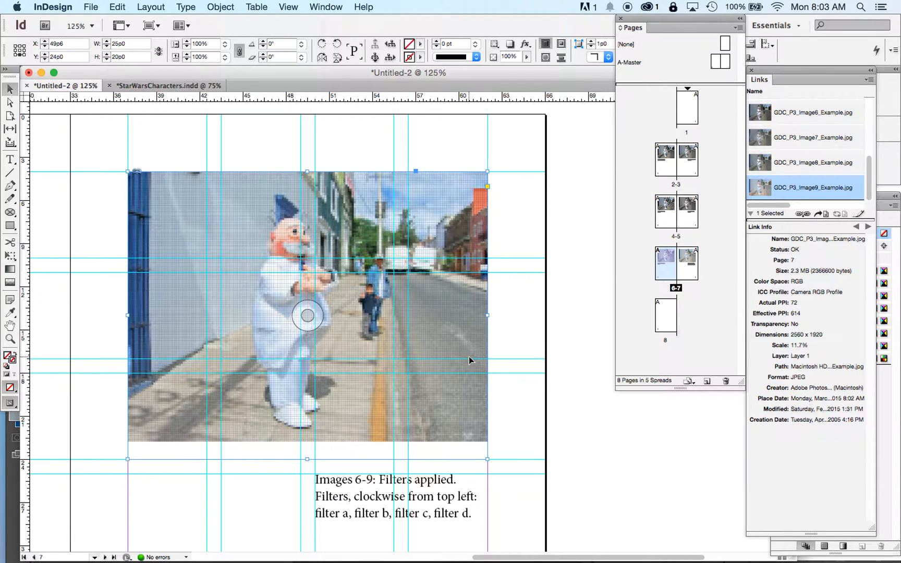
click(529, 191)
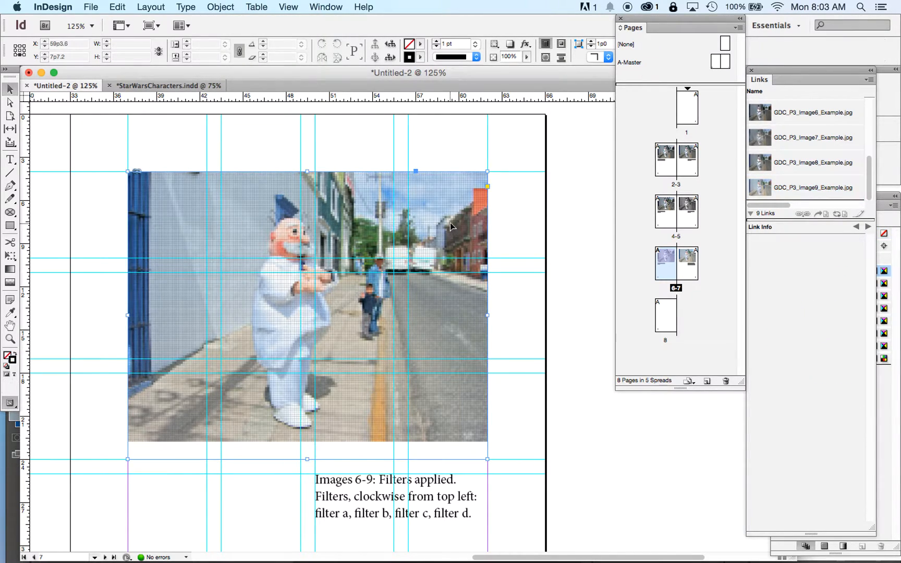
click(451, 225)
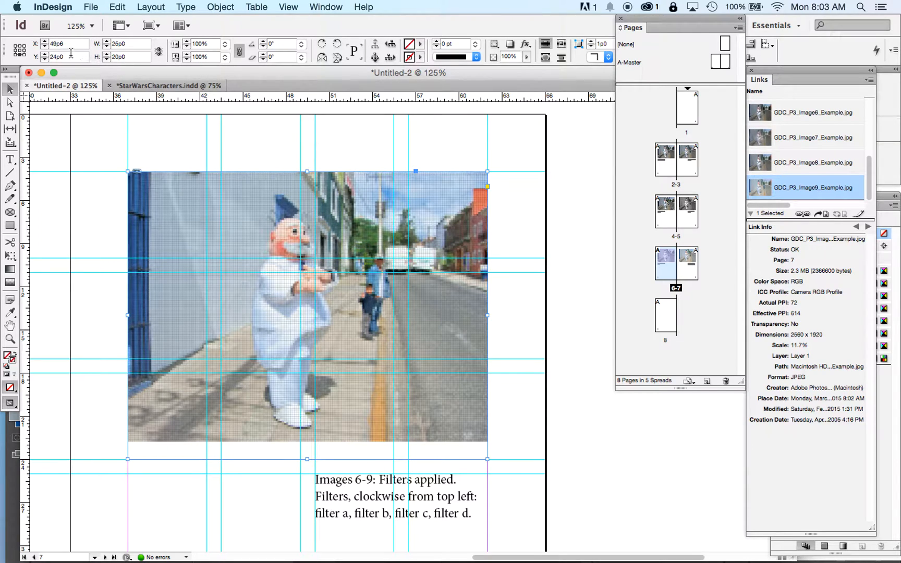
click(20, 45)
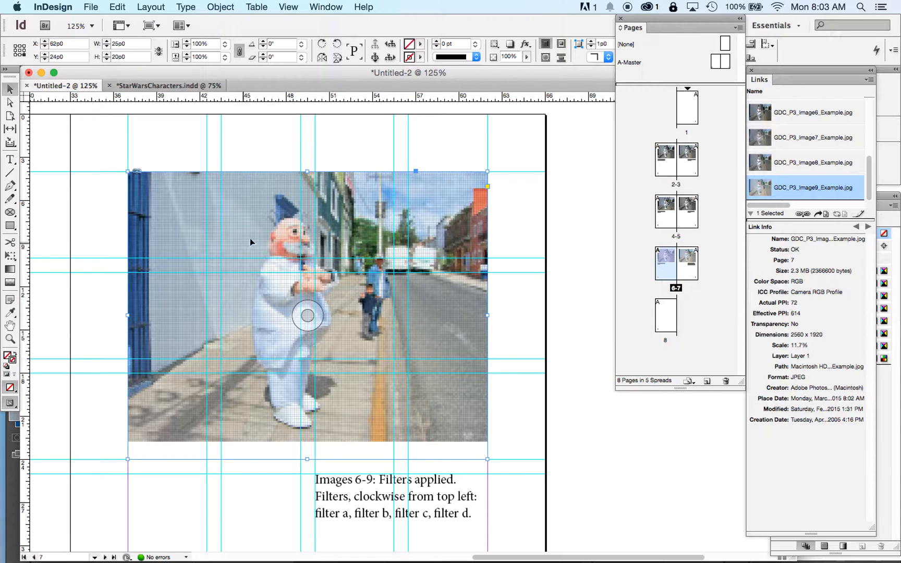
click(136, 45)
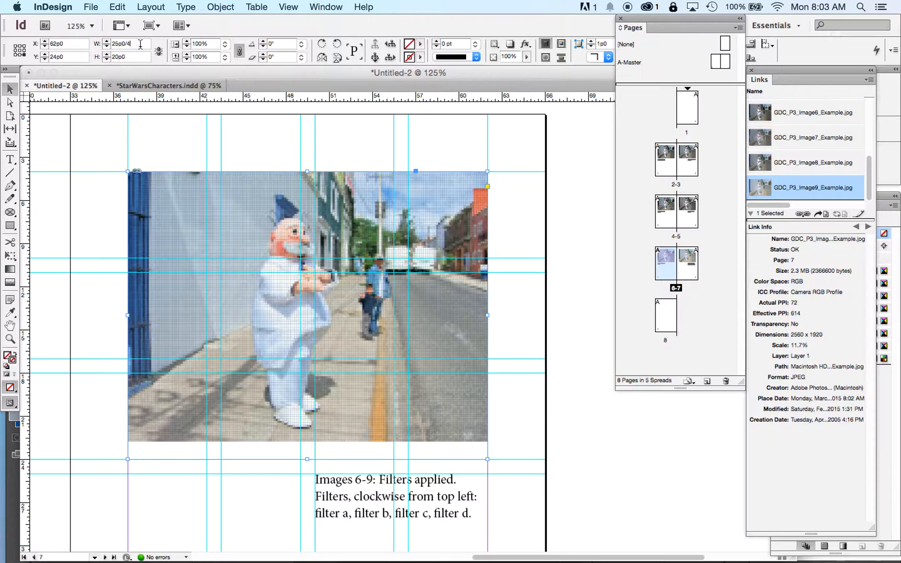
key(Return)
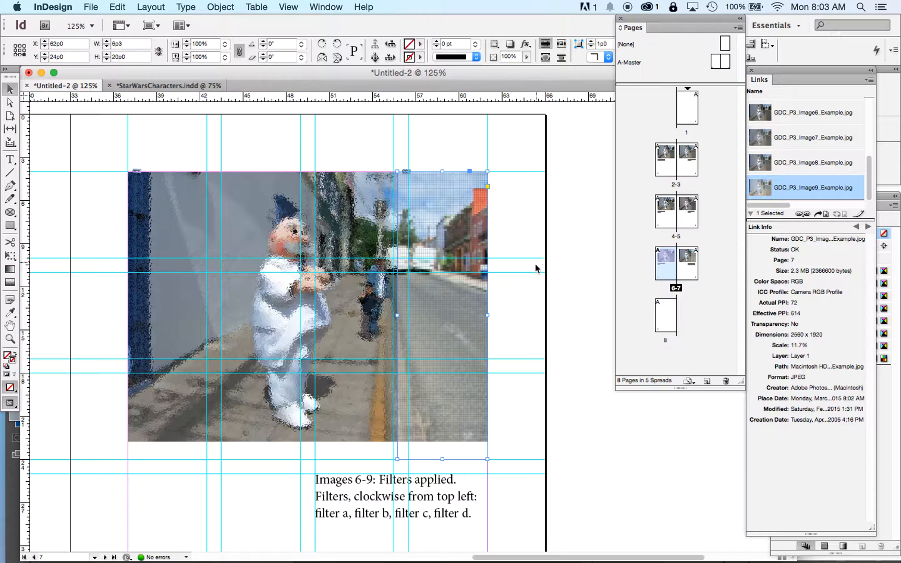
click(528, 282)
Halve the width of the GDC_P3_Image8_Example.jpg frame to 12p6, keeping its right edge fixed
click(257, 295)
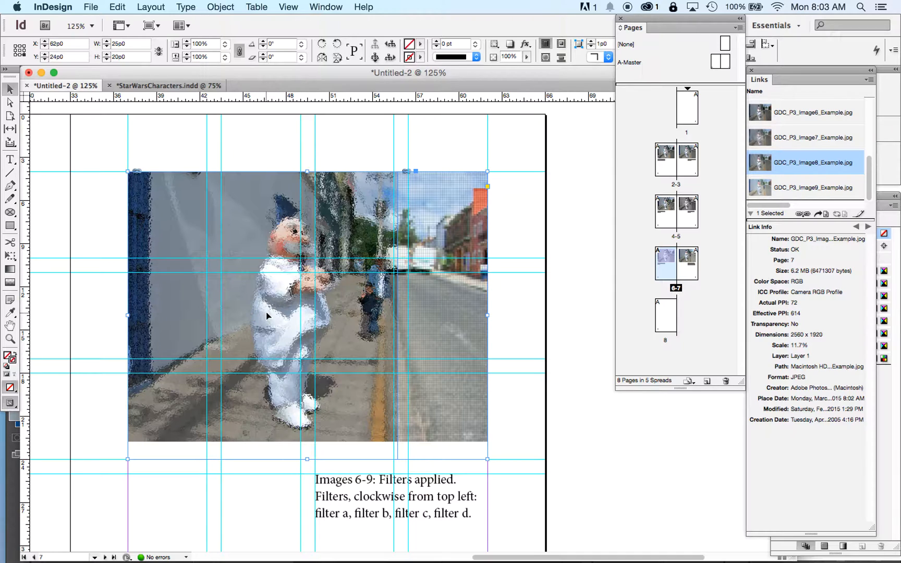
click(133, 44)
text(/2)
key(Return)
click(397, 315)
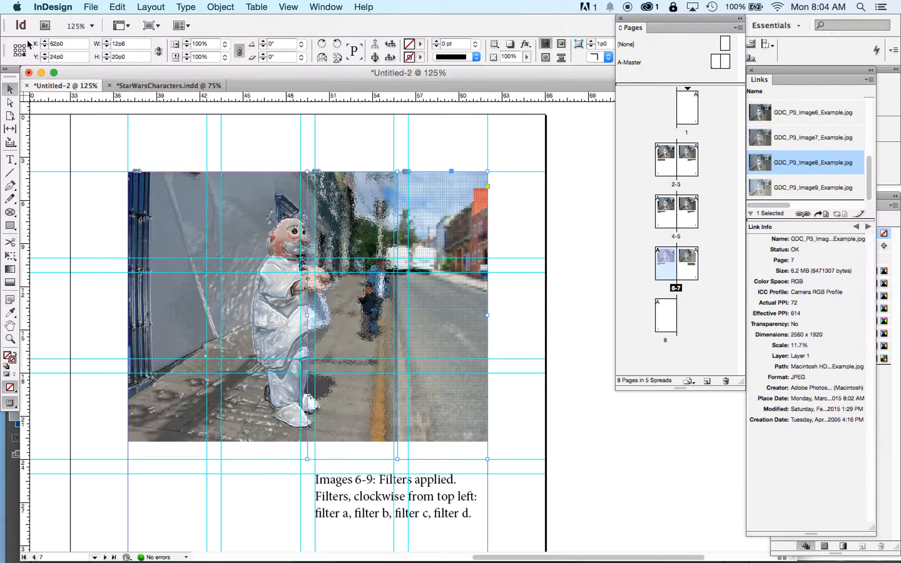
Anchor the GDC_P3_Image8_Example.jpg frame at its left edge, halve its width again to 6p3, and deselect it
click(15, 50)
click(140, 44)
text(/2)
key(Return)
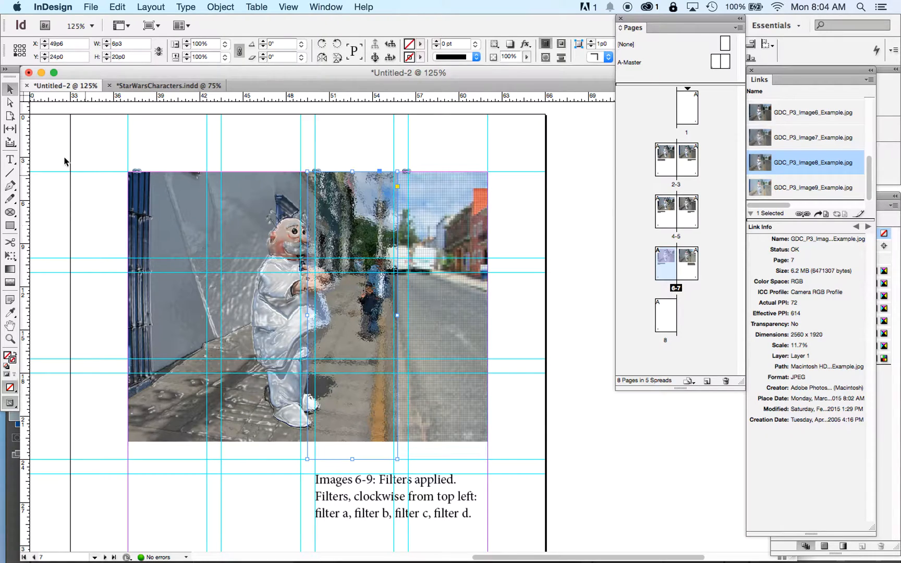
click(146, 143)
Hide the layout guides and leave the frames on page 7 deselected
click(262, 241)
key(slash)
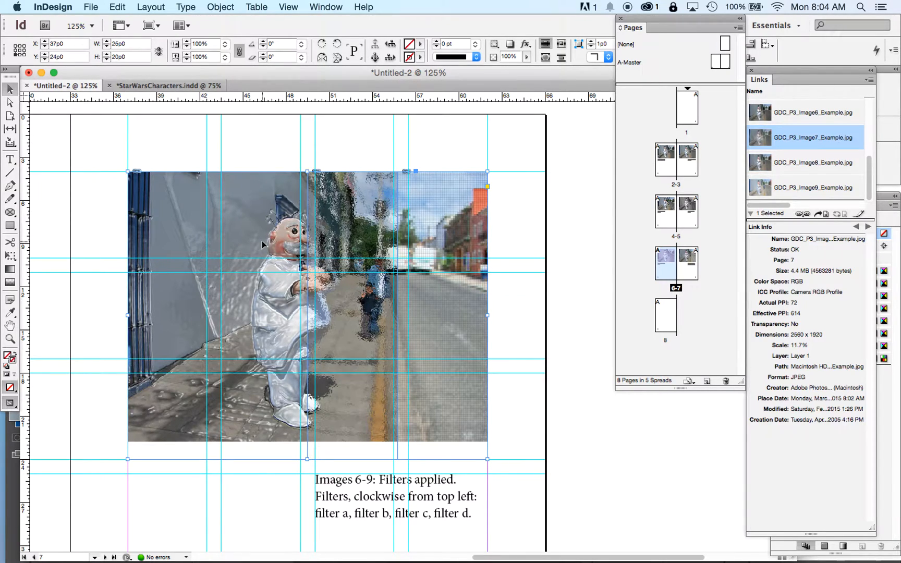
key(super+semicolon)
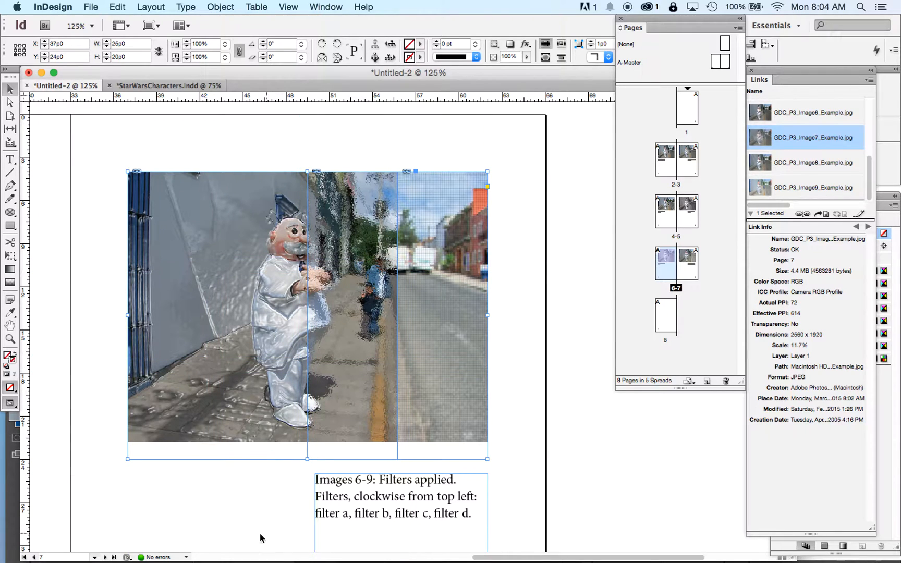
click(251, 509)
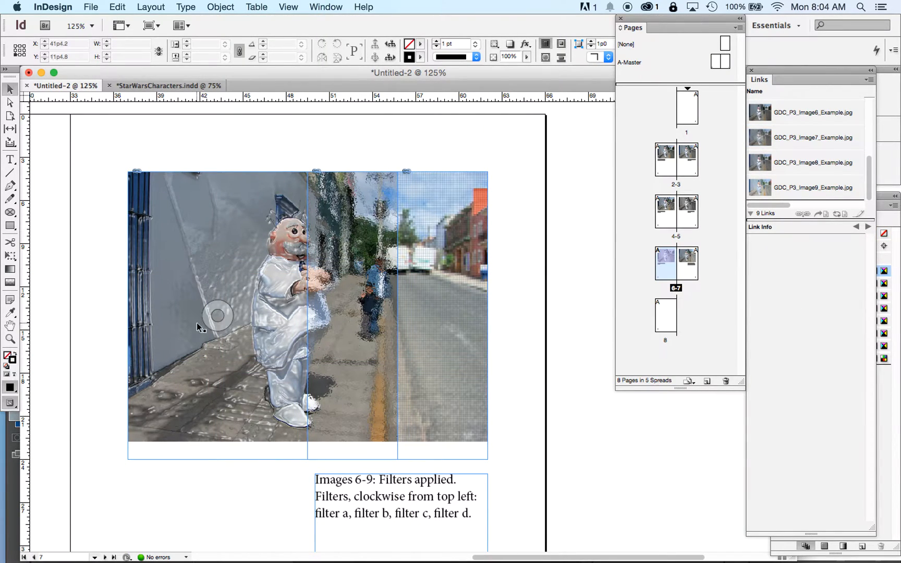
Halve the width of the GDC_P3_Image7_Example.jpg frame to 12p6, keeping its left edge fixed
click(237, 240)
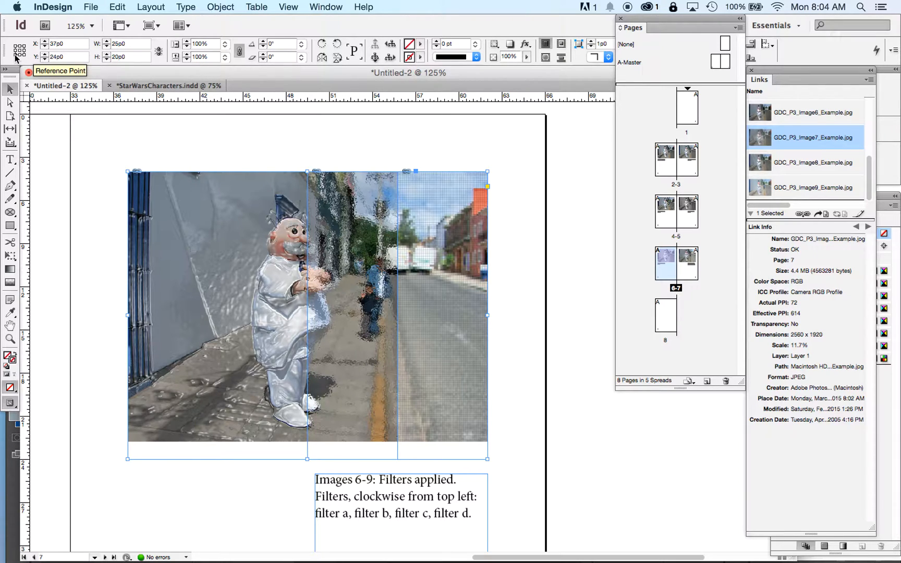
click(141, 43)
text(/2)
key(Return)
Anchor the GDC_P3_Image7_Example.jpg frame at its right edge, halve its width again to 6p3, and deselect it
click(24, 55)
click(135, 45)
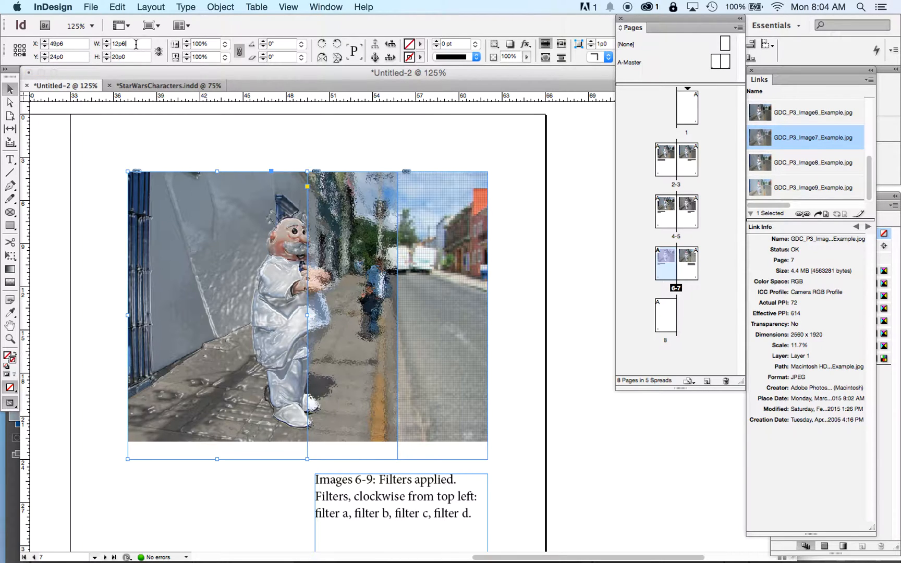
key(Return)
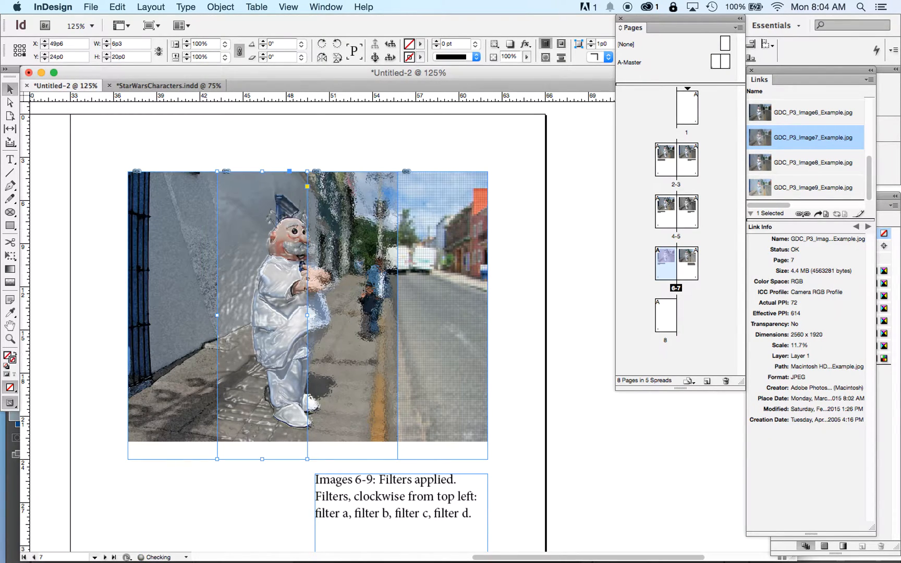
click(254, 142)
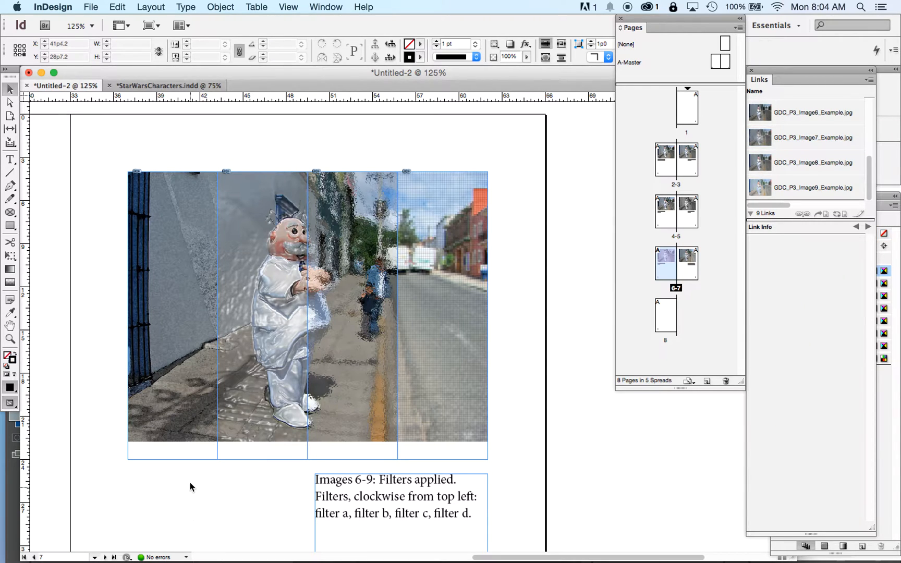
Reduce the bottom GDC_P3_Image6_Example.jpg frame to a width of 6p3, anchored at its left edge, and deselect it
click(163, 365)
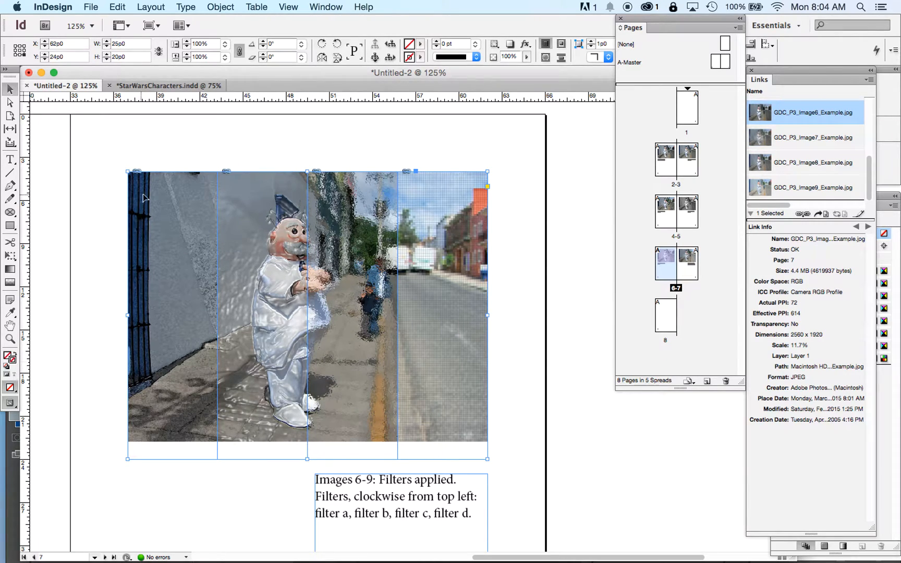
click(16, 54)
key(Return)
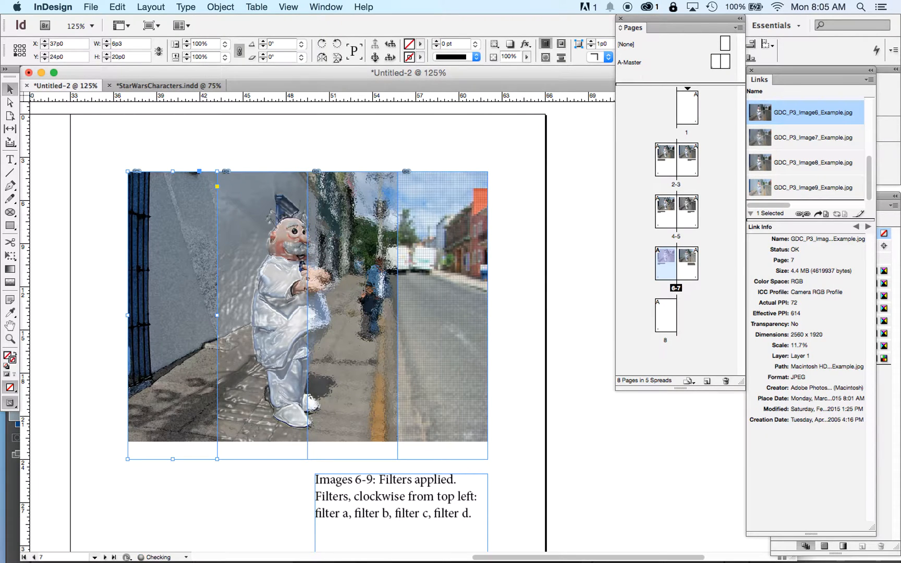
click(210, 533)
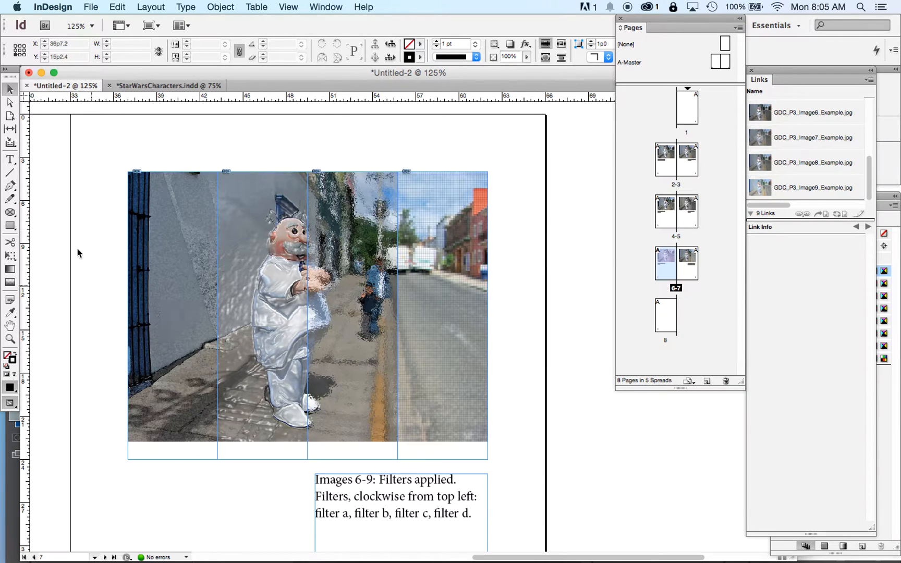
Change "clockwise from top left" in the page 7 caption to "left to right", so the line reads "Filters, left to right:", and deselect the caption
click(10, 160)
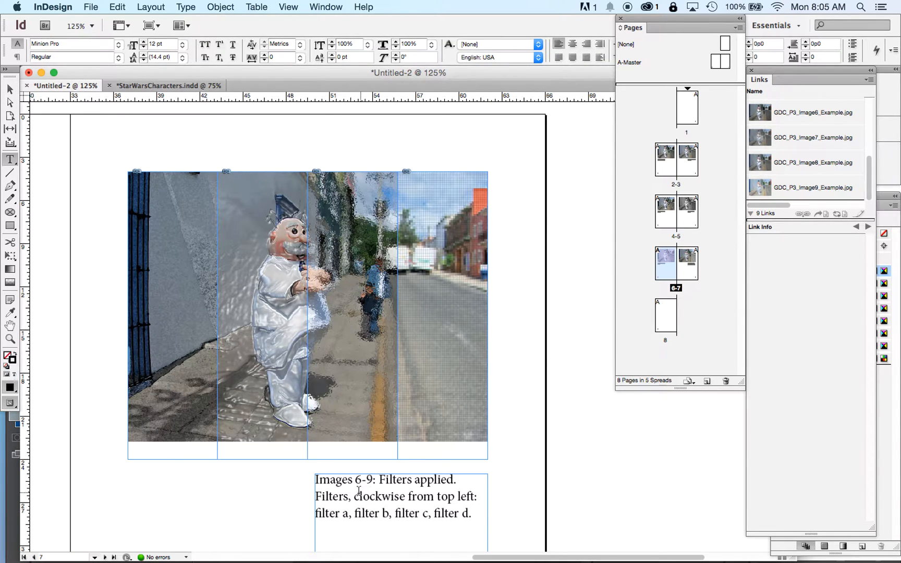
drag(353, 496, 474, 497)
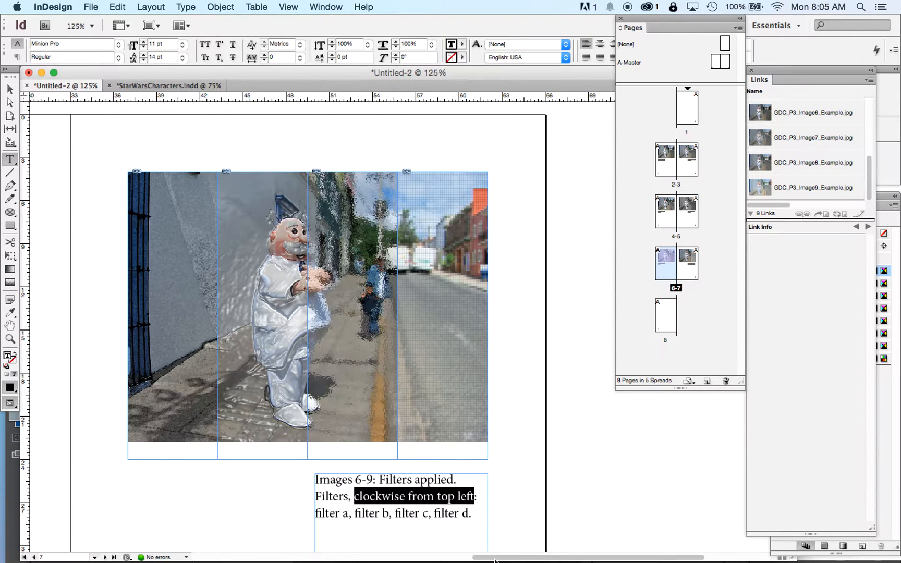
text(;eft to right:)
key(Left)
key(Left)
key(Left)
key(Left)
key(Left)
key(Left)
key(Left)
key(Left)
key(Left)
key(Left)
key(Left)
key(BackSpace)
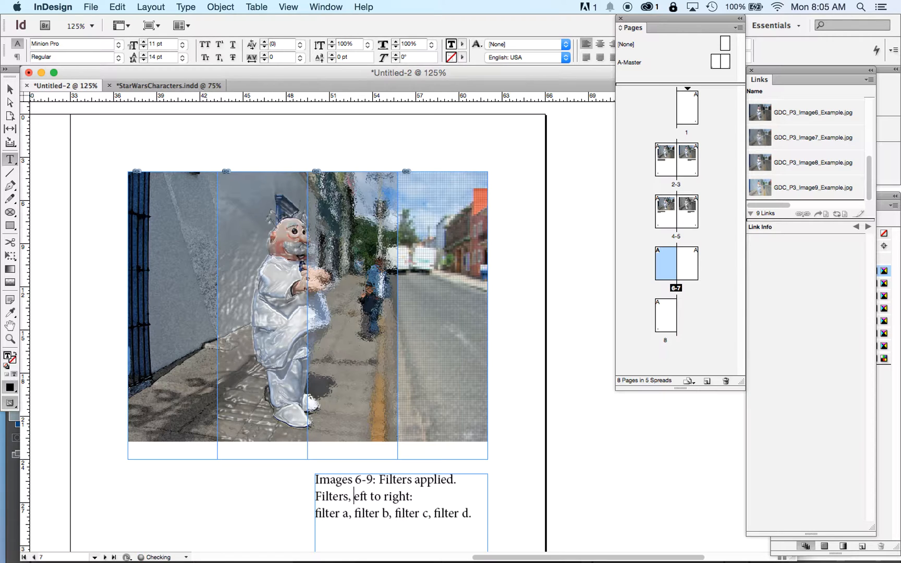
text(l)
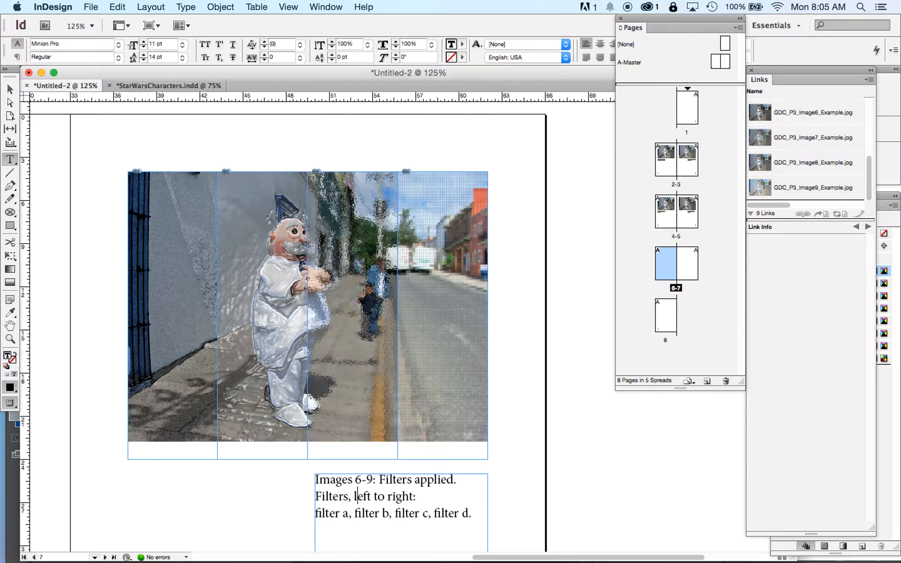
click(9, 90)
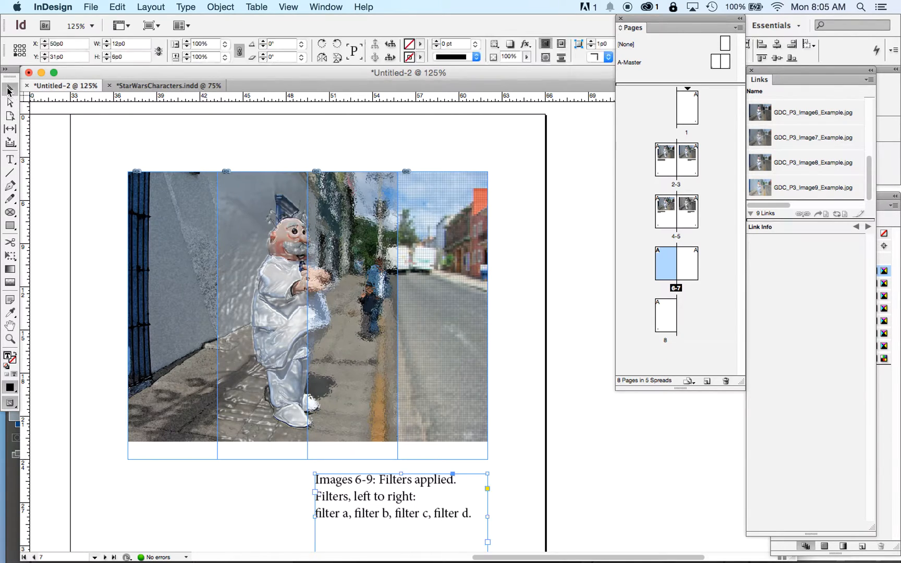
click(98, 372)
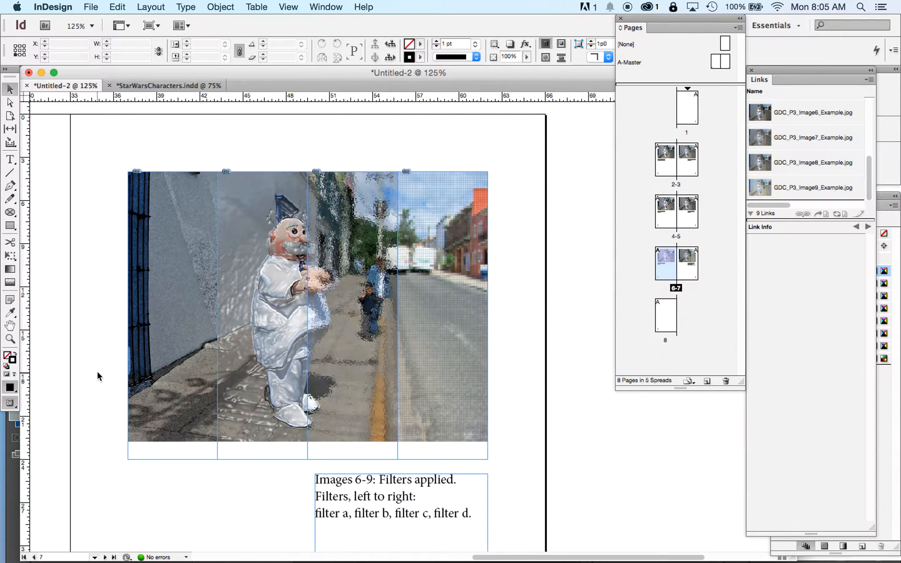
key(super+semicolon)
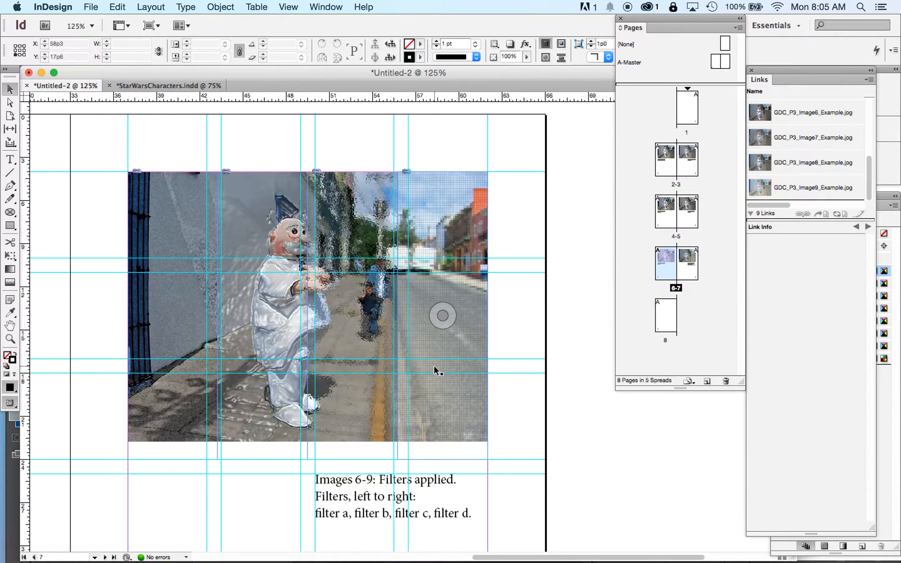
key(super+semicolon)
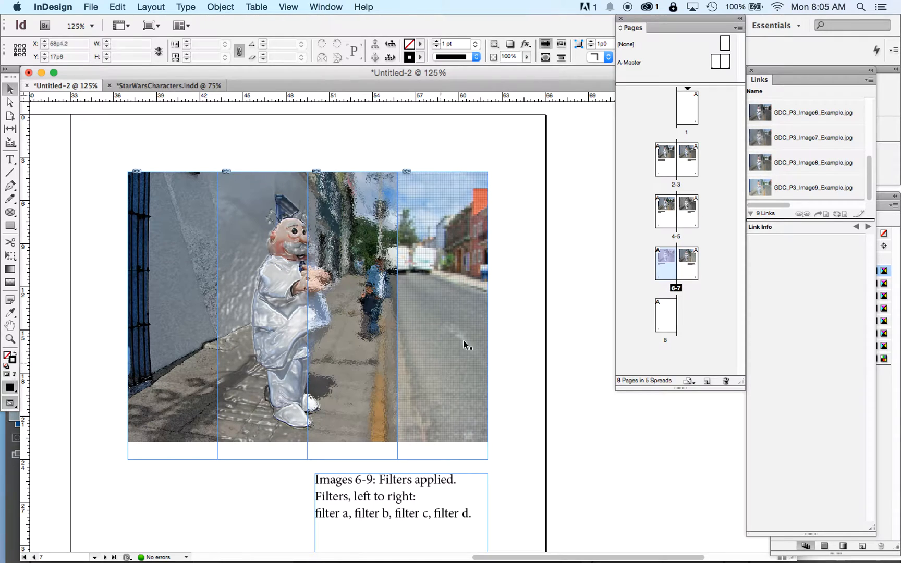
click(443, 306)
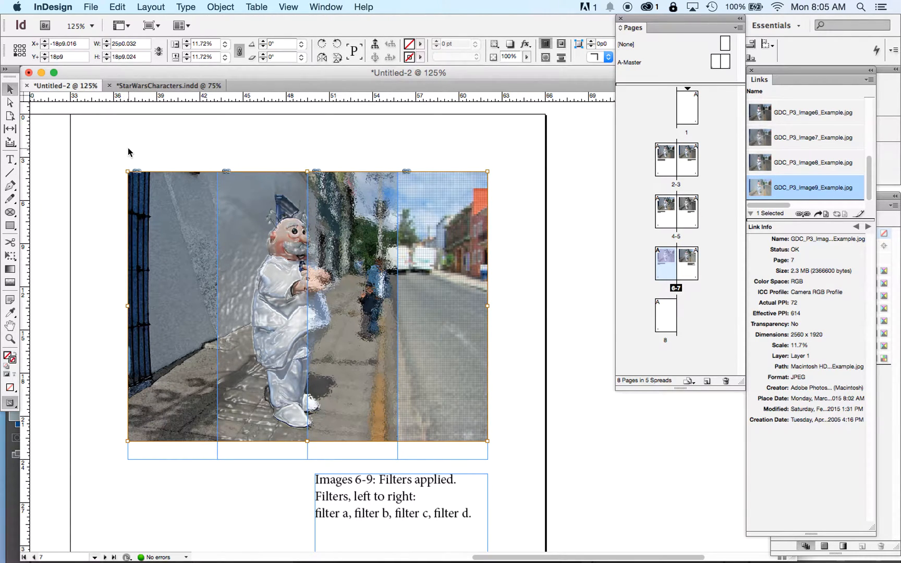
drag(88, 145, 389, 161)
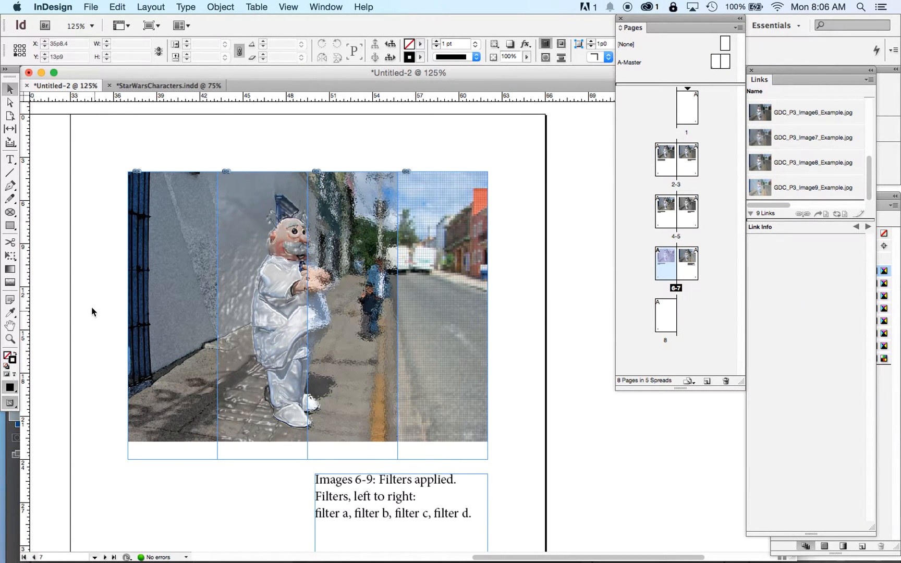
click(145, 305)
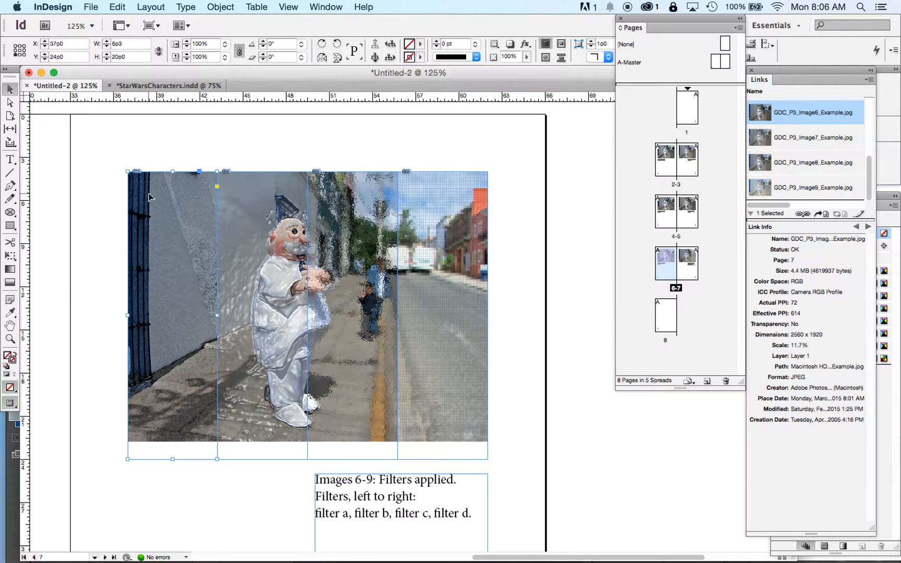
Give all four filtered image frames on page 7 a Paper-coloured stroke 2 pt wide and deselect them
drag(116, 164, 521, 365)
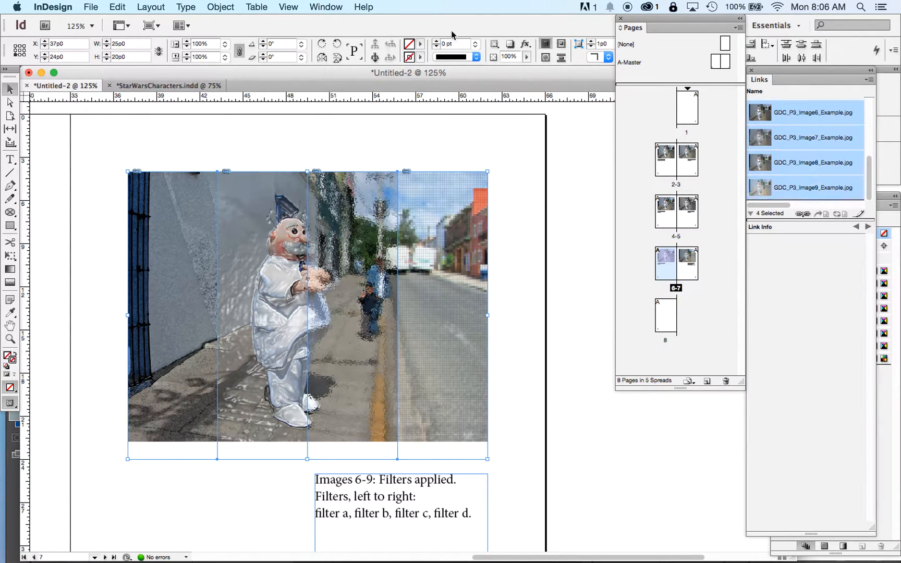
click(420, 57)
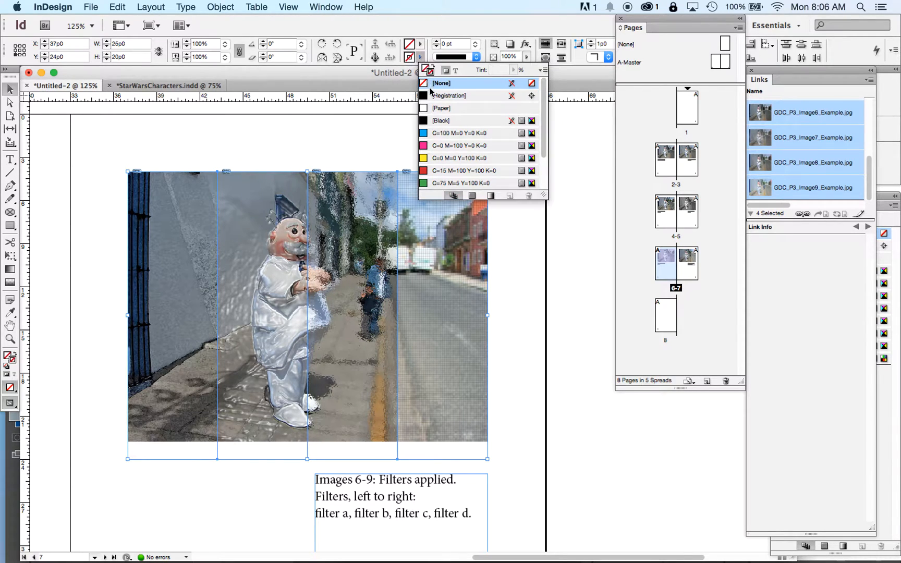
click(437, 108)
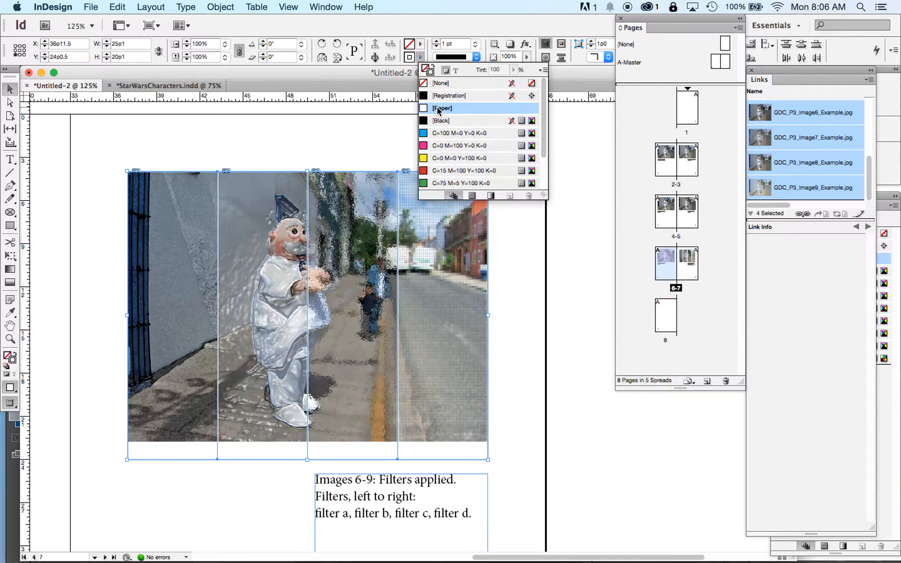
click(385, 124)
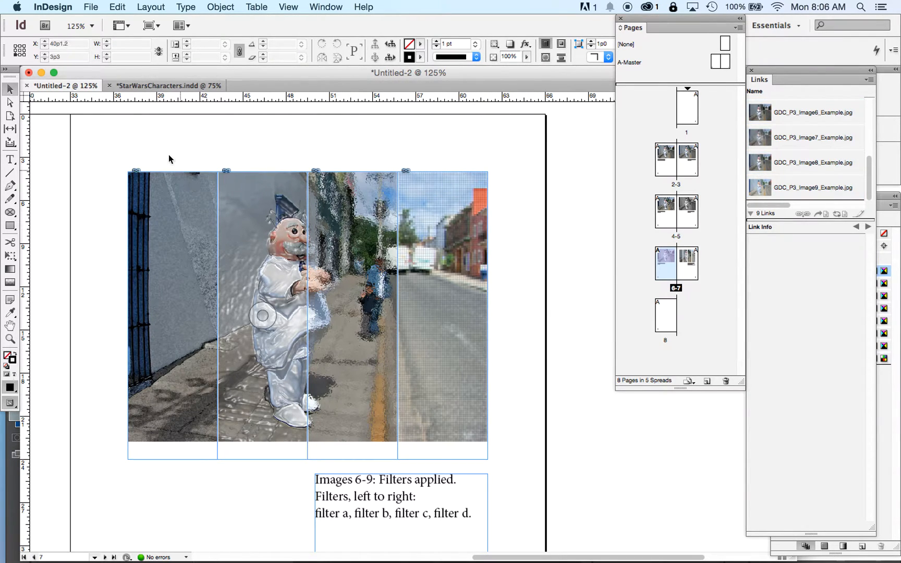
drag(165, 152, 497, 269)
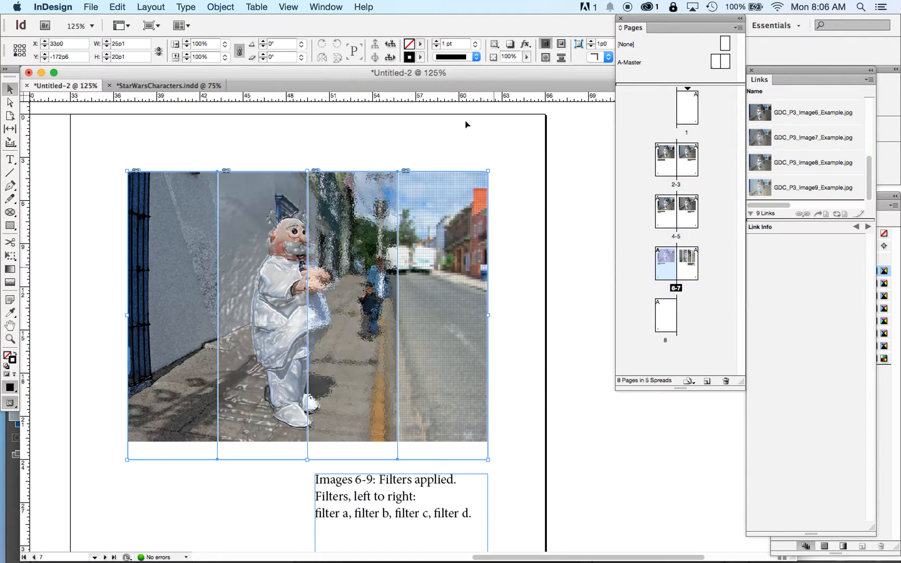
click(435, 42)
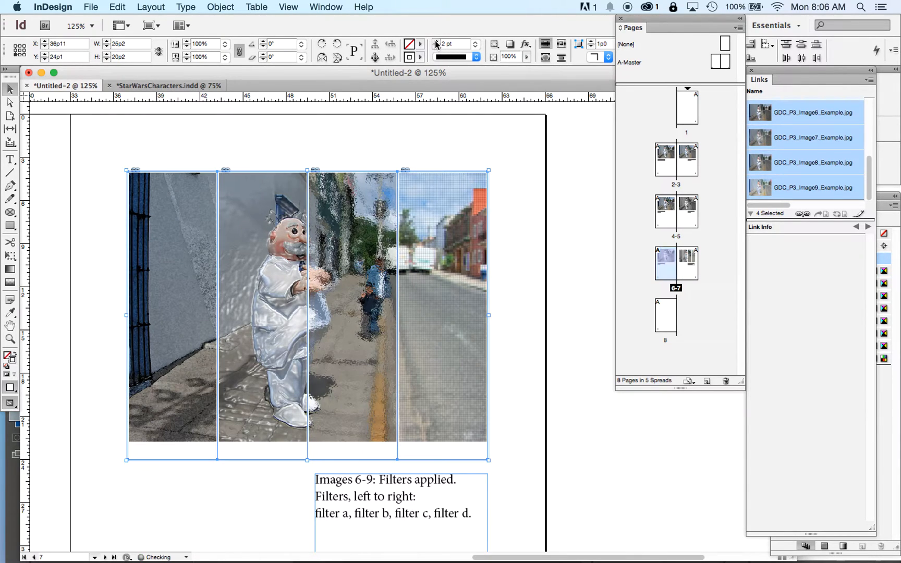
click(532, 301)
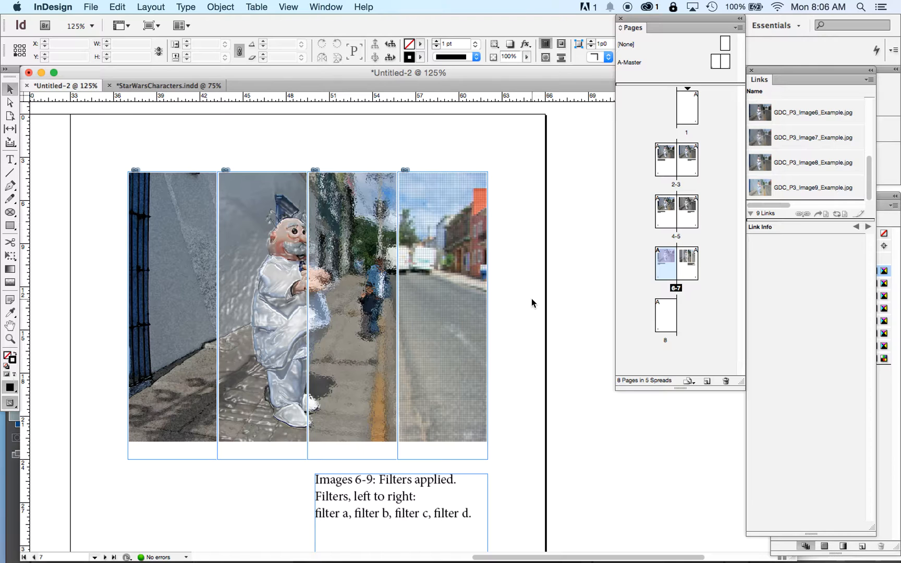
Select the four filtered image frames on page 7, set their stroke weight to 0 pt, and deselect them
key(super+1)
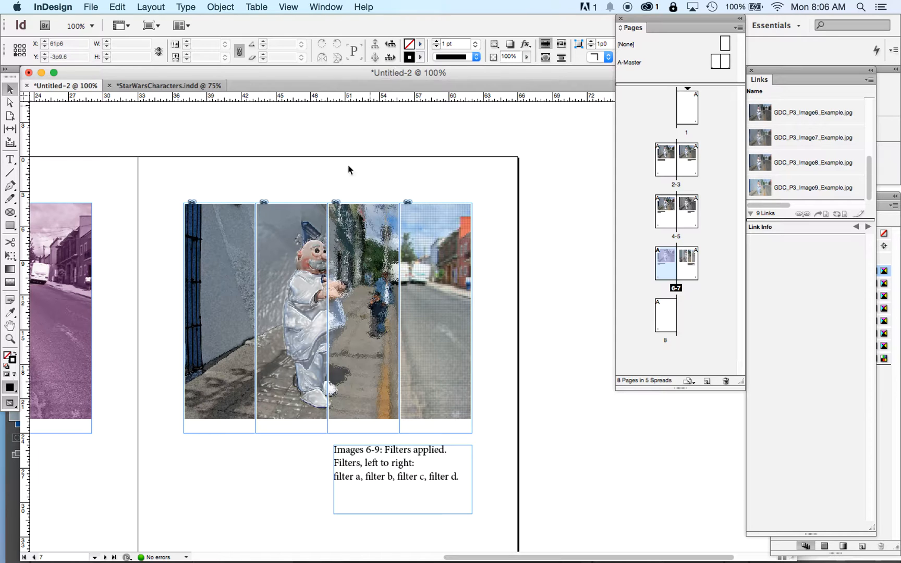
drag(172, 198, 500, 312)
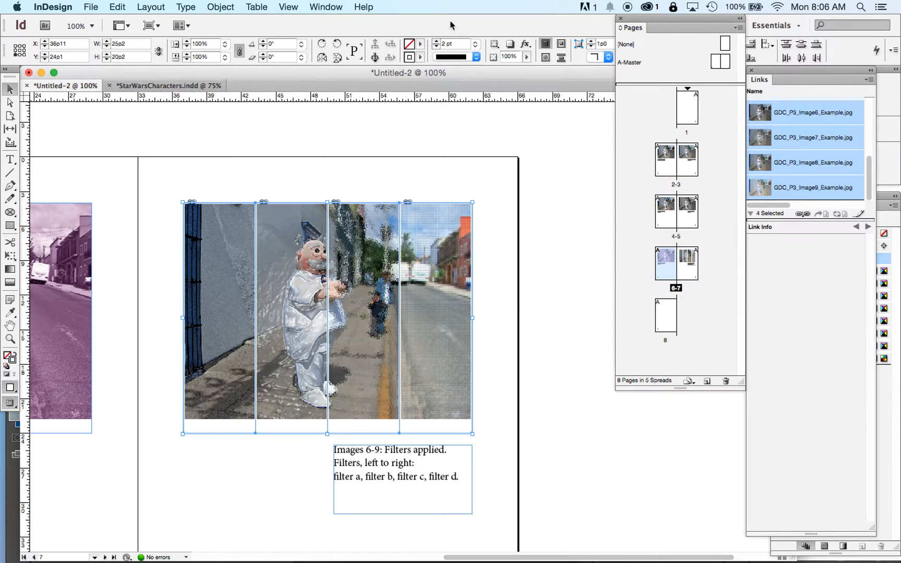
click(476, 47)
click(471, 34)
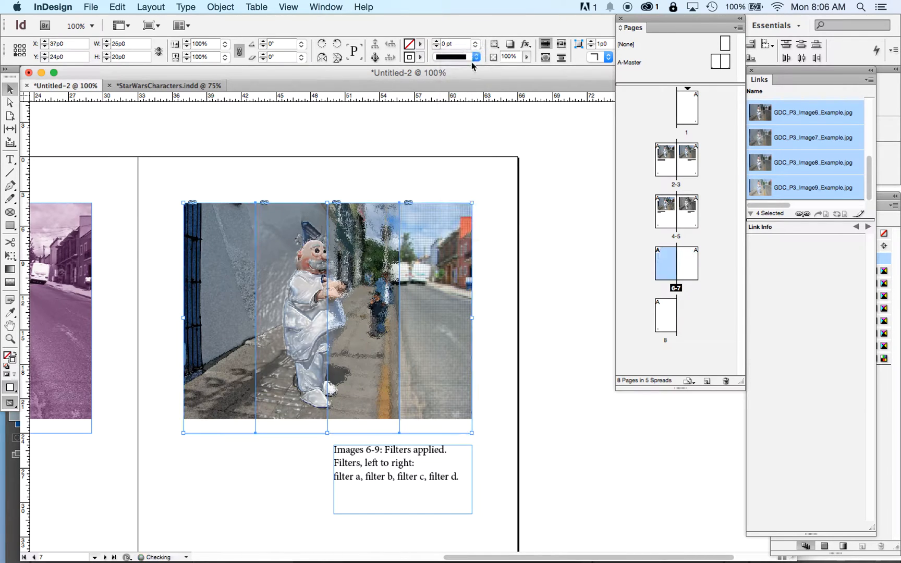
click(494, 165)
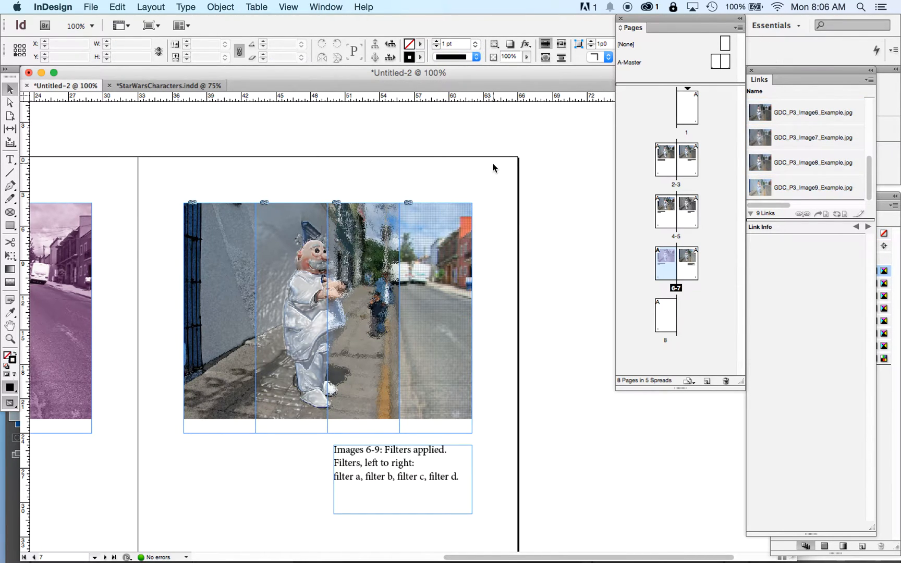
Delete the GDC_P3_Image7, Image8 and Image9 example frames from page 7, keeping only the GDC_P3_Image6_Example.jpg strip
click(282, 263)
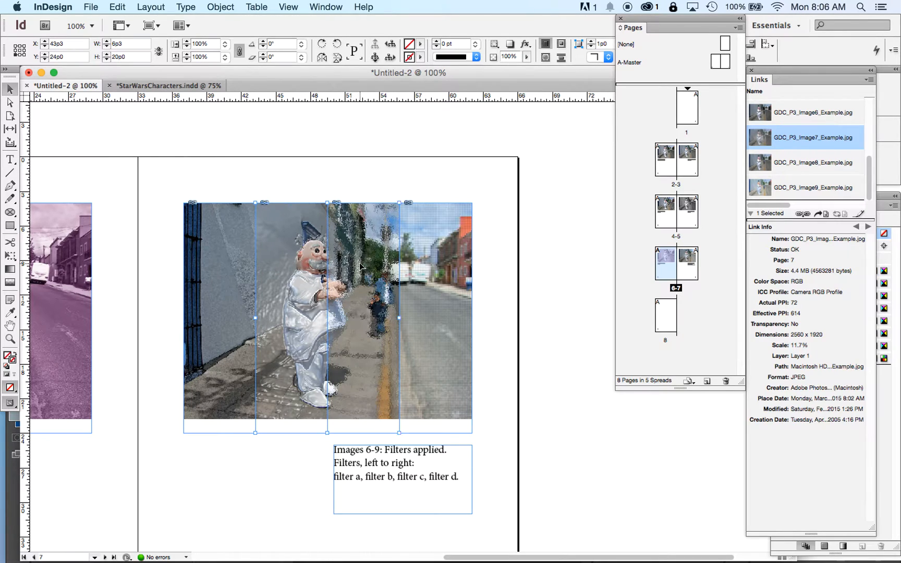
shift+click(360, 263)
shift+click(436, 277)
key(Delete)
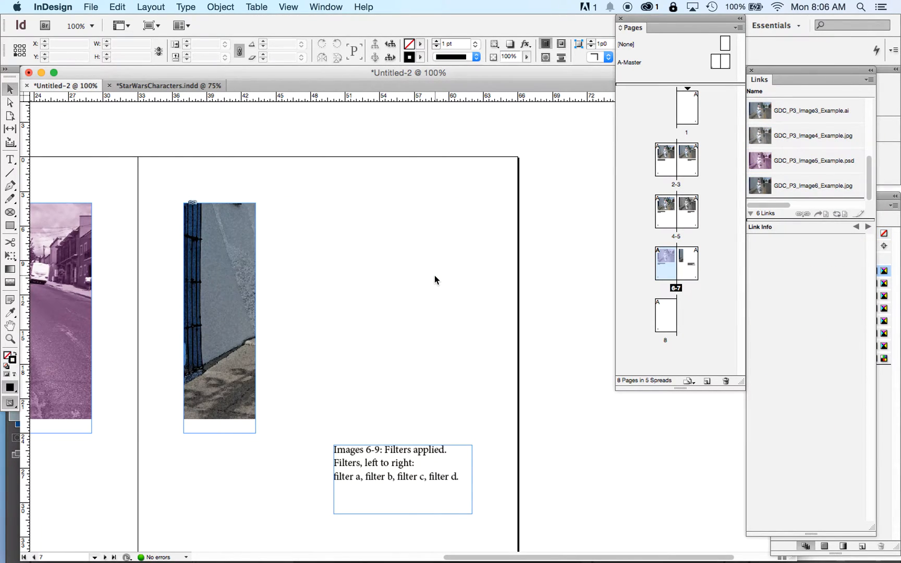
Show the layout guides and widen the GDC_P3_Image6_Example.jpg frame to 25p0, out to the page's right margin
key(super+semicolon)
click(246, 329)
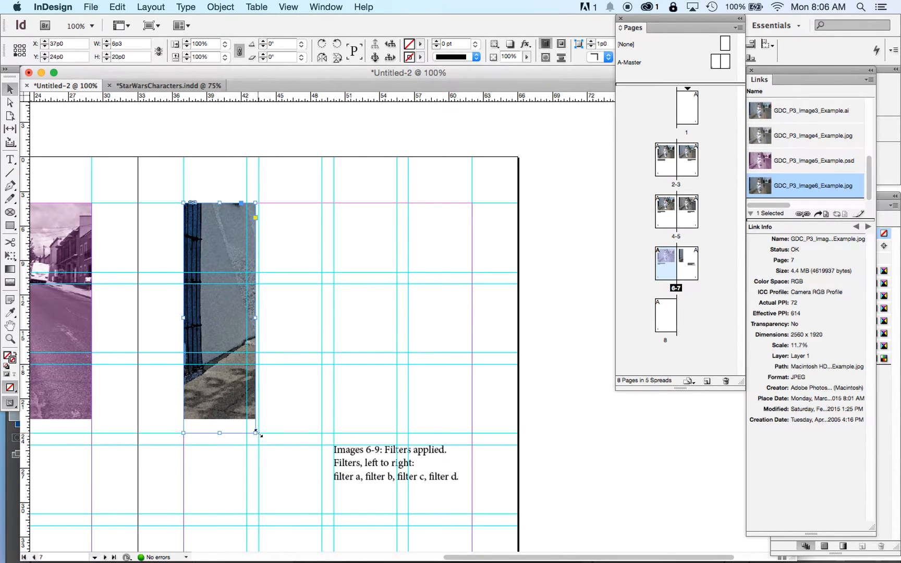
drag(256, 432, 472, 433)
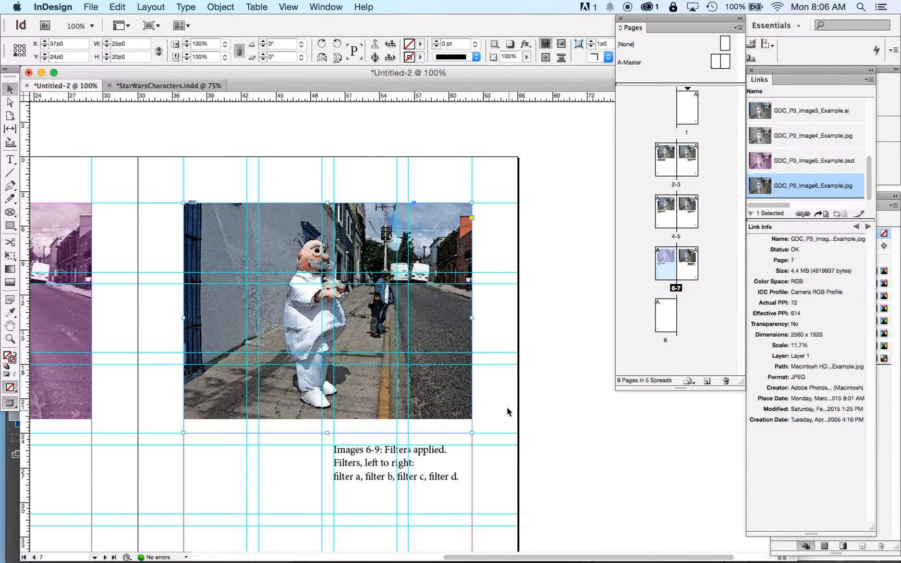
Move the Pages panel clear of the fitting options and fit the GDC_P3_Image6_Example.jpg frame to its content
click(280, 389)
click(633, 20)
drag(633, 21, 618, 163)
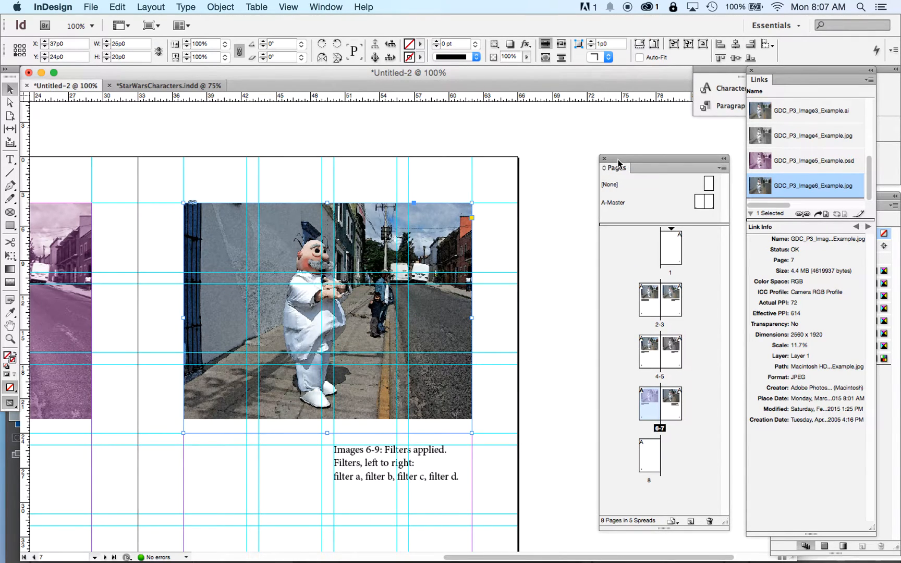
click(689, 45)
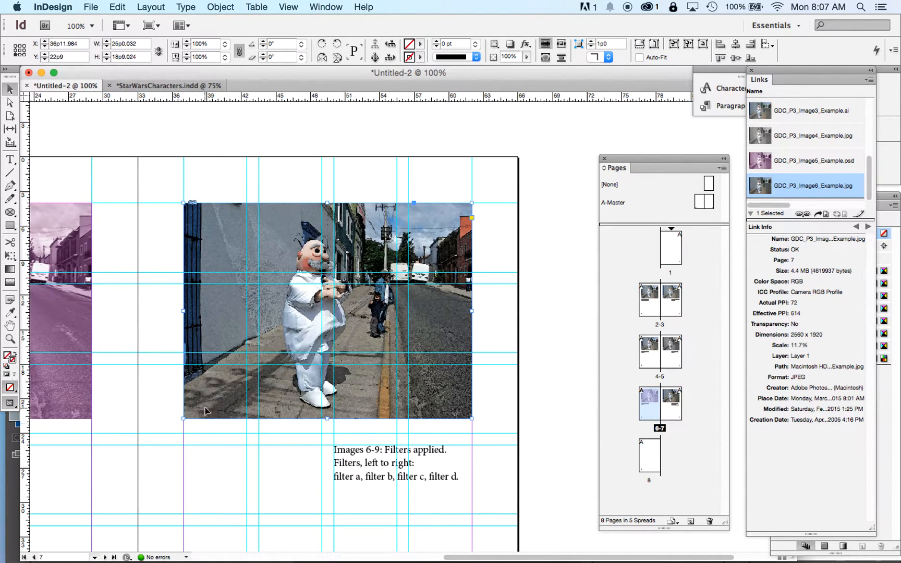
click(490, 233)
click(214, 241)
scroll(213, 240, left, 5)
scroll(214, 241, right, 7)
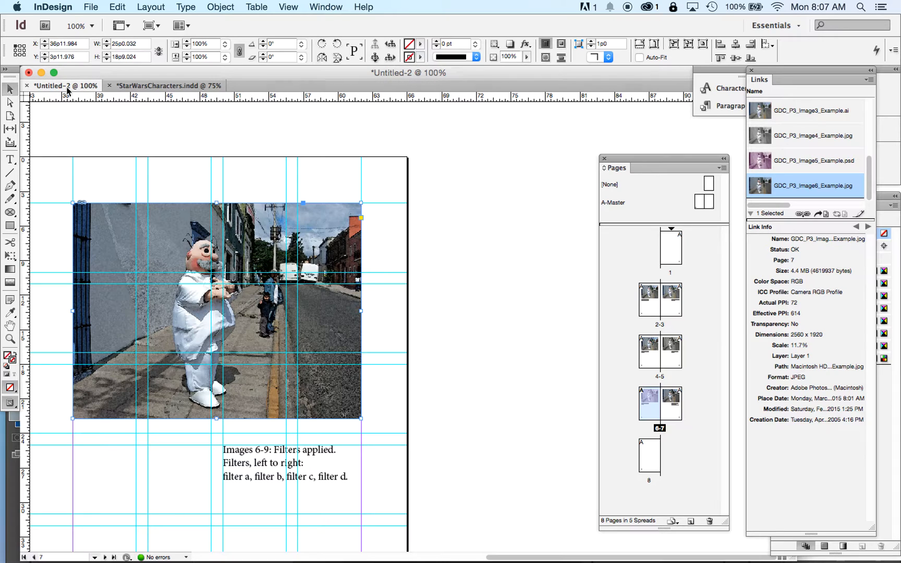
Try halving the GDC_P3_Image6_Example.jpg frame from its top-left corner by dividing its width by 2 with proportions constrained, then undo it
click(246, 184)
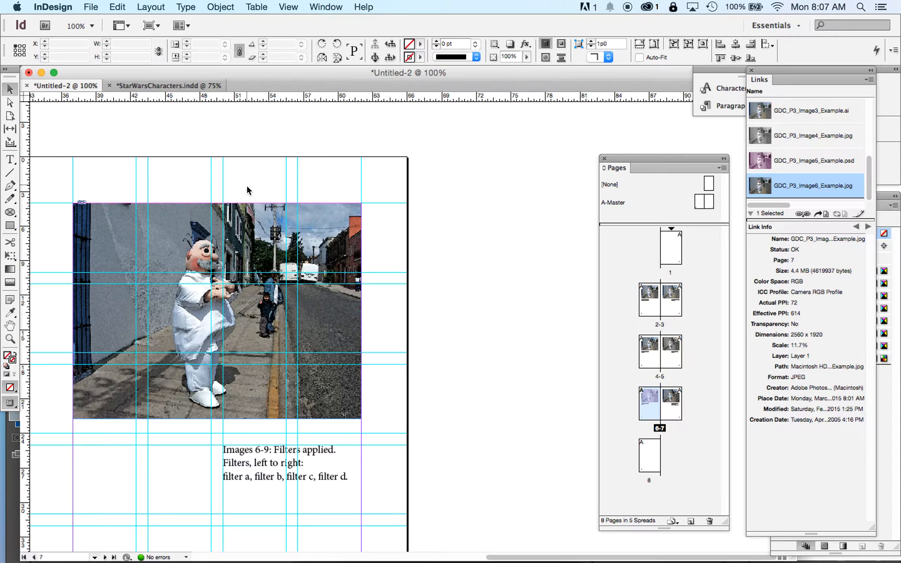
click(159, 236)
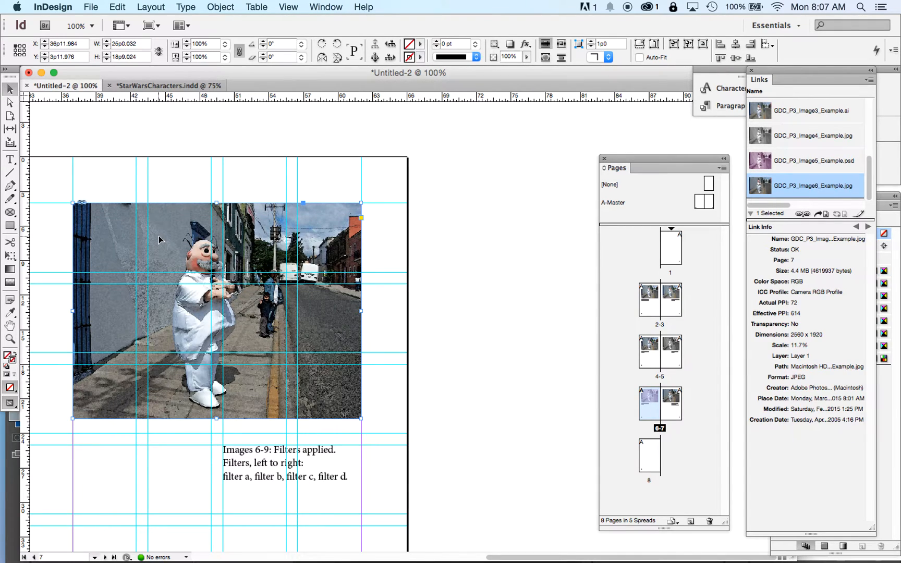
click(159, 52)
click(159, 51)
click(159, 52)
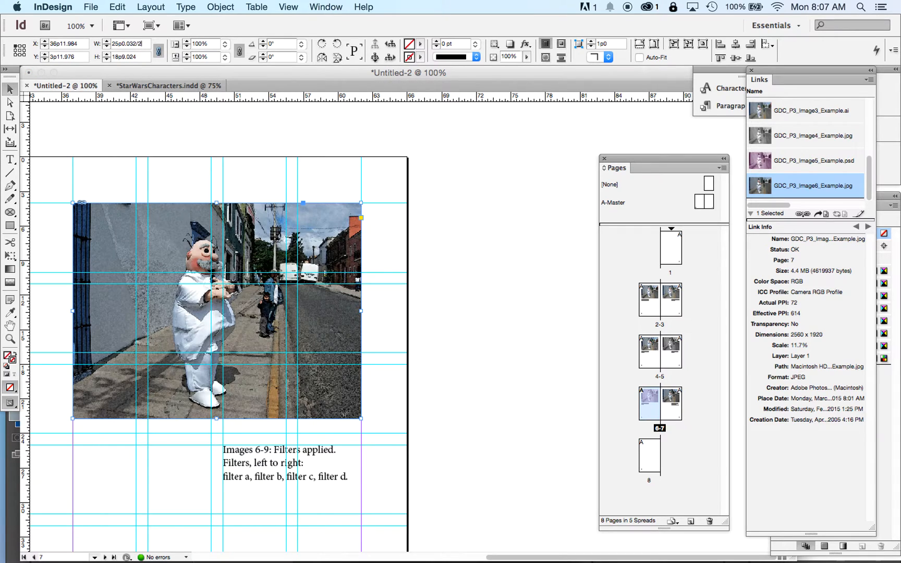
text(/2)
key(Return)
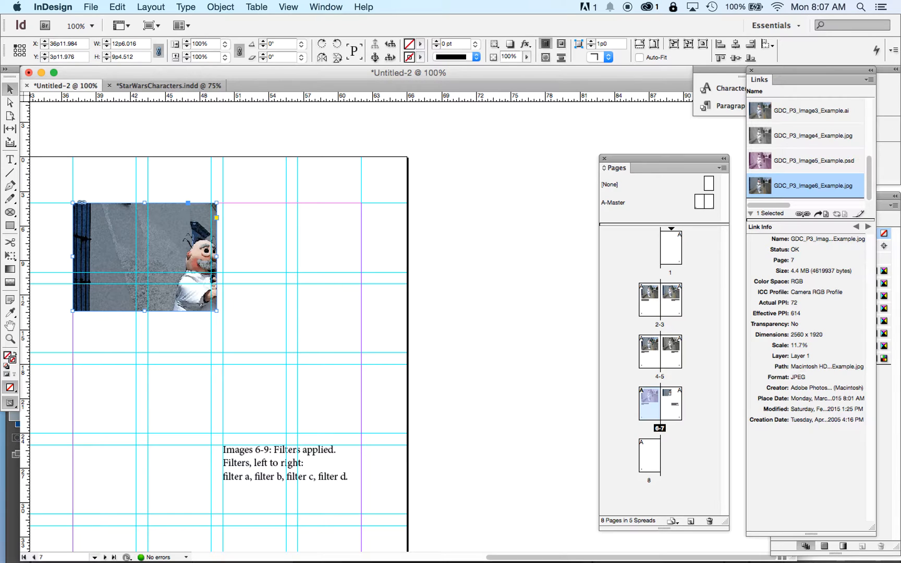
key(super+z)
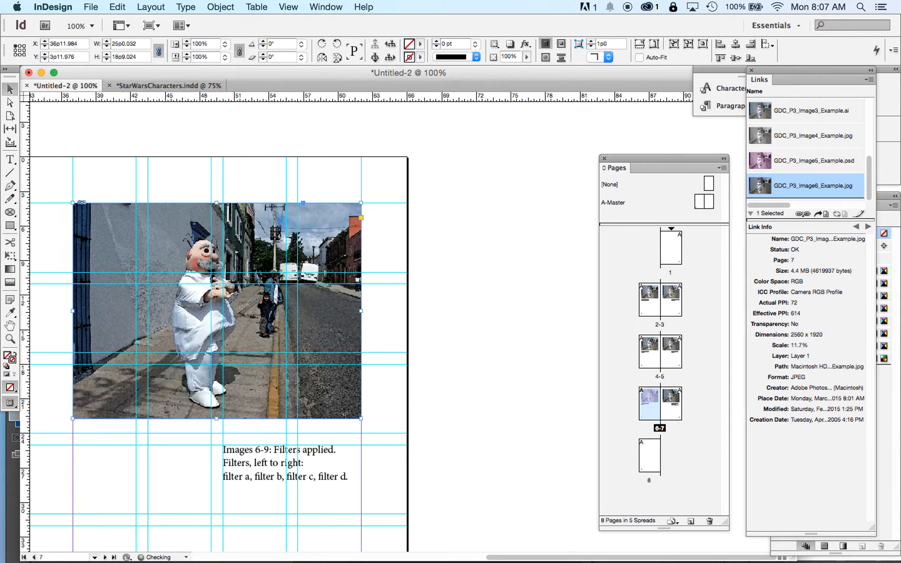
click(320, 167)
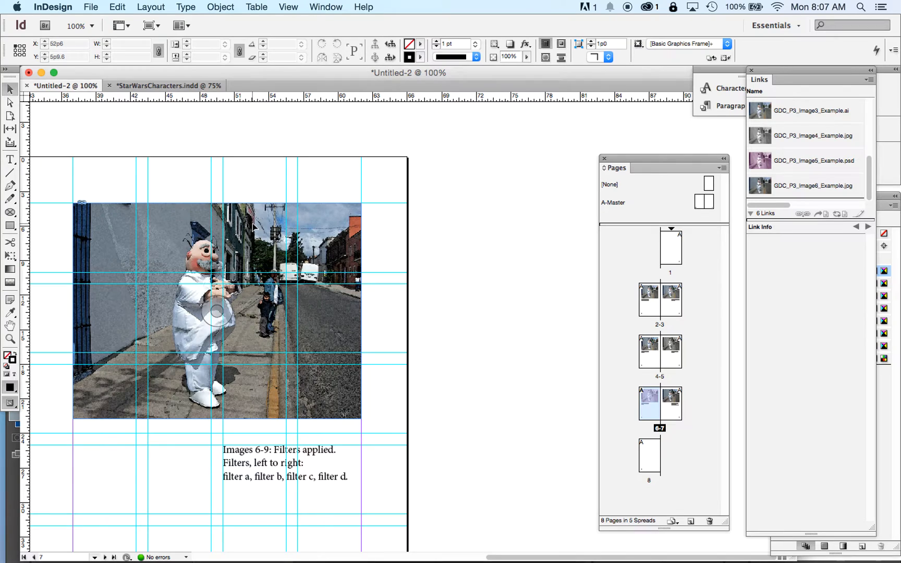
Select the GDC_P3_Image6_Example.jpg frame on page 7 and set the Scale tool's origin at its top-left corner
click(208, 305)
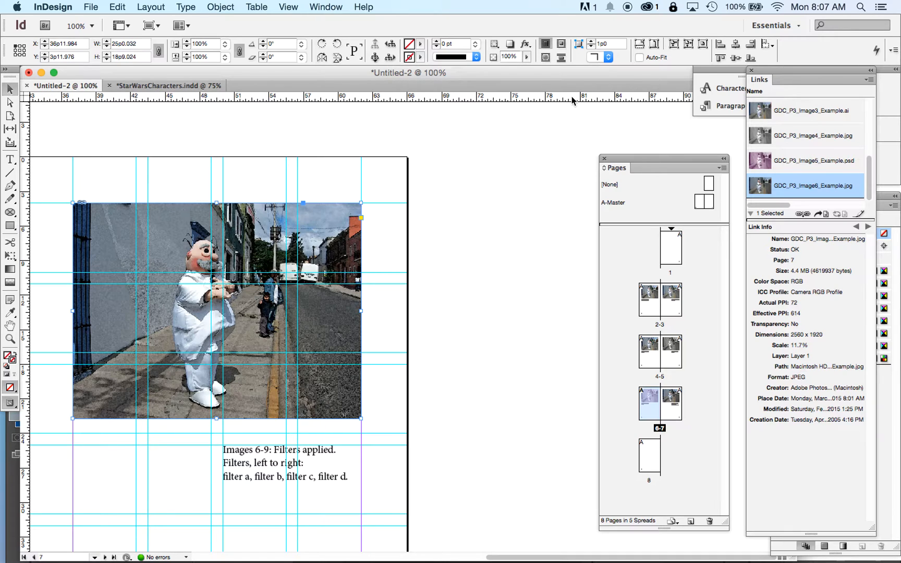
click(328, 7)
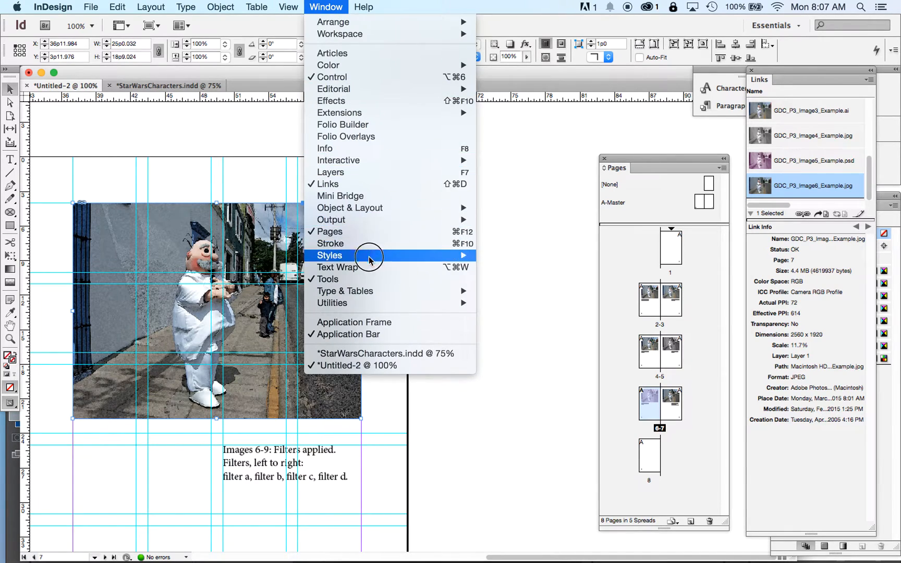
mouse_move(361, 296)
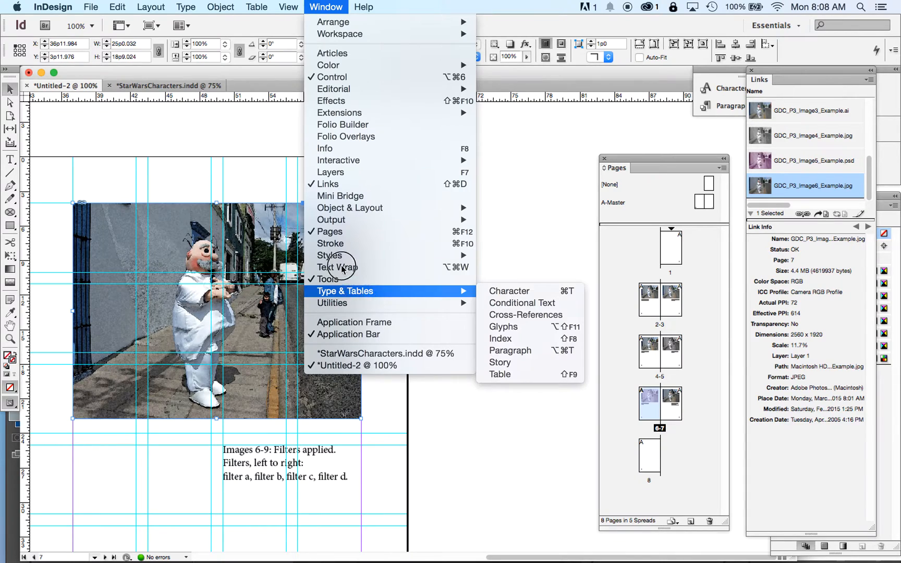
click(206, 152)
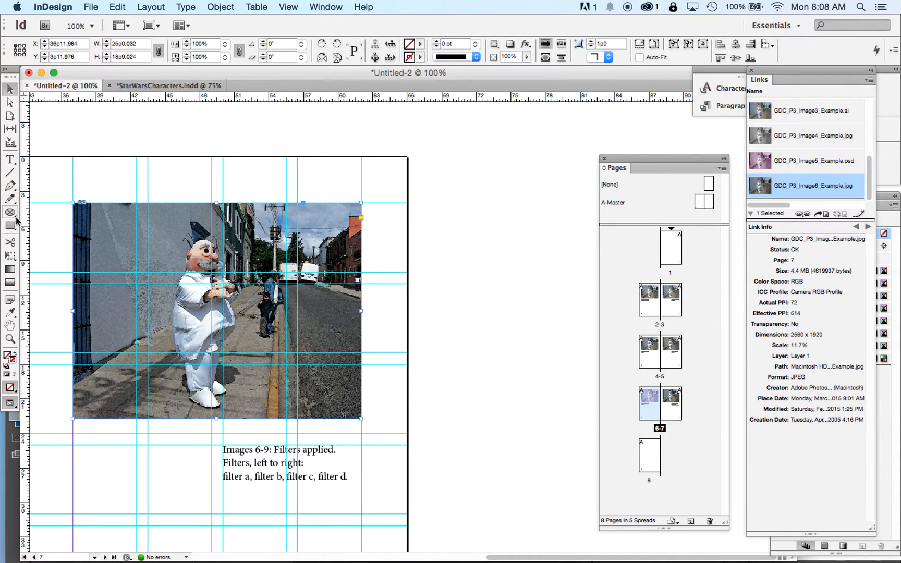
click(10, 256)
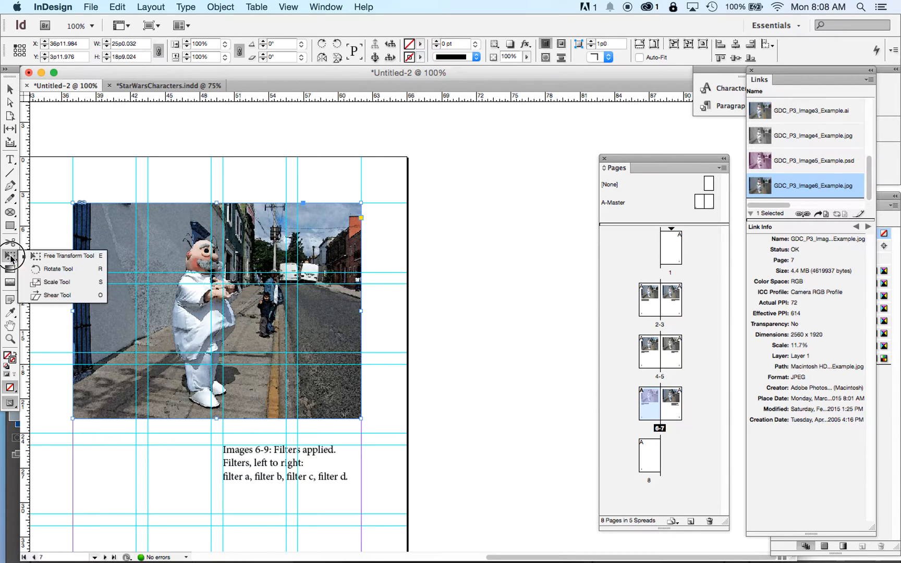
drag(11, 256, 45, 282)
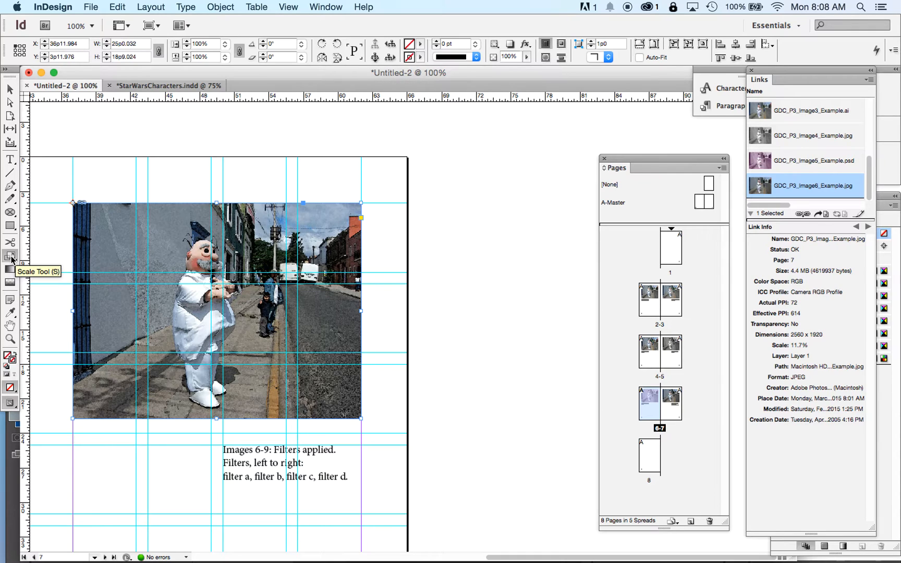
drag(11, 257, 11, 257)
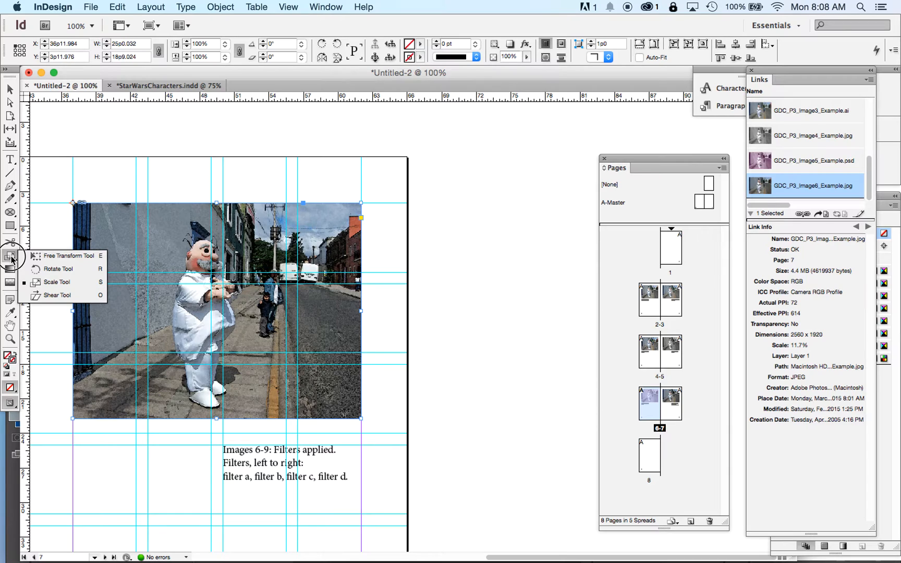
click(9, 255)
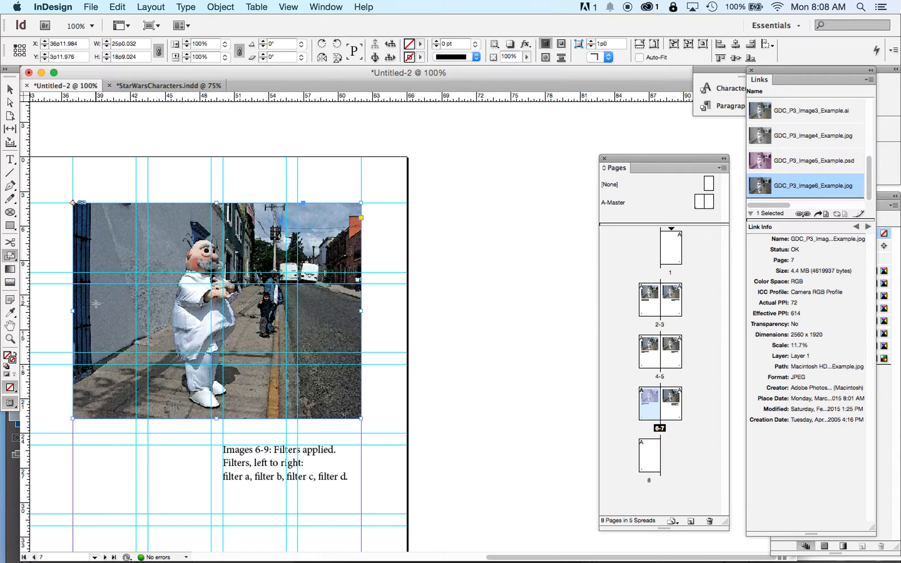
click(59, 222)
click(62, 255)
click(73, 203)
Scale the GDC_P3_Image6_Example.jpg frame to 50% in both X and Y, with the preview turned on
double_click(10, 256)
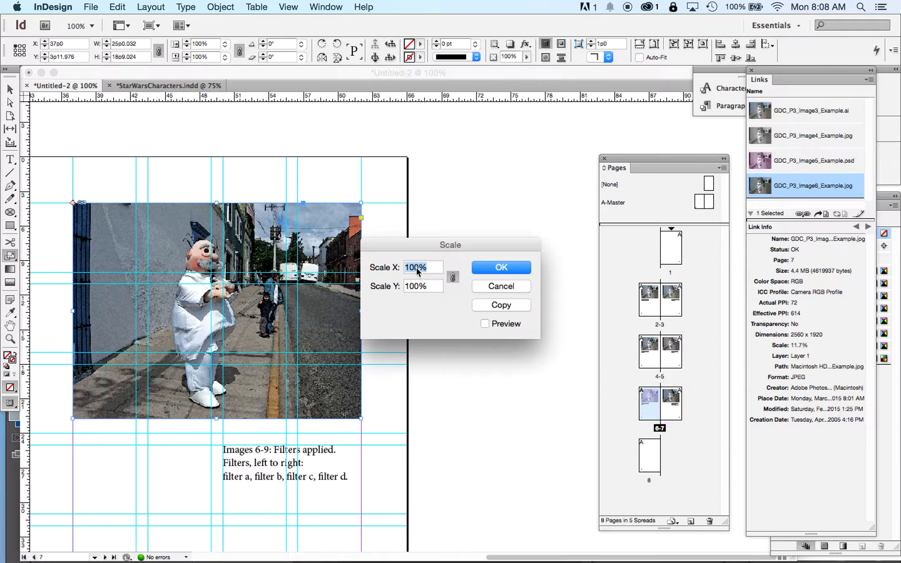
click(485, 324)
text(50)
key(Tab)
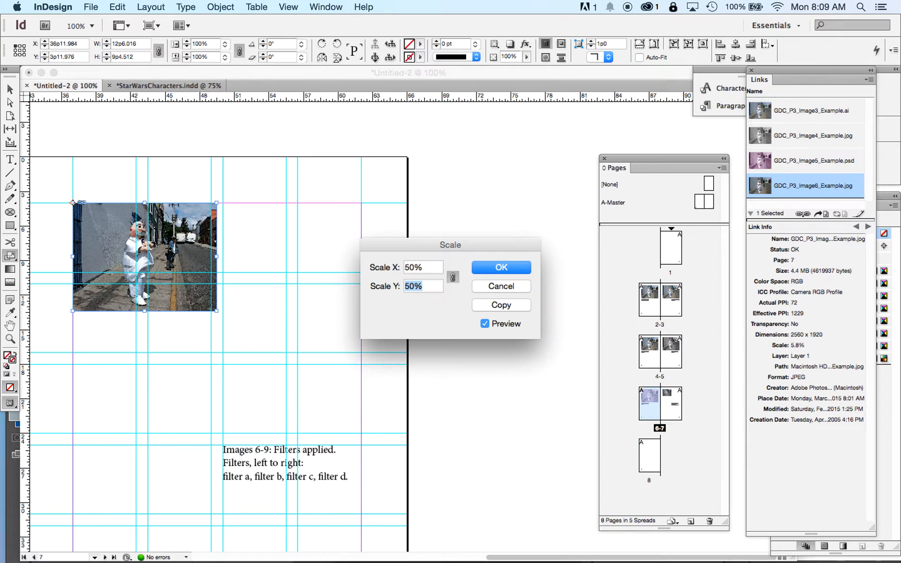
key(Return)
Duplicate the half-size GDC_P3_Image6_Example.jpg frame into a two-by-two grid filling the margin width of page 7, and hide the guides
click(10, 88)
click(182, 192)
click(176, 243)
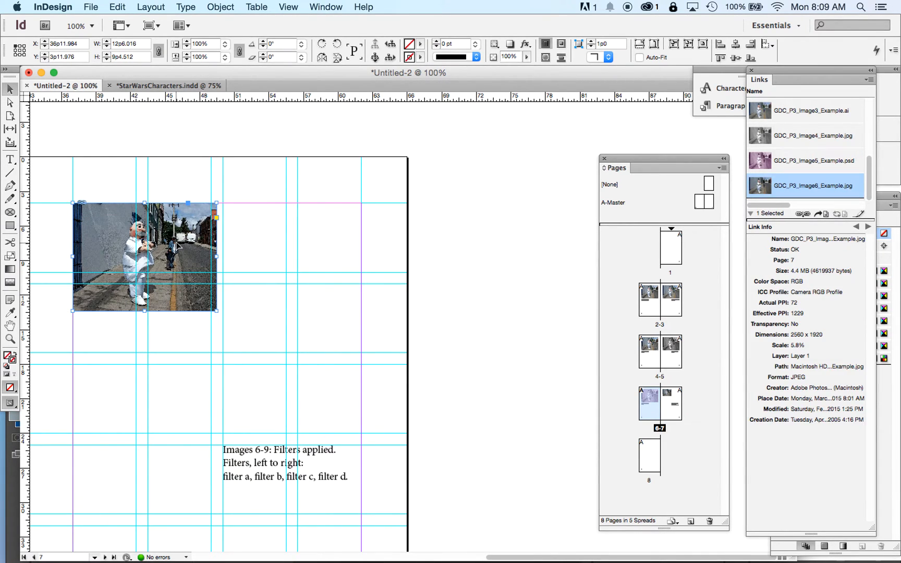
key(super+v)
drag(381, 311, 262, 241)
shift+click(172, 240)
key(super+v)
drag(337, 305, 146, 344)
click(381, 219)
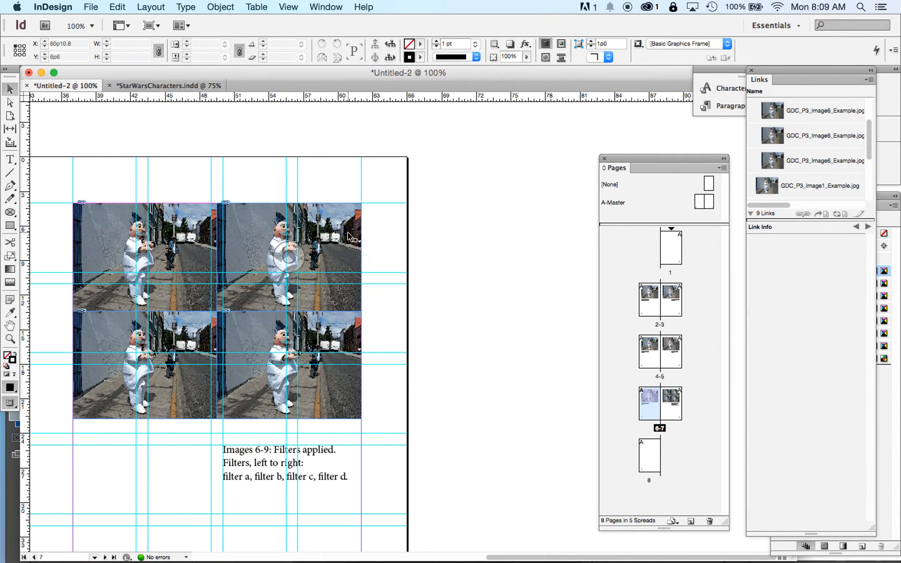
key(super+semicolon)
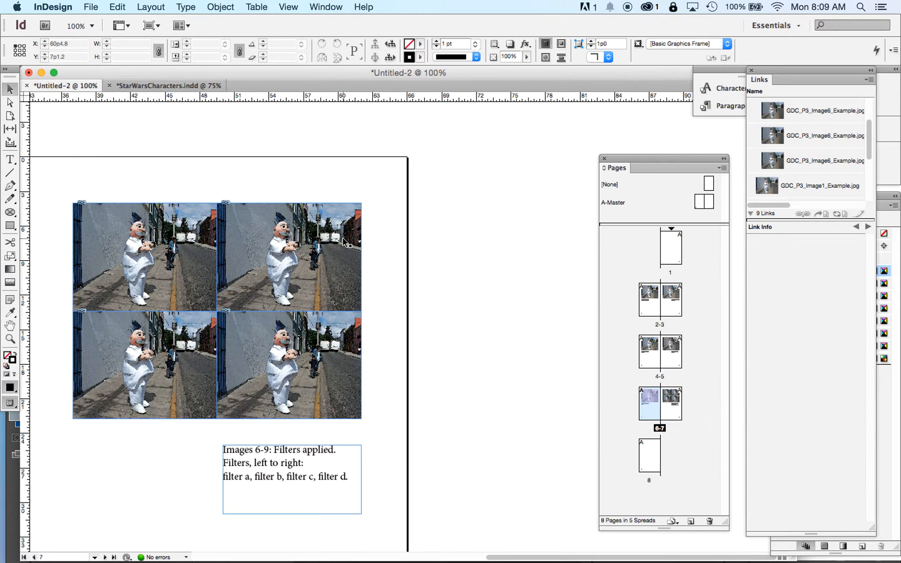
Try to replace the upper-right image of the page 7 grid with the next filtered example JPEG
click(340, 238)
key(super+d)
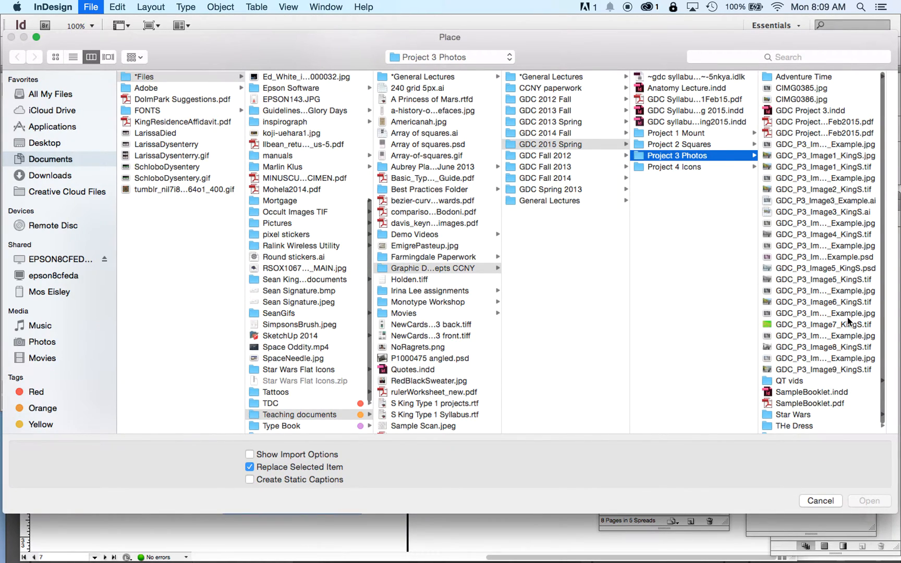
click(845, 304)
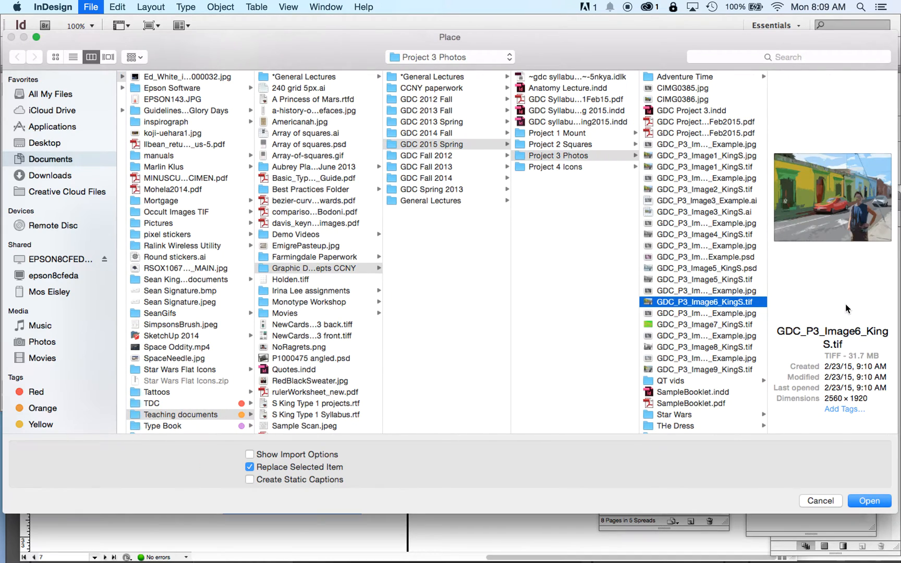
key(Down)
key(Return)
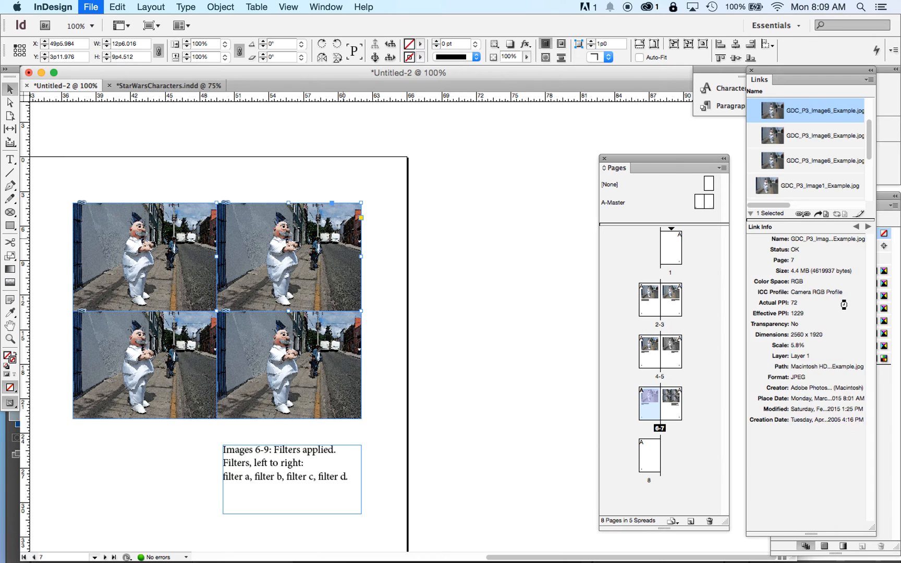
Replace the lower-left image of the page 7 grid with GDC_P3_Image7_Example.jpg
click(162, 384)
key(super+d)
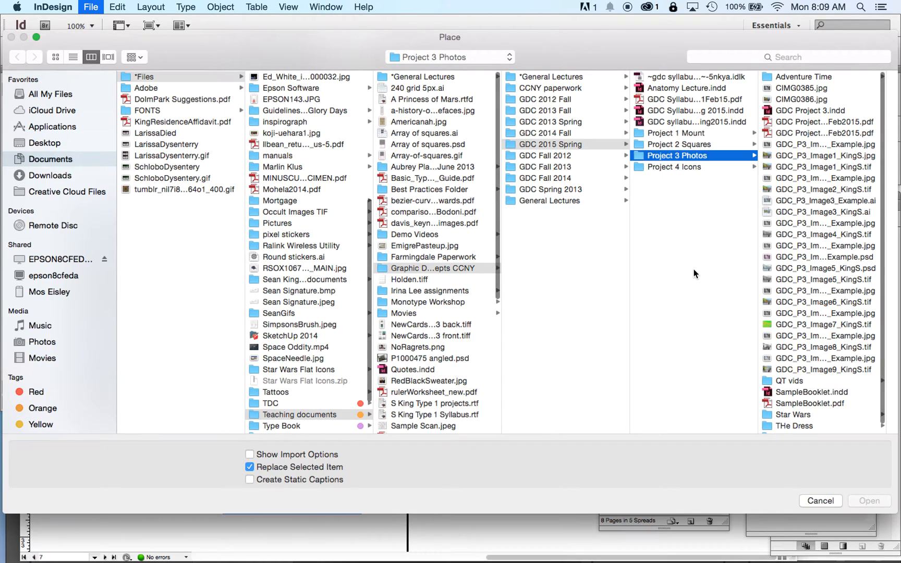
click(834, 312)
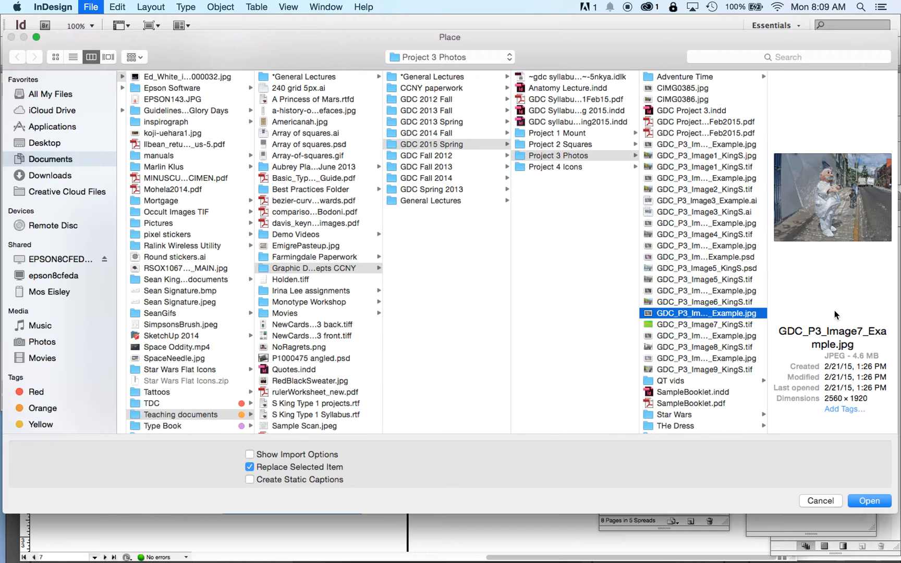
key(Return)
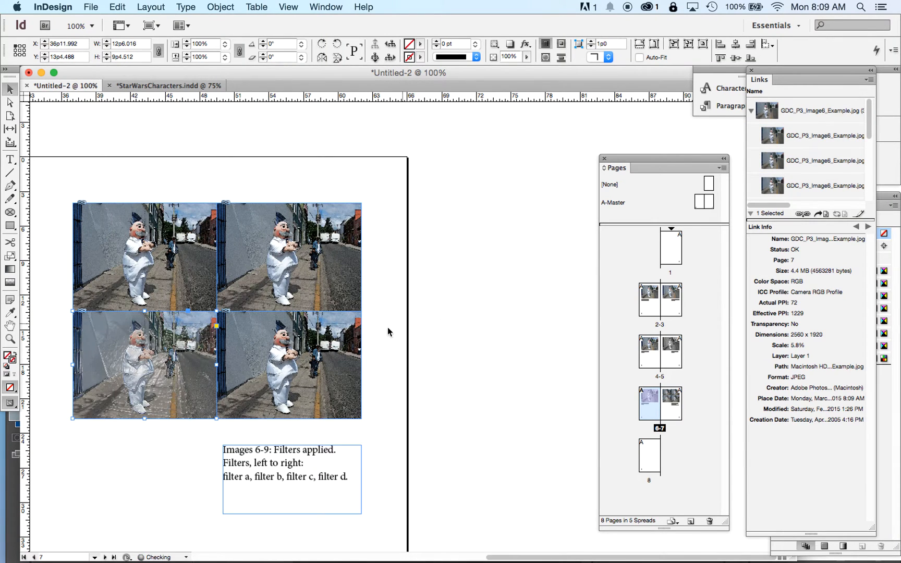
Place GDC_P3_Image7_Example.jpg into the upper-right frame of the page 7 grid, replacing the Image6 copy
click(172, 277)
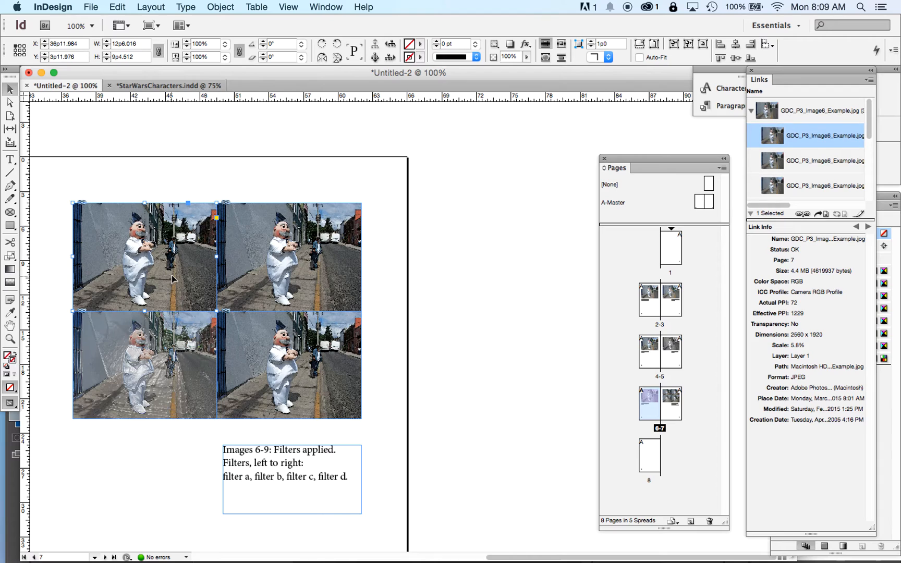
click(267, 273)
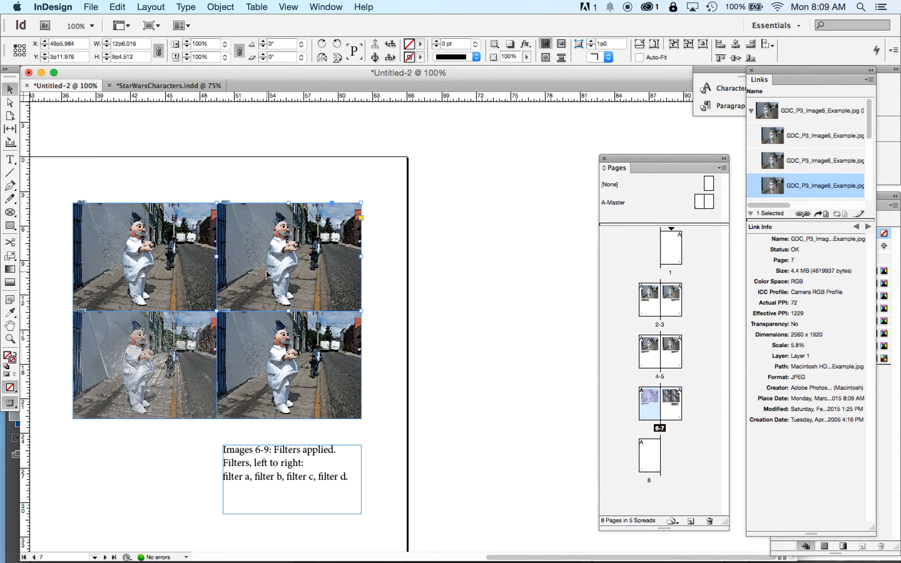
key(super+d)
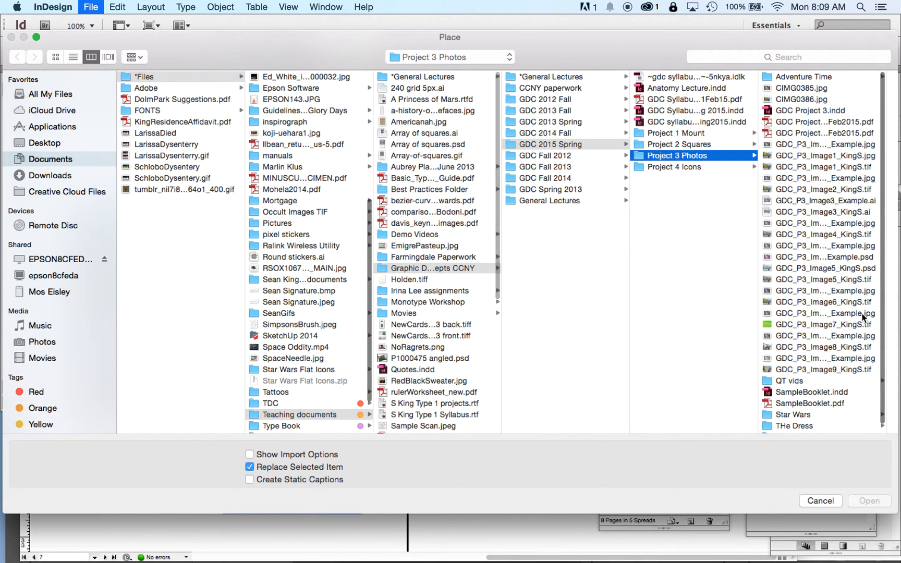
click(851, 314)
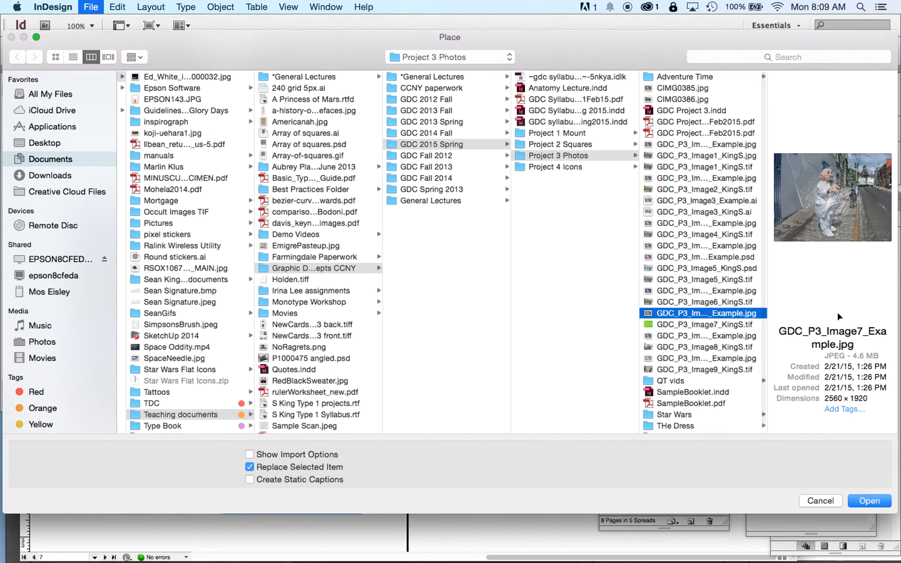
key(Return)
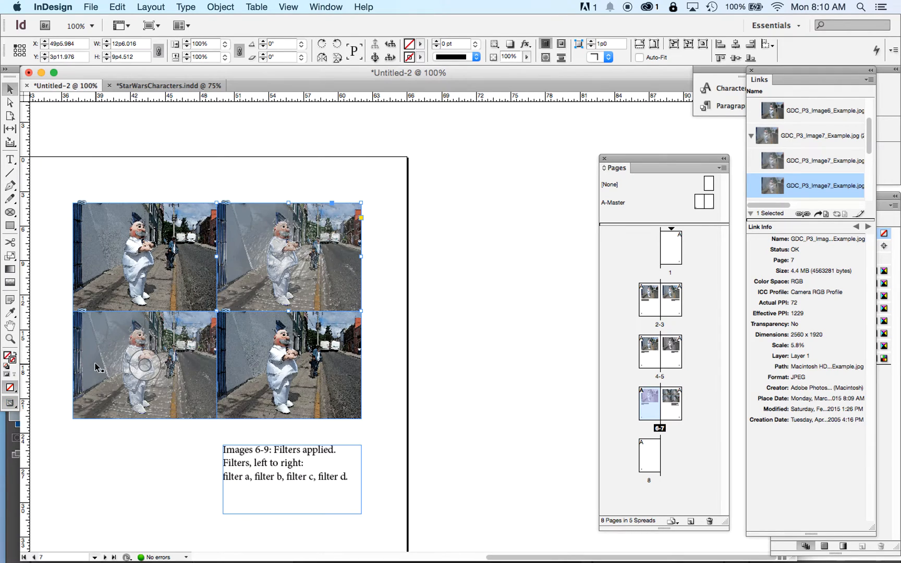
Replace the lower-left image of the page 7 grid with the GDC_P3_Image8 example JPEG
click(95, 365)
key(super+d)
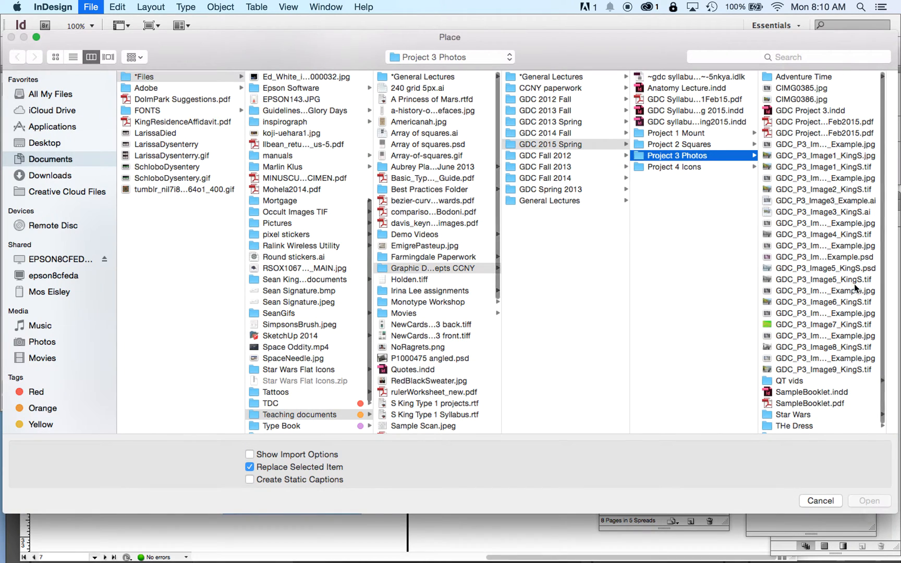
click(806, 347)
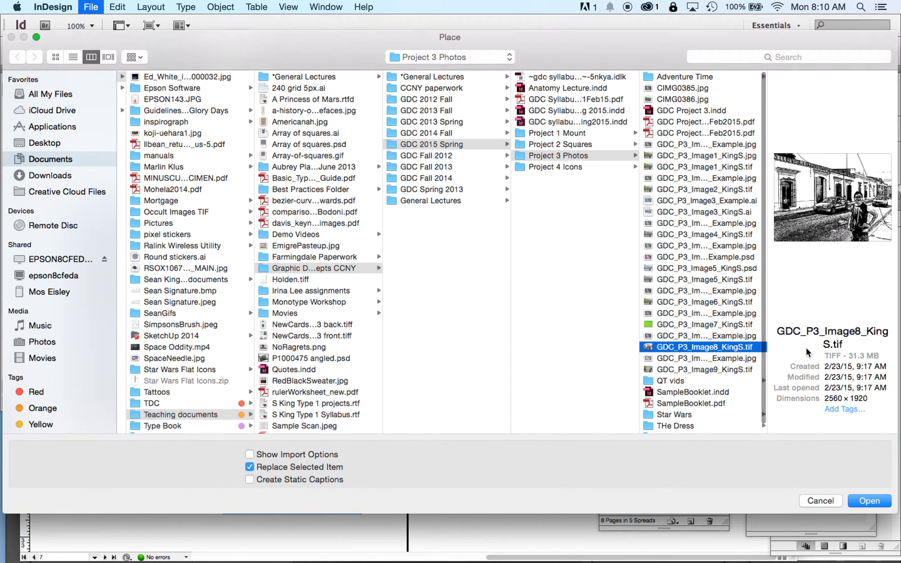
key(Up)
key(Return)
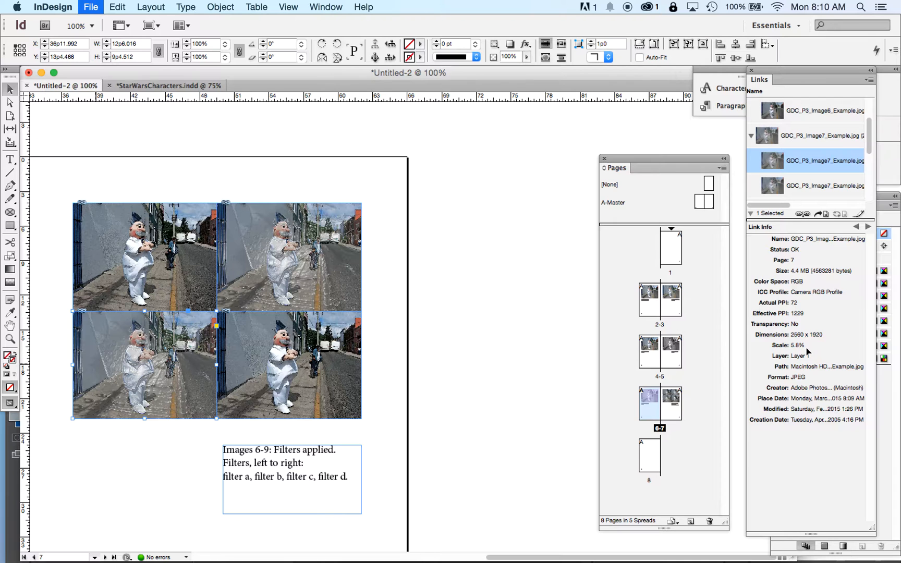
Replace the lower-right image of the page 7 grid with GDC_P3_Image9_Example.jpg and deselect it
click(290, 395)
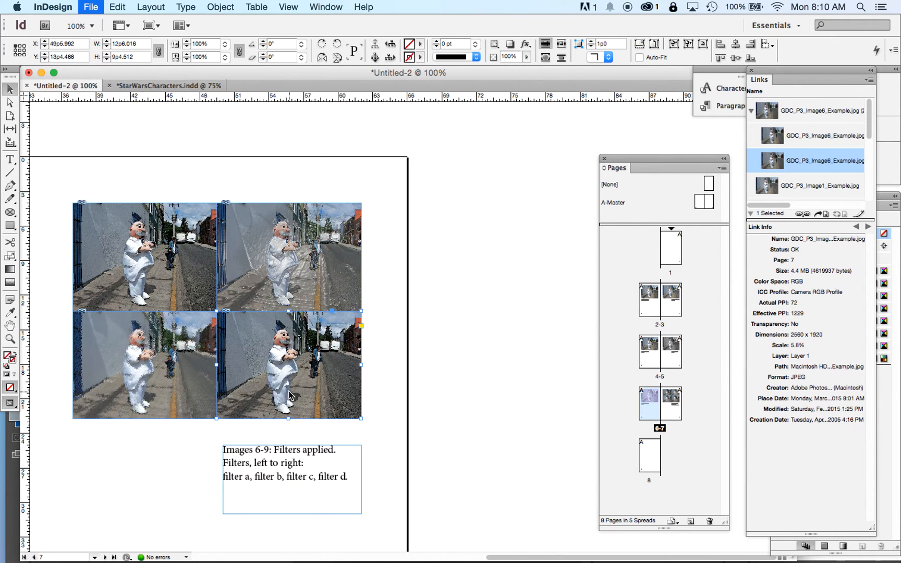
key(super+d)
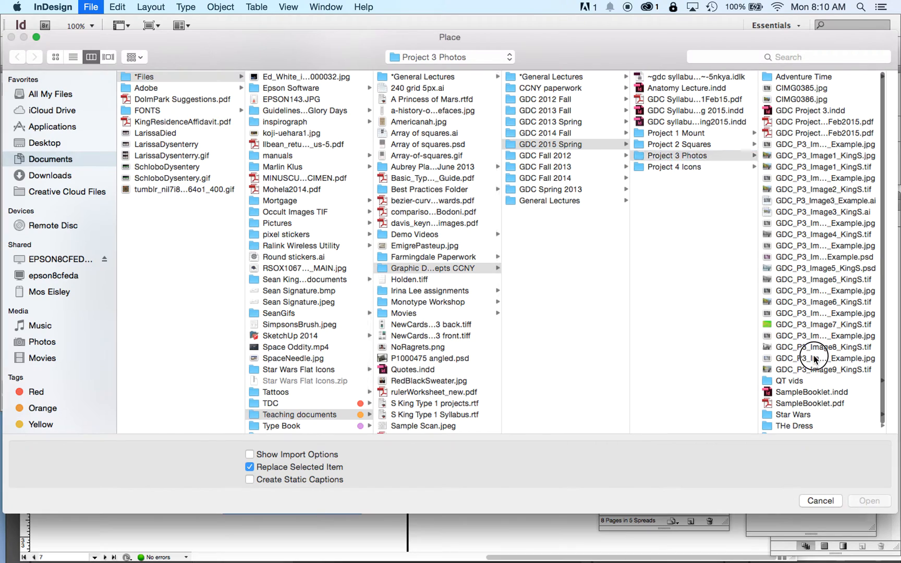
click(815, 358)
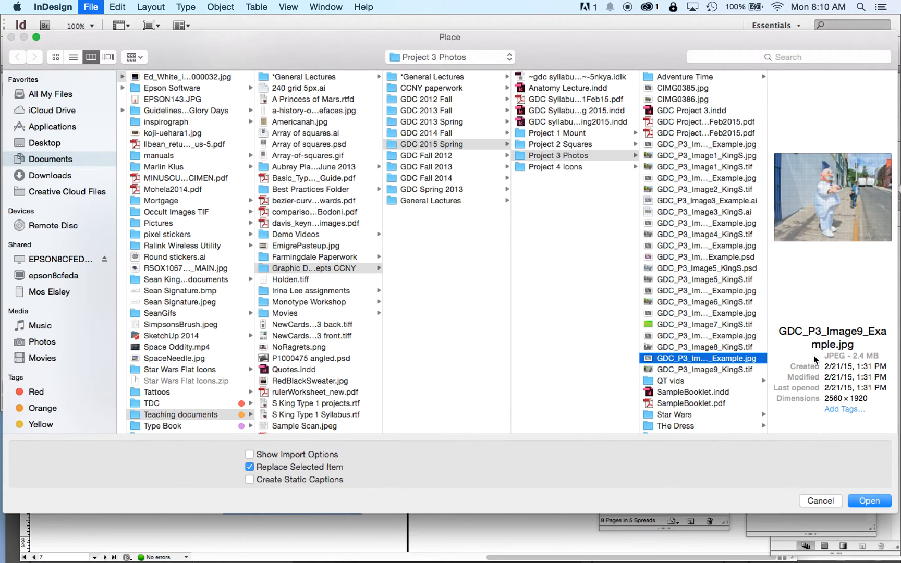
key(Return)
click(504, 426)
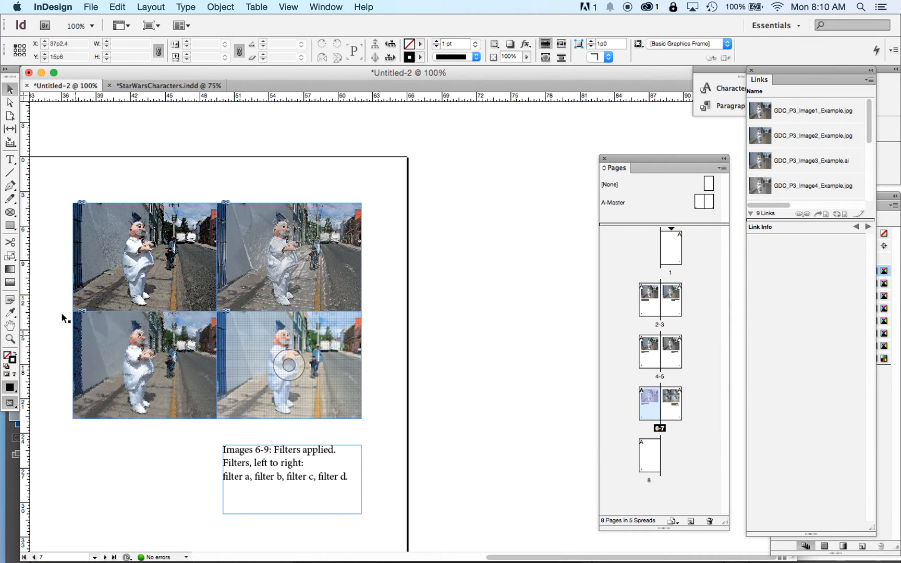
Change "left to right" in the page 7 filters caption to "clockwise from top left"
click(10, 160)
drag(254, 462, 305, 463)
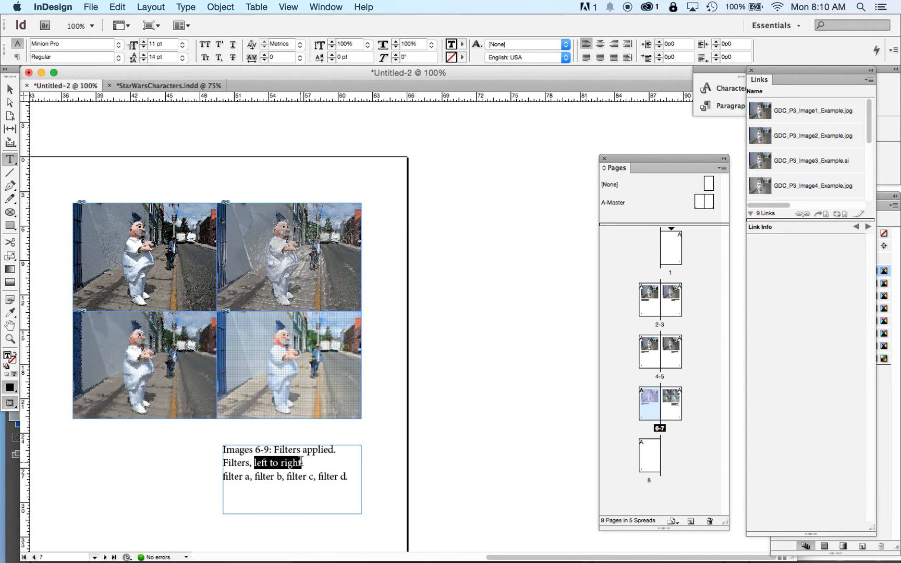
text(clockwise from top)
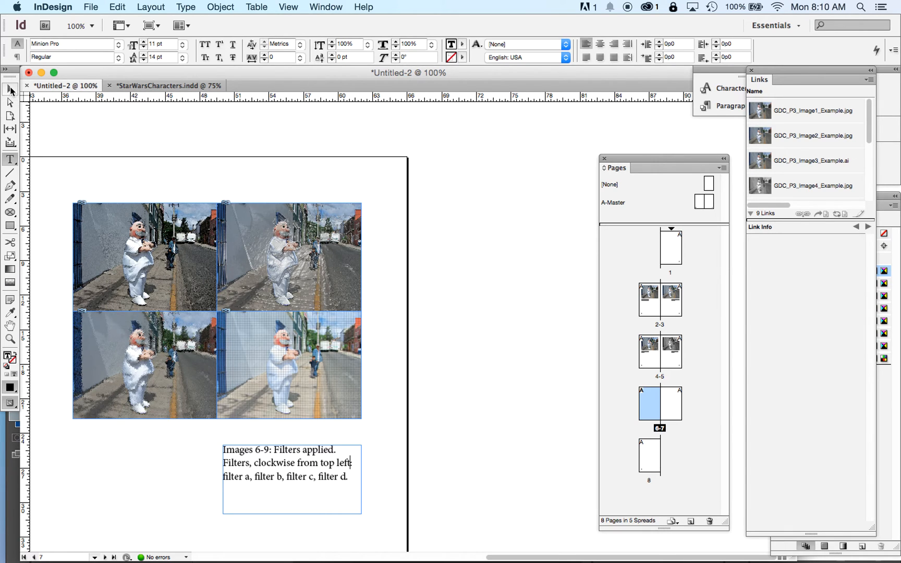
click(9, 89)
click(462, 381)
scroll(462, 381, left, 6)
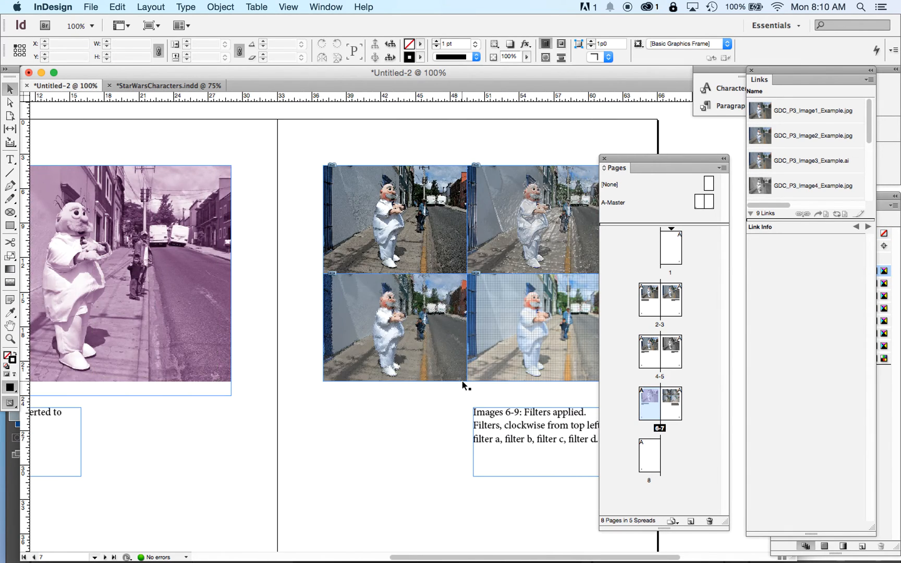
scroll(462, 381, right, 4)
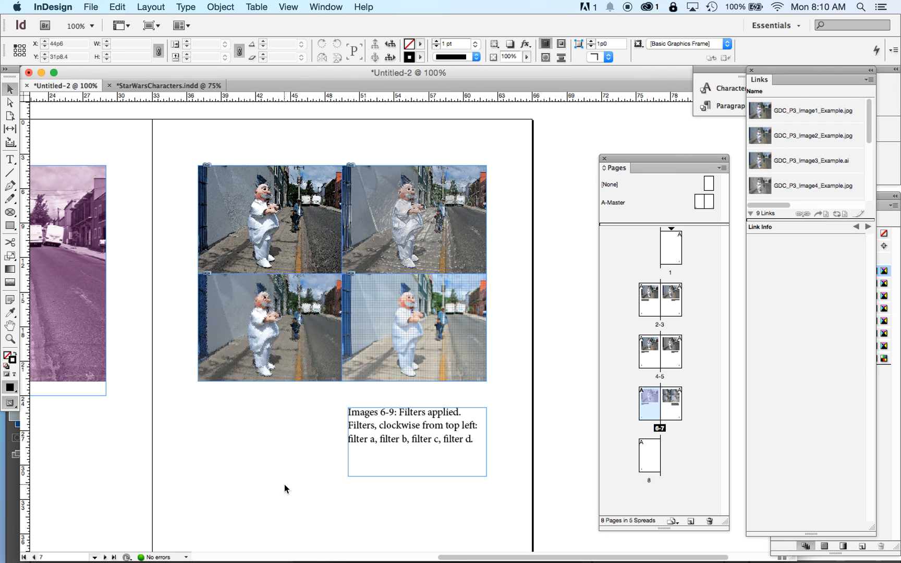
scroll(285, 489, left, 5)
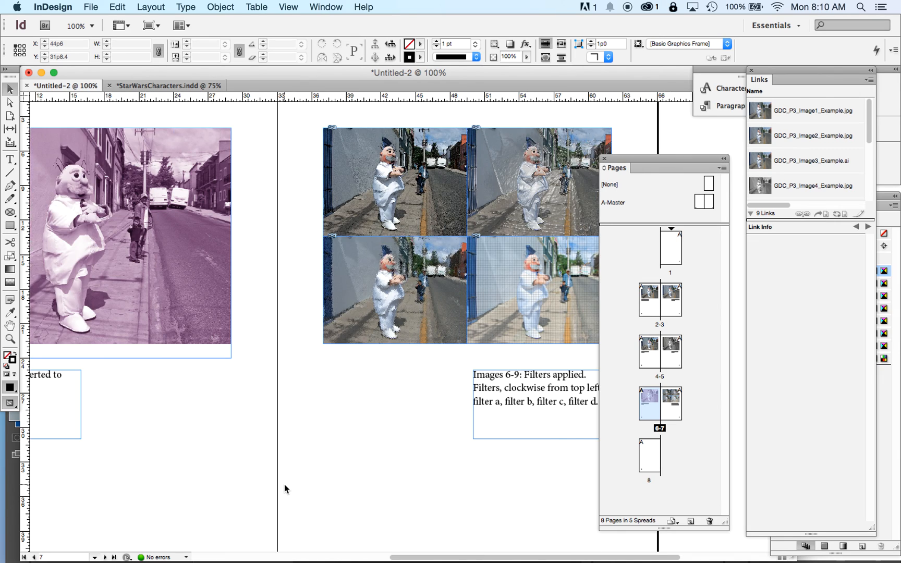